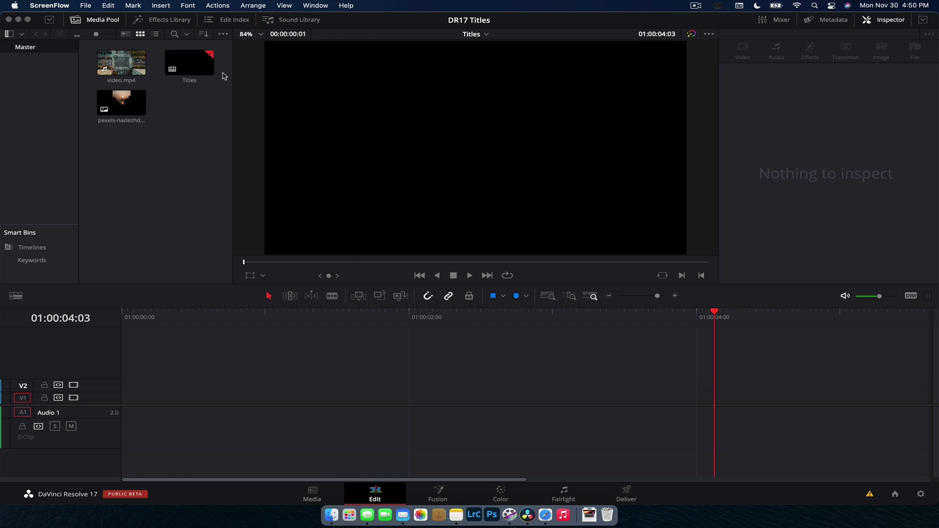
- Open the Effects Library to show the Titles list, including Fusion Titles such as Call Out
click(165, 20)
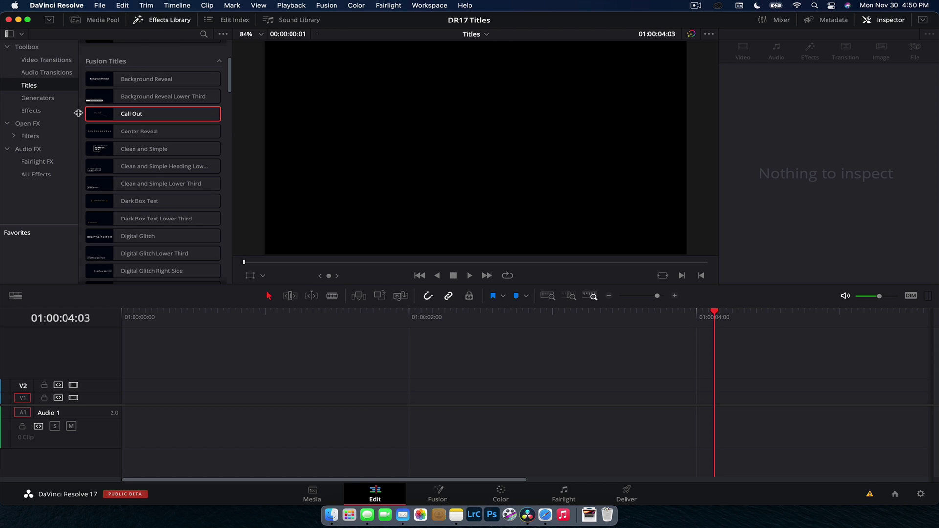
scroll(84, 115, up, 5)
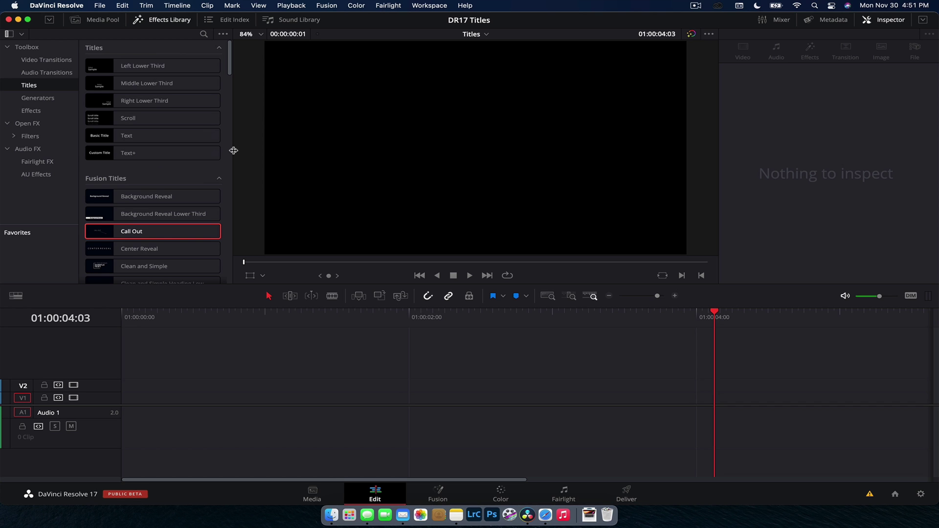
scroll(229, 157, down, 10)
scroll(230, 156, down, 10)
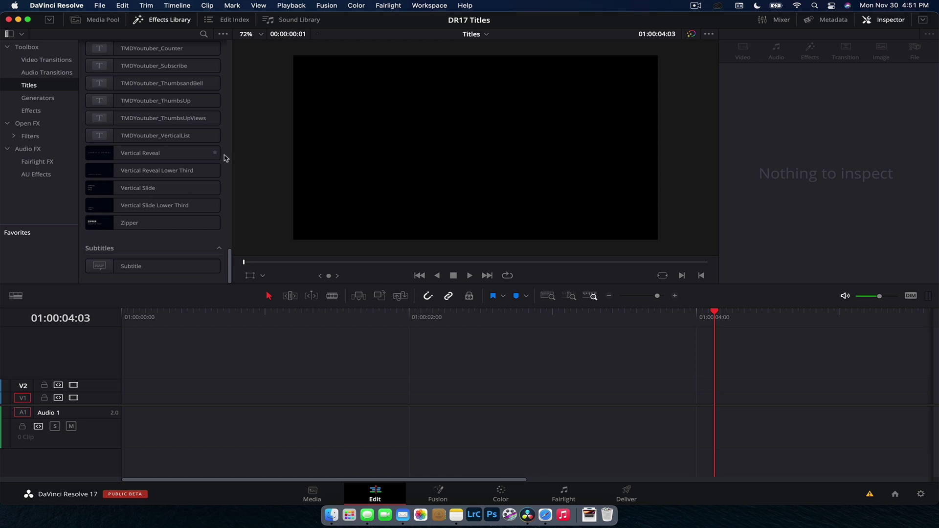
scroll(224, 159, up, 15)
scroll(226, 157, up, 4)
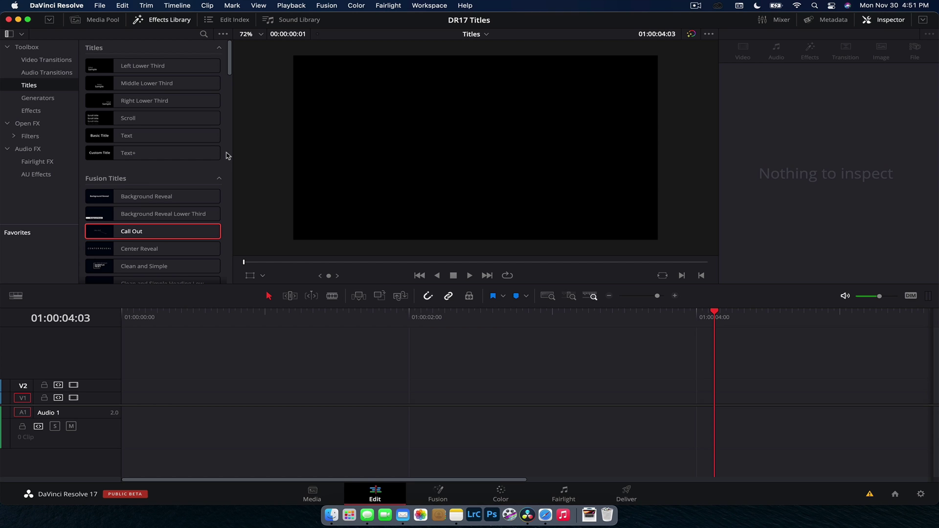
scroll(227, 155, down, 3)
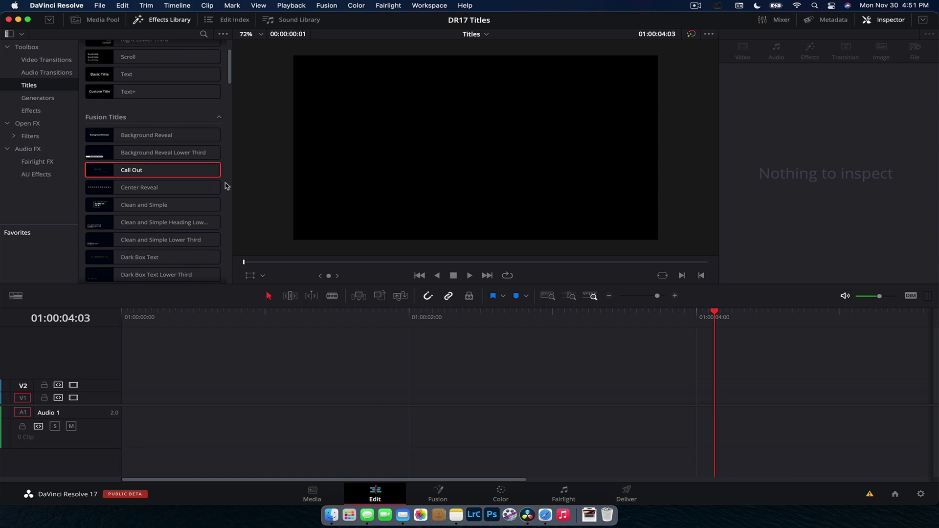
scroll(226, 186, up, 3)
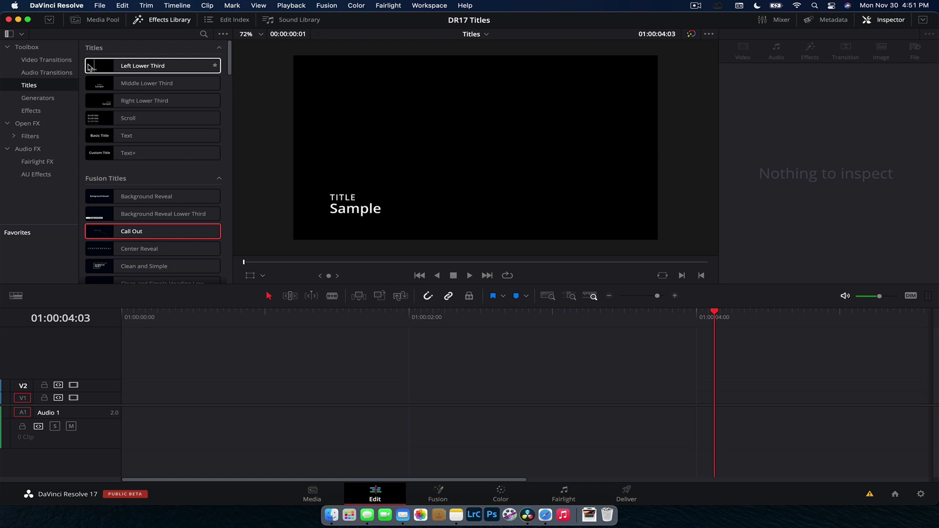
drag(104, 68, 145, 323)
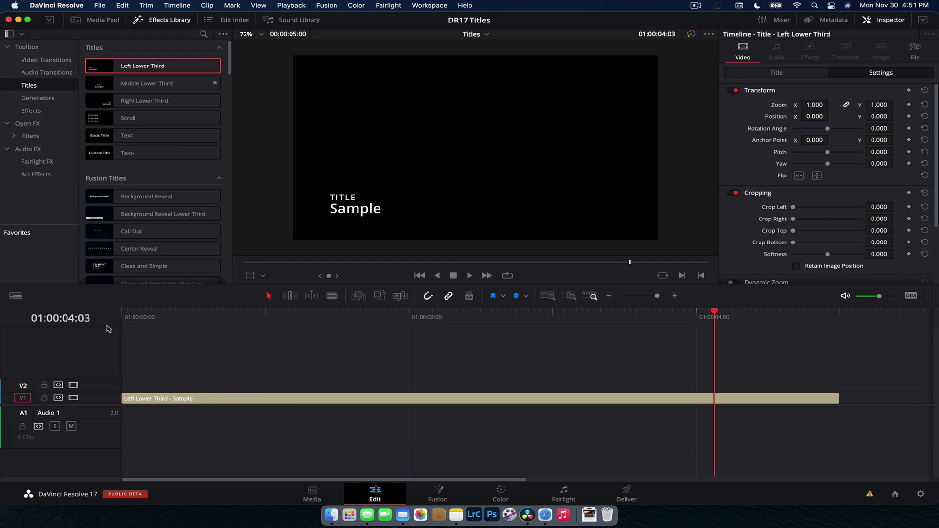
key(Home)
key(space)
key(Delete)
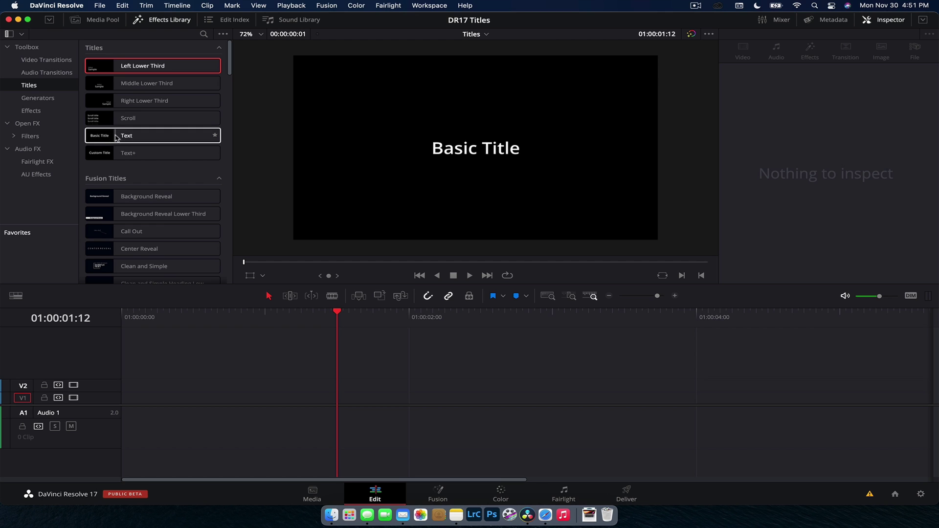
key(super+minus)
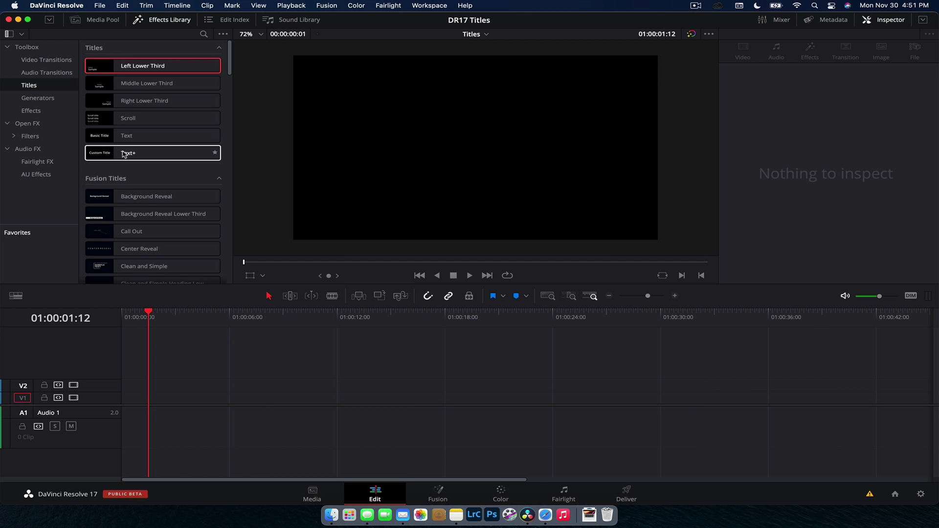
drag(120, 153, 119, 405)
key(super+equal)
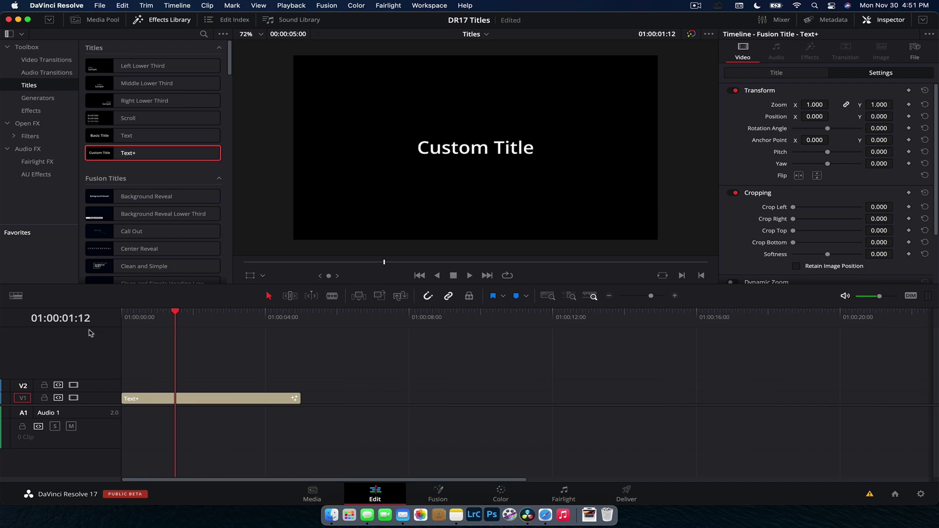
drag(210, 315, 165, 315)
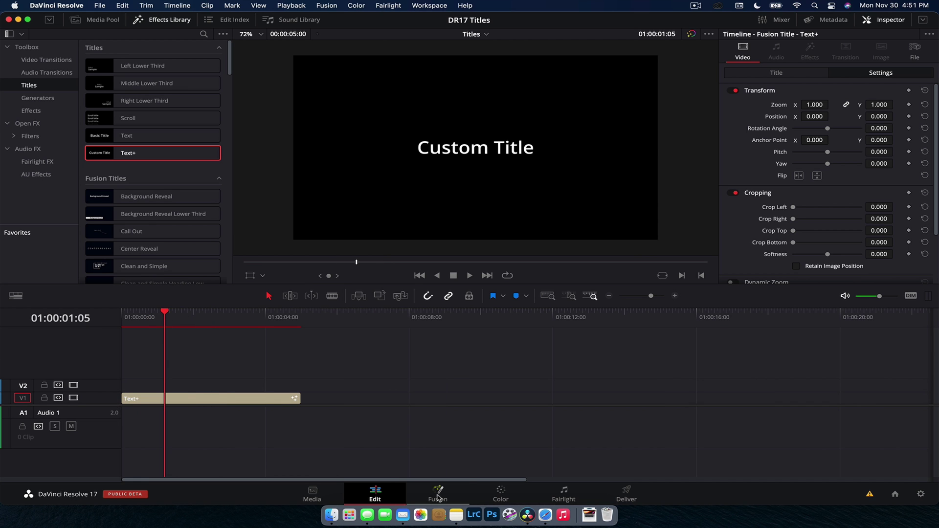
click(437, 498)
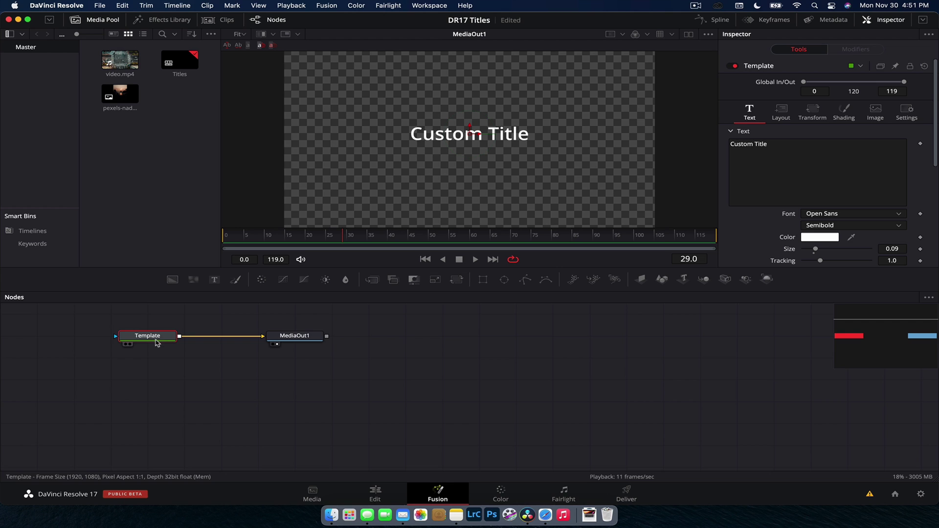
click(376, 493)
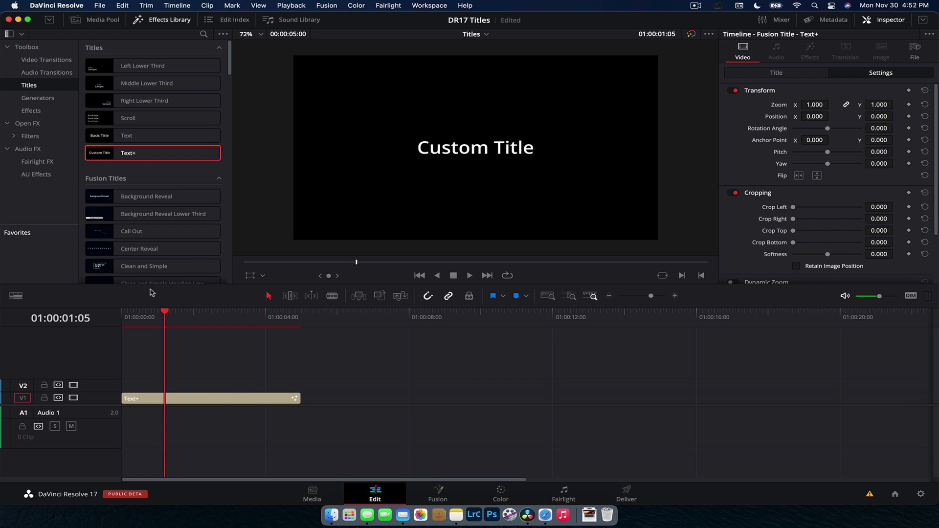
click(234, 395)
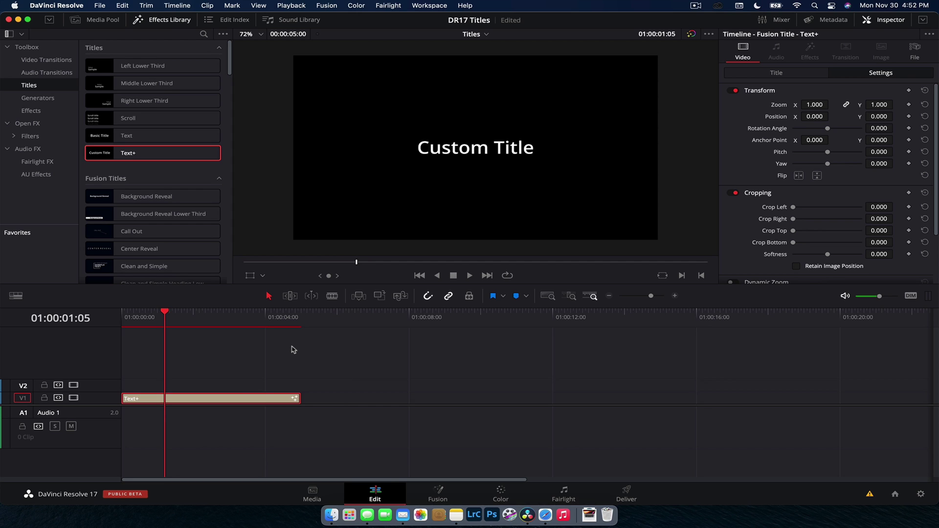
key(BackSpace)
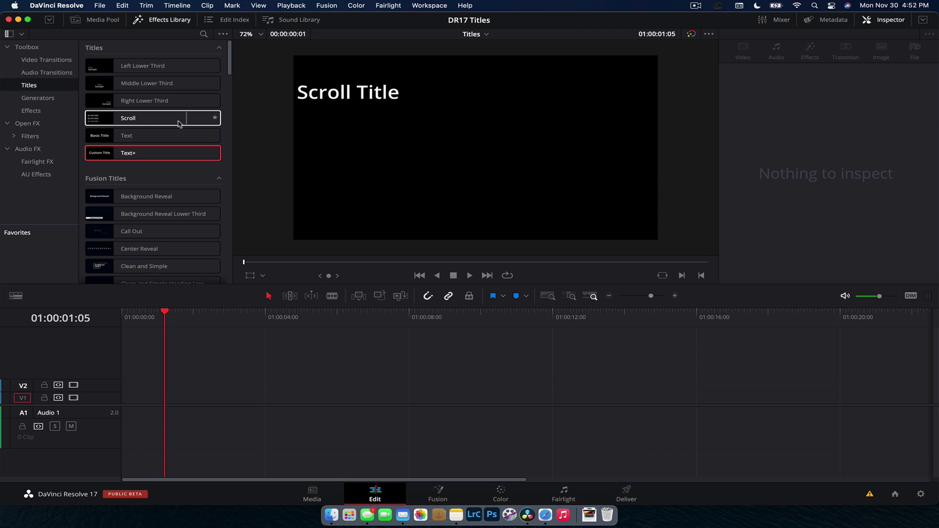
drag(179, 123, 126, 399)
click(122, 329)
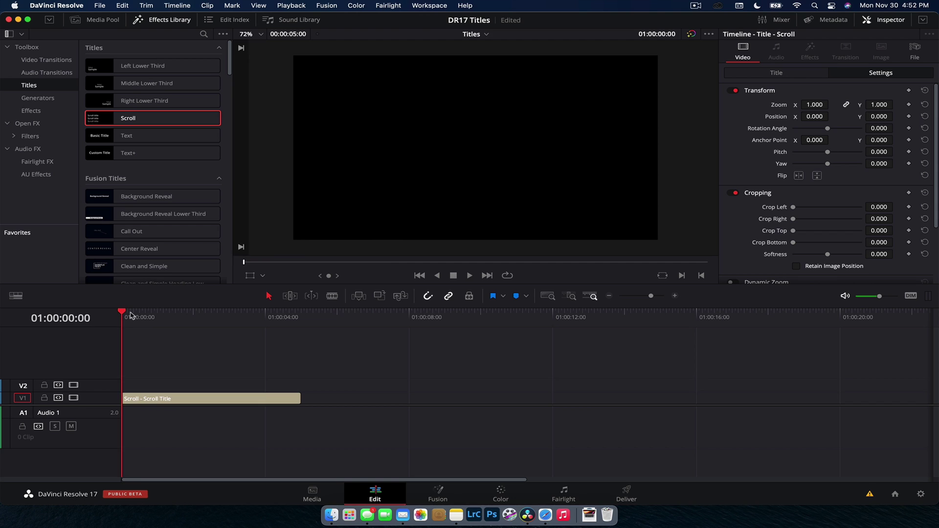
key(space)
key(space)
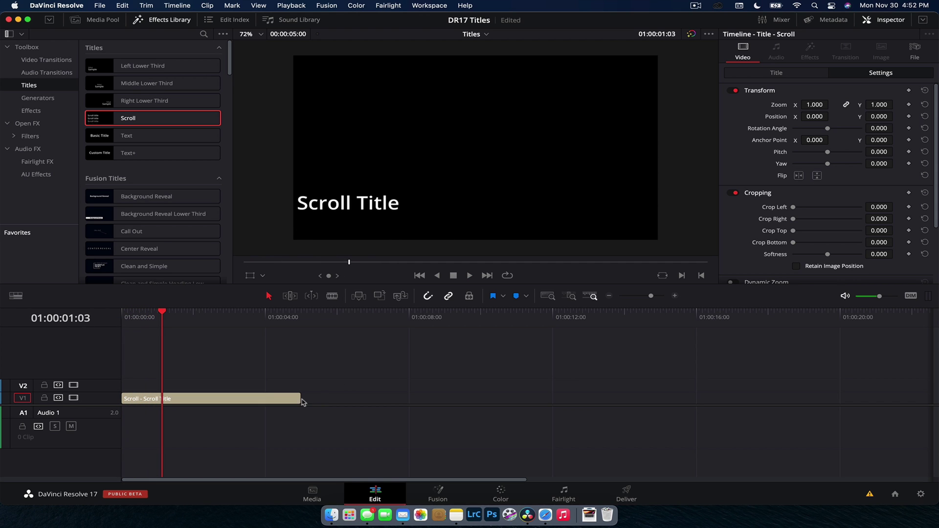
drag(297, 399, 724, 399)
key(space)
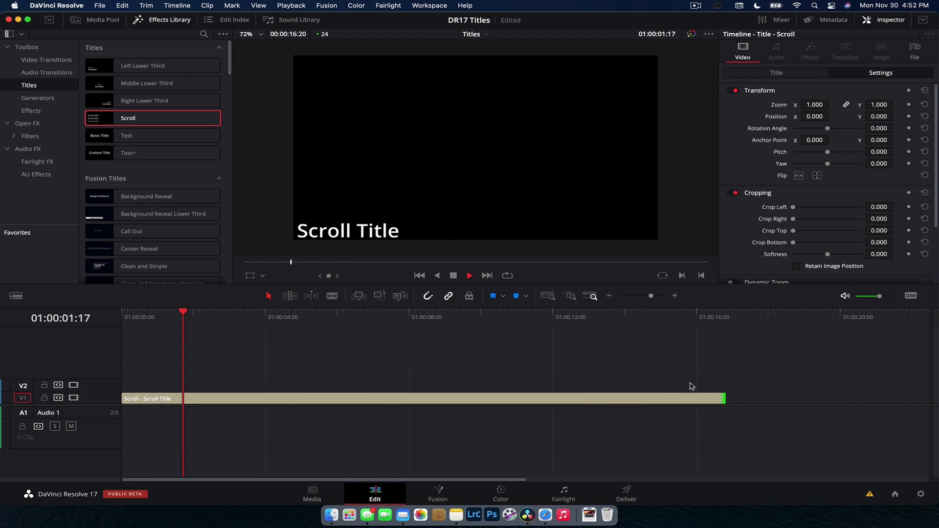
key(space)
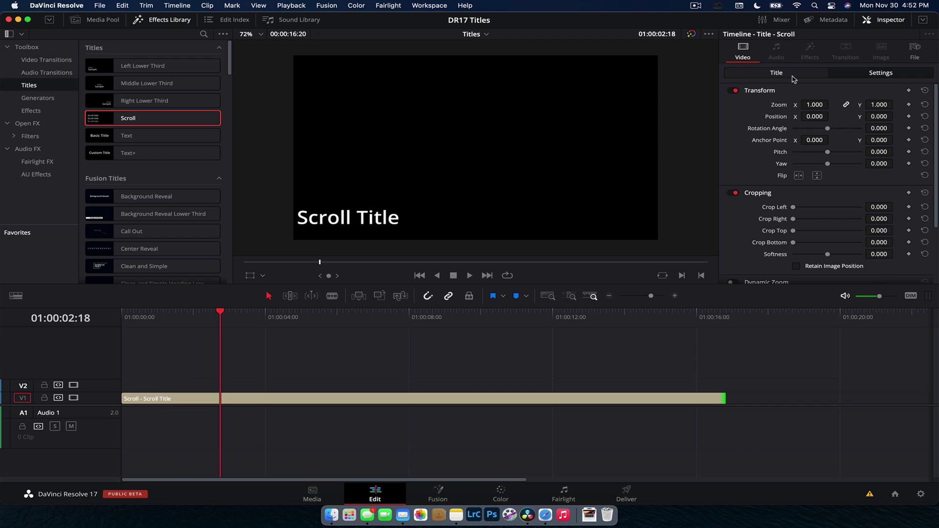
click(792, 75)
triple_click(814, 118)
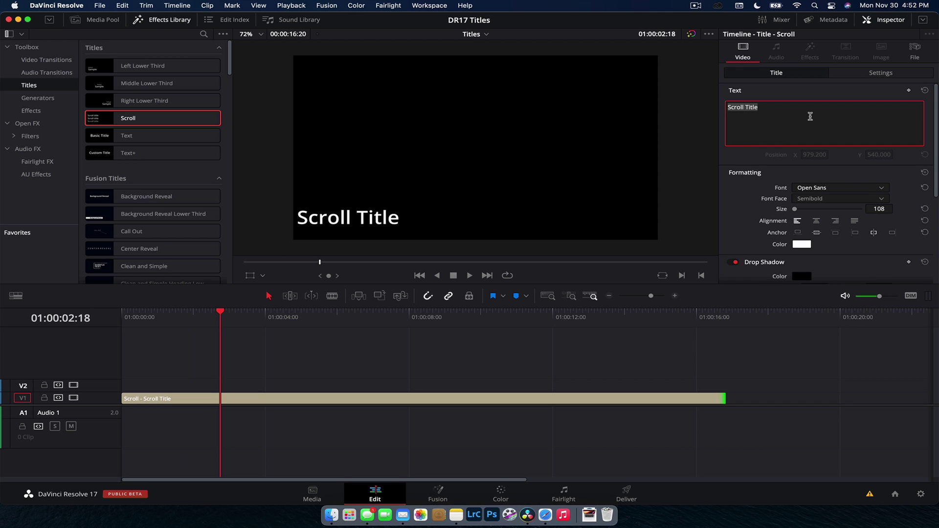
text(CREDITS)
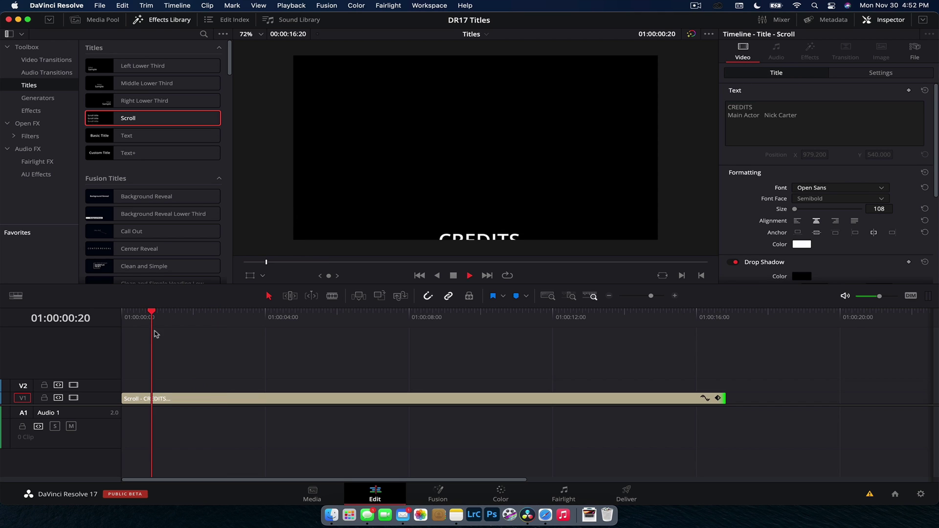
click(402, 322)
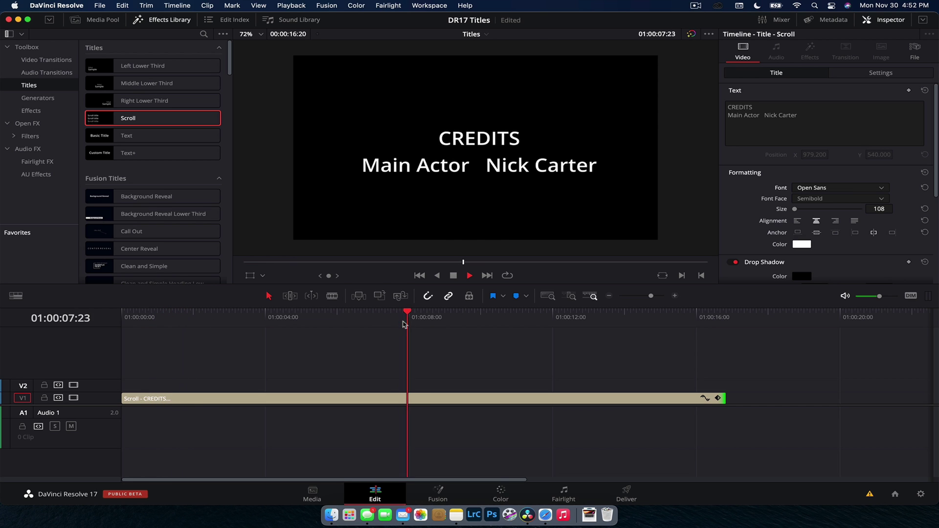
key(space)
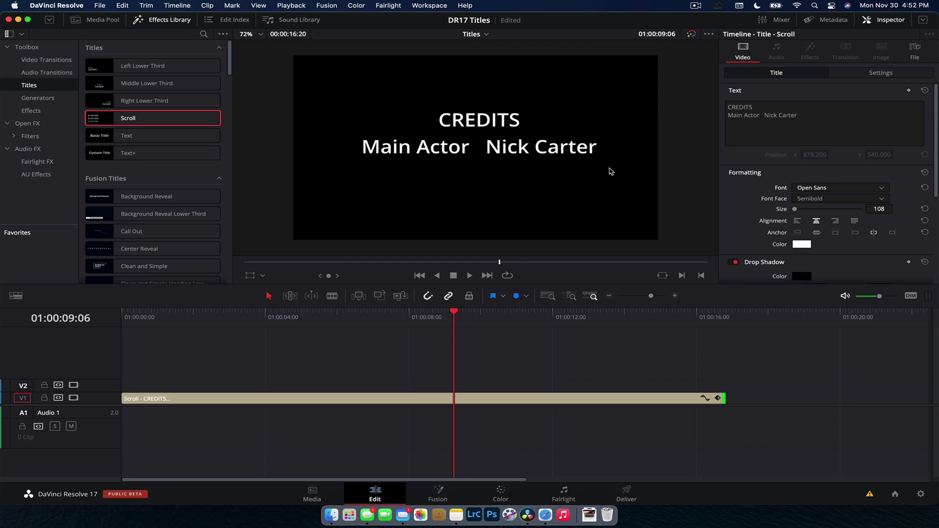
scroll(812, 232, down, 5)
scroll(489, 181, down, 5)
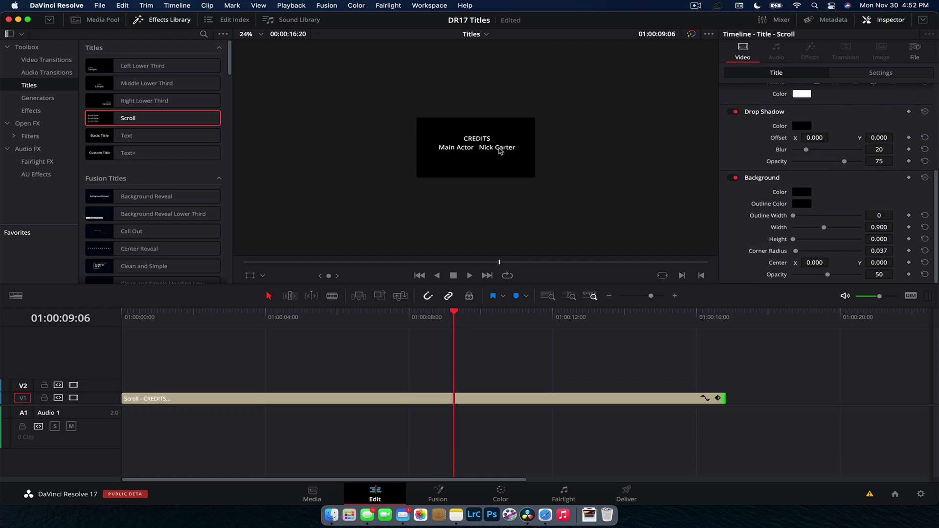
scroll(499, 150, up, 6)
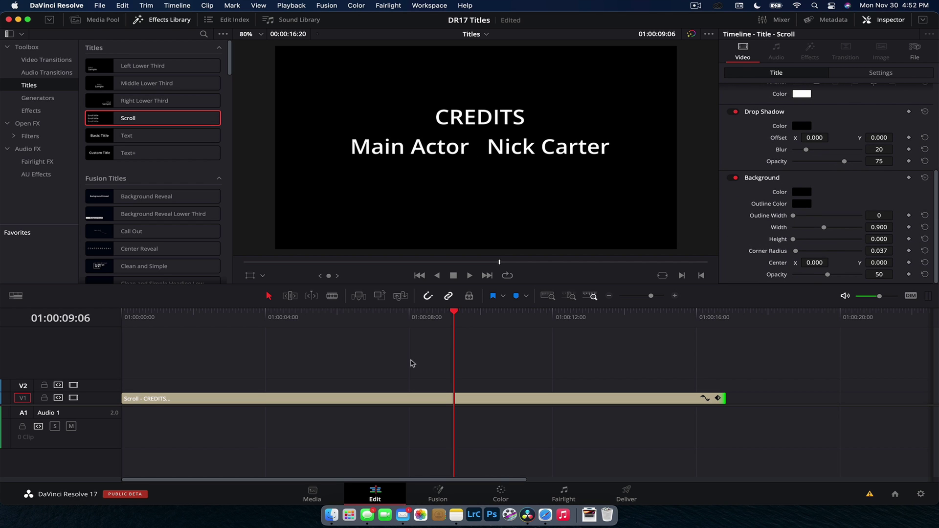
click(342, 318)
key(space)
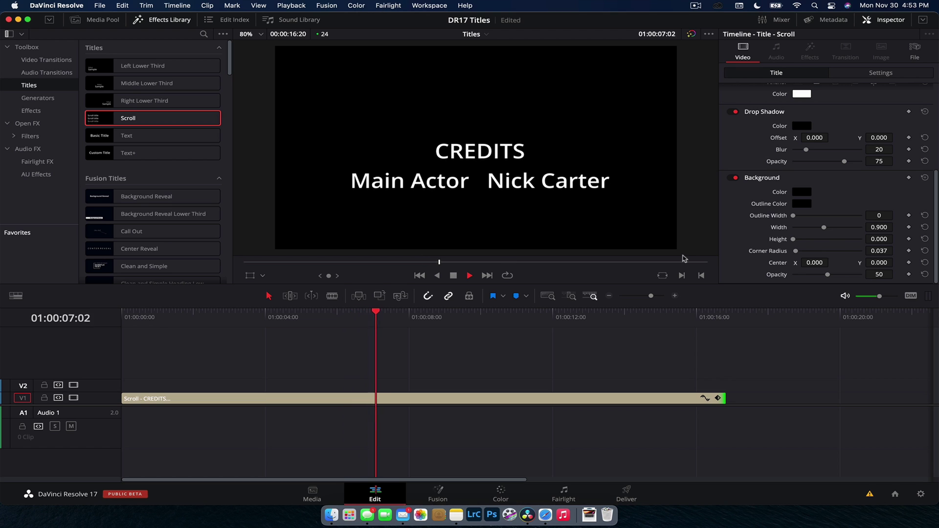
key(space)
click(508, 399)
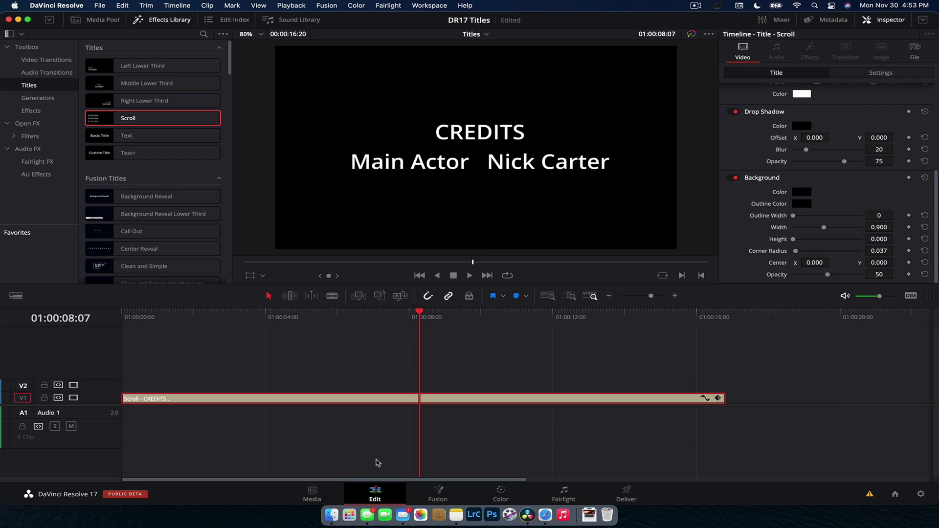
key(BackSpace)
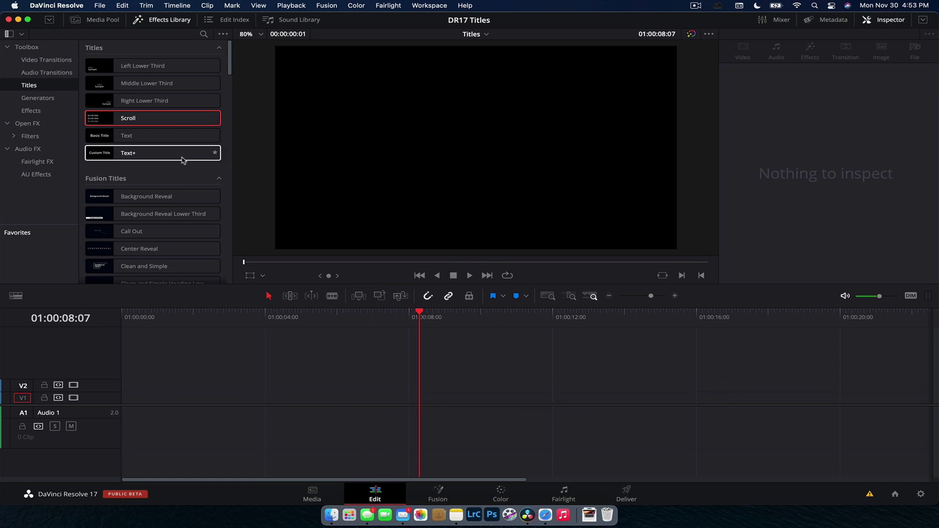
- Place the pexels sunset image from the Media Pool onto track V1
scroll(210, 167, down, 1)
scroll(210, 168, down, 5)
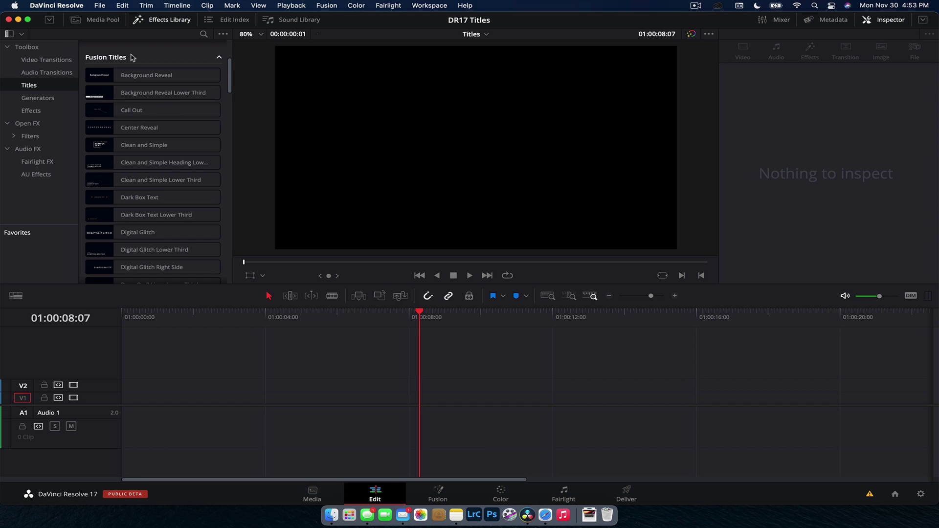
click(96, 20)
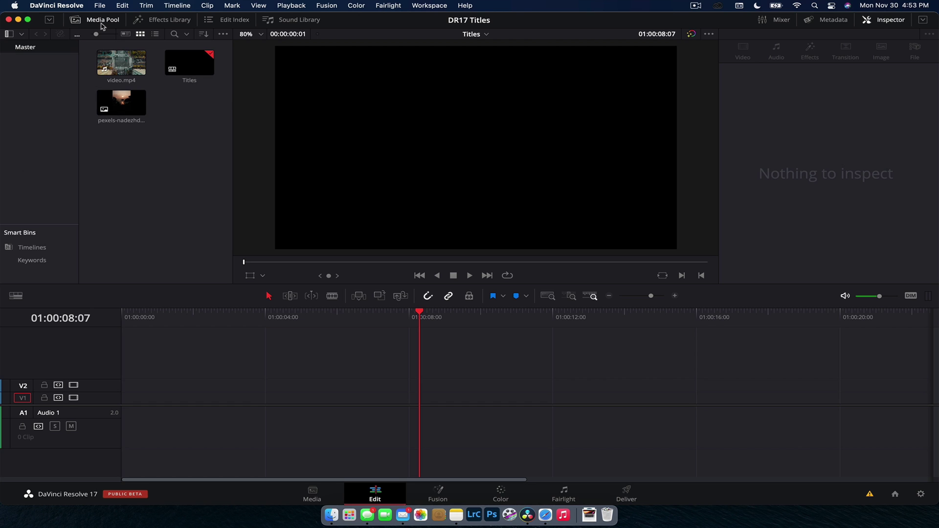
drag(122, 103, 176, 394)
- Select the sunset photo clip and raise its Inspector Zoom so it fills the frame
click(195, 317)
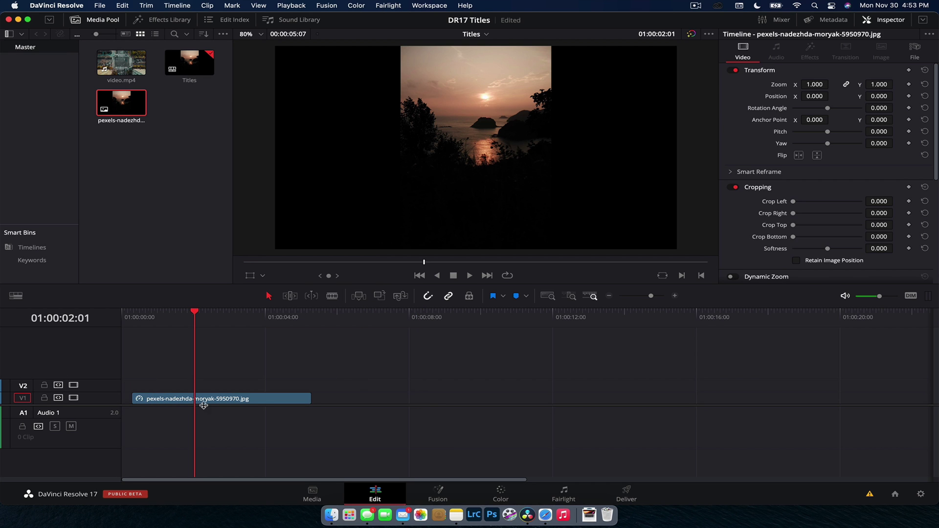
click(205, 399)
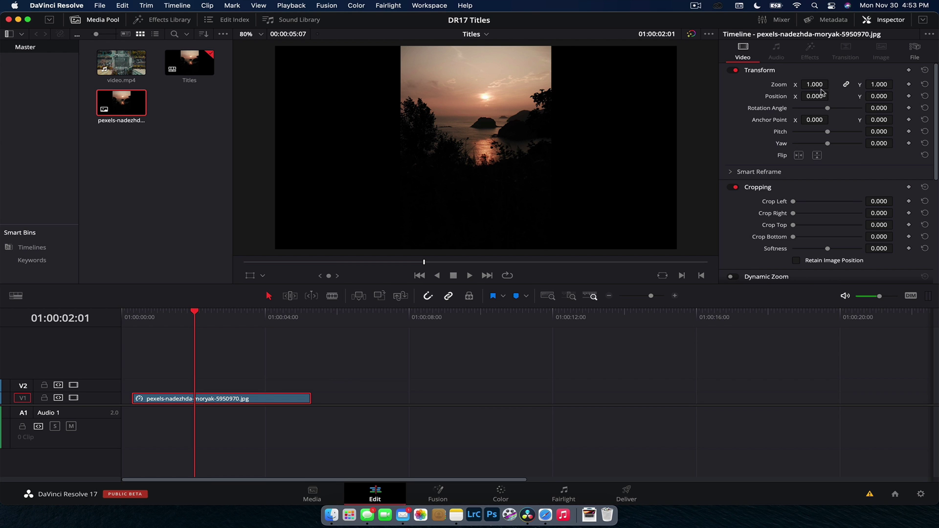
drag(812, 84, 812, 84)
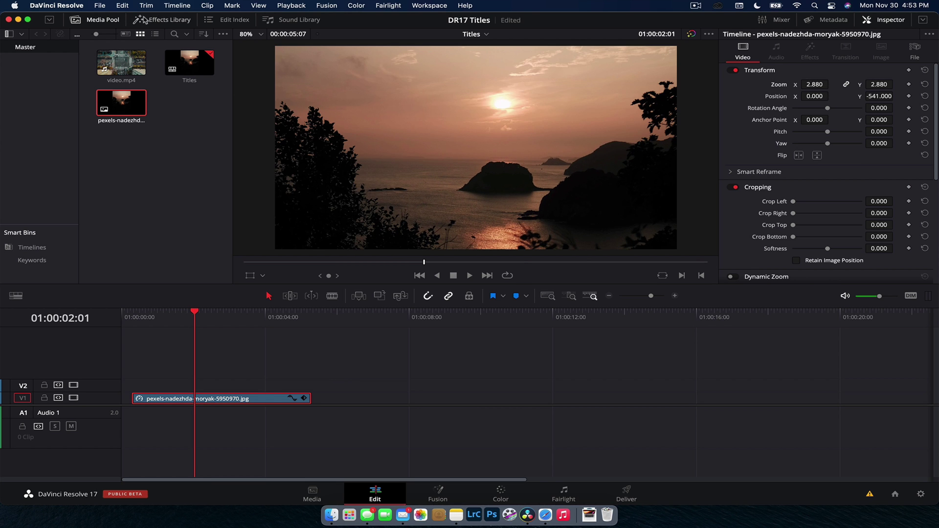
- Add the Background Reveal title to V2 over the photo and play its animation from the start
click(164, 19)
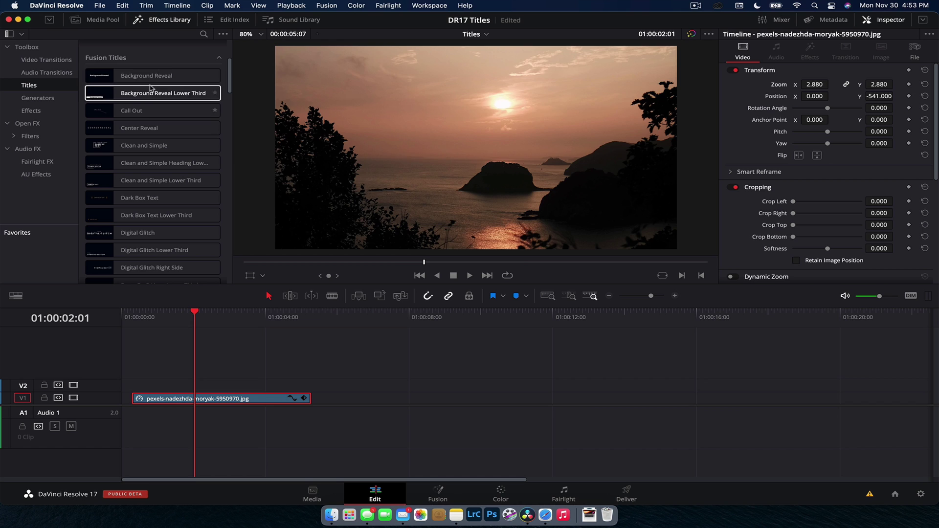
drag(146, 73, 146, 386)
click(147, 316)
drag(155, 323, 132, 323)
click(428, 361)
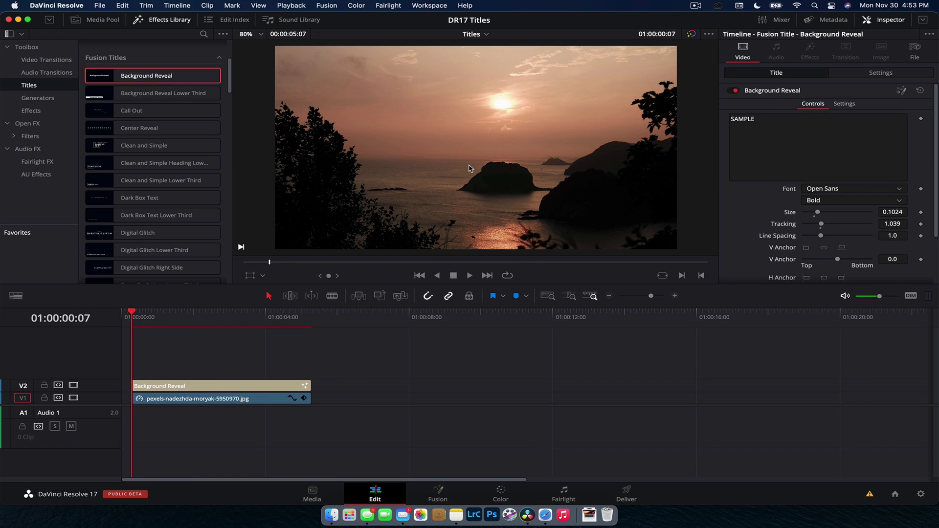
key(space)
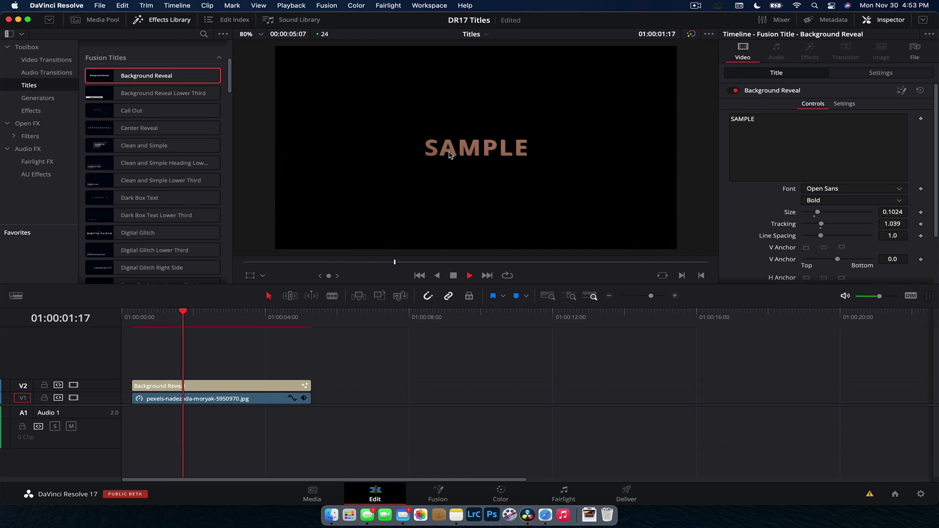
key(space)
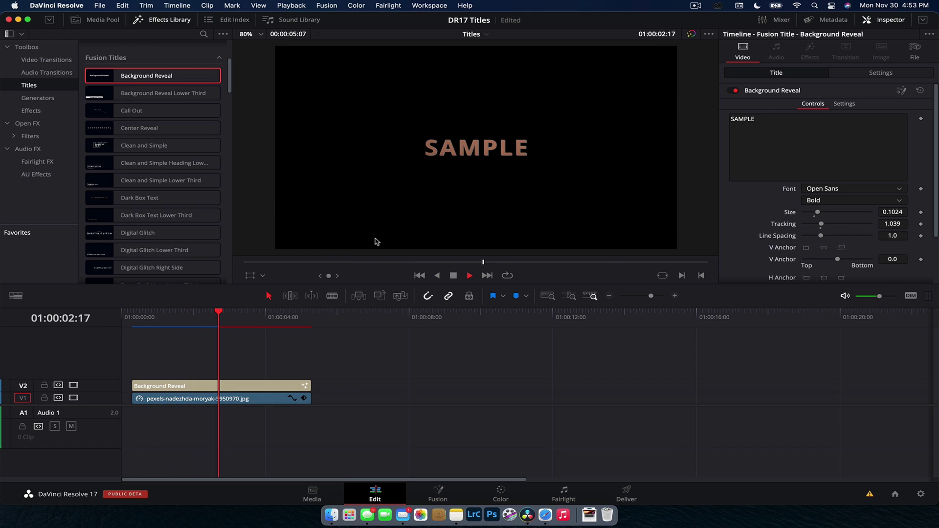
- Set the Background Reveal title's Position Y to 0.402 and replay it
click(265, 388)
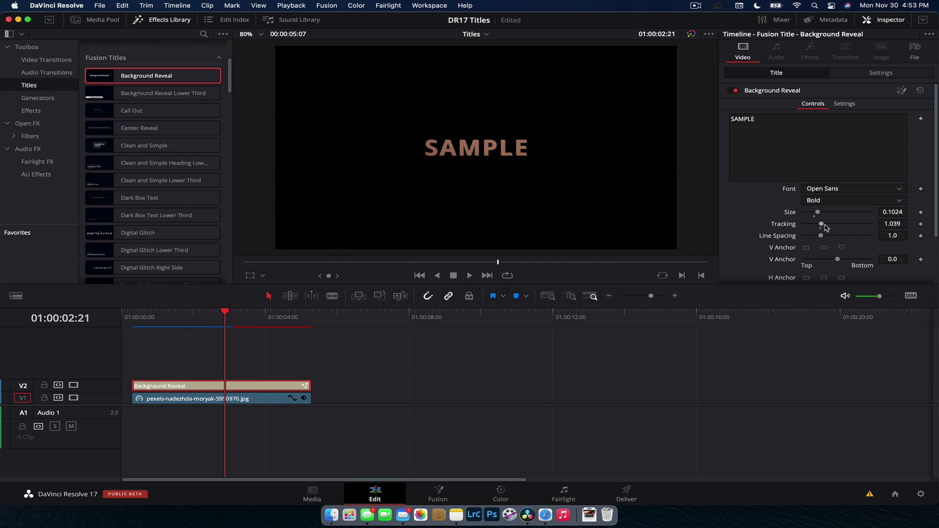
scroll(824, 233, down, 3)
drag(892, 260, 870, 260)
key(space)
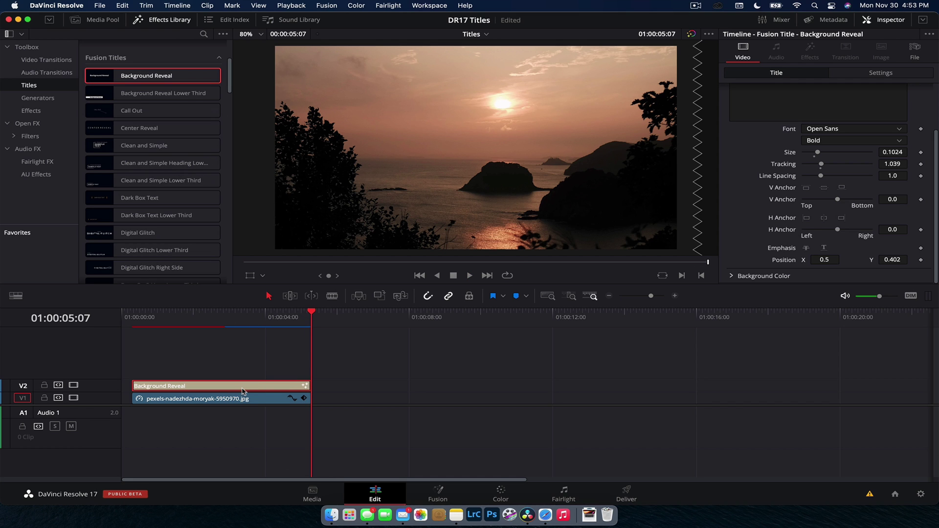
- Replace Background Reveal with Background Reveal Lower Third, play it, then delete both timeline clips
key(Delete)
drag(162, 92, 199, 386)
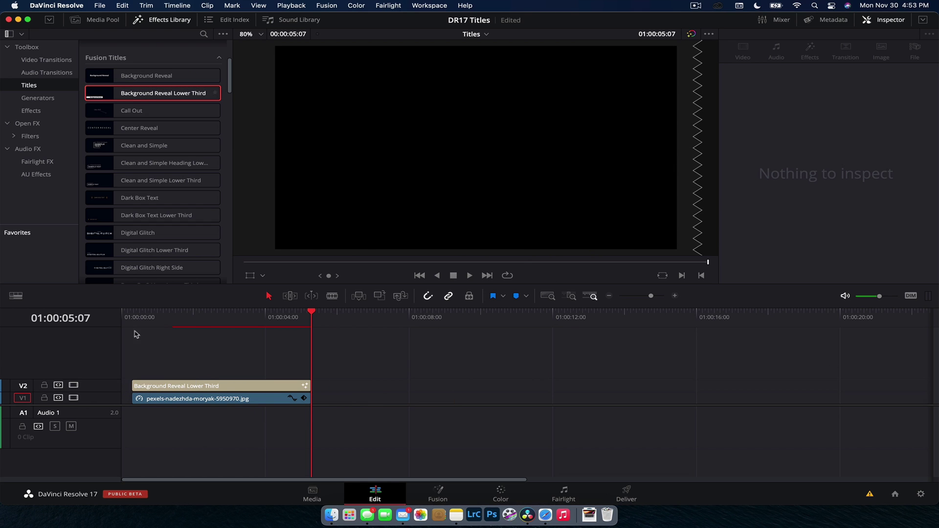
click(134, 332)
key(space)
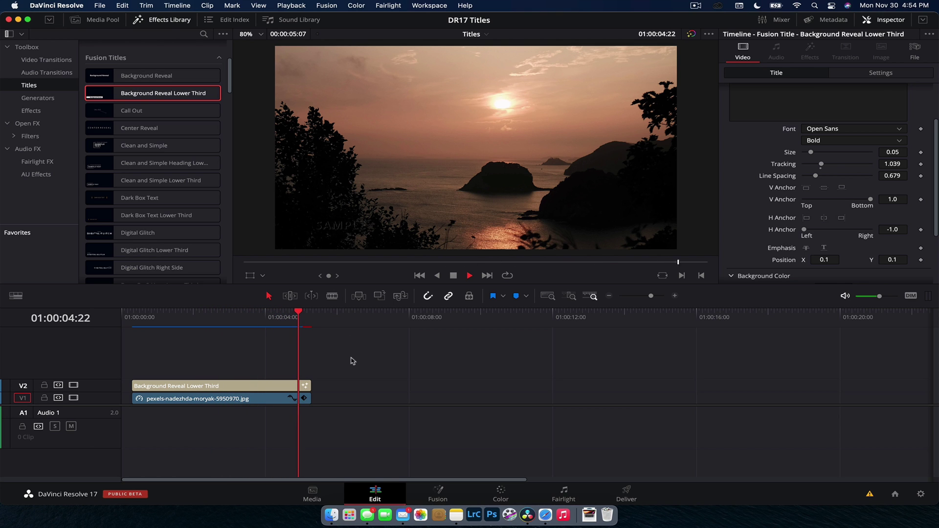
drag(231, 375, 256, 419)
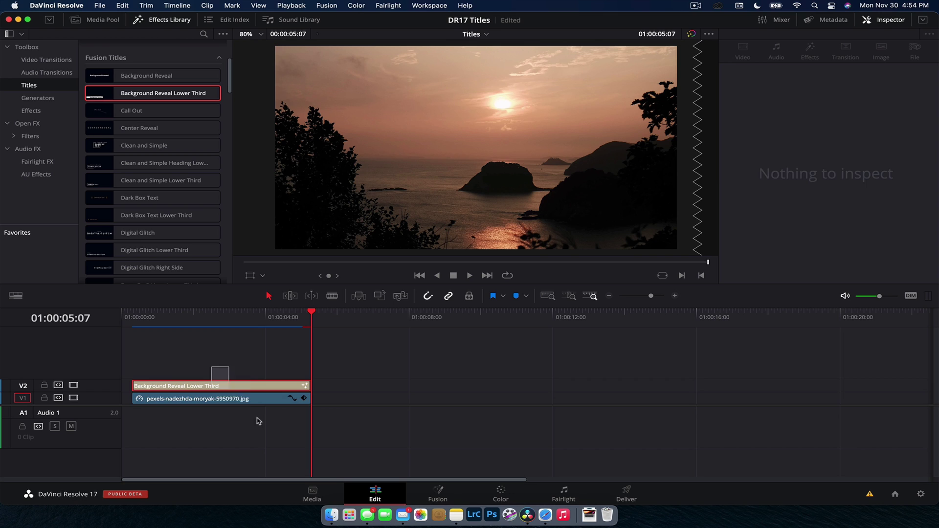
key(Delete)
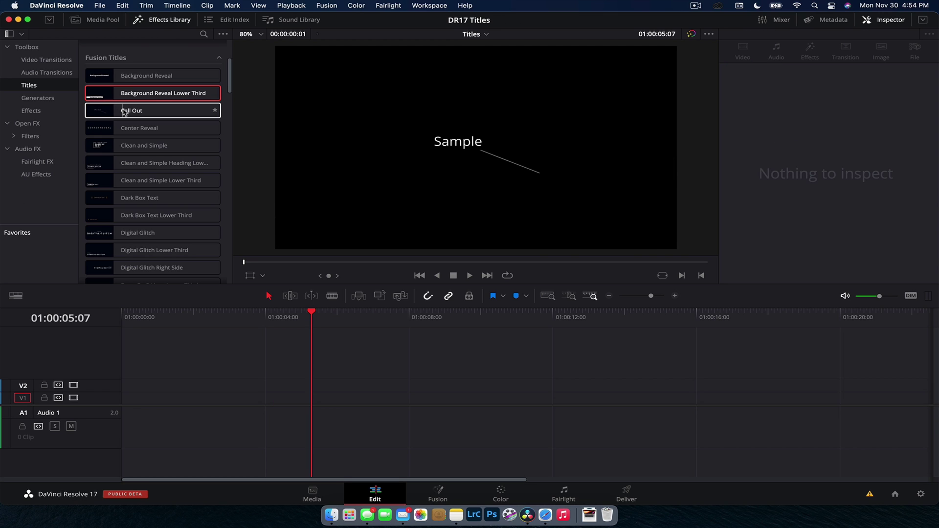
- Place the Call Out title on V2, play its 'Sample' callout animation from the start, and select it
click(150, 110)
drag(150, 110, 194, 385)
click(199, 318)
key(space)
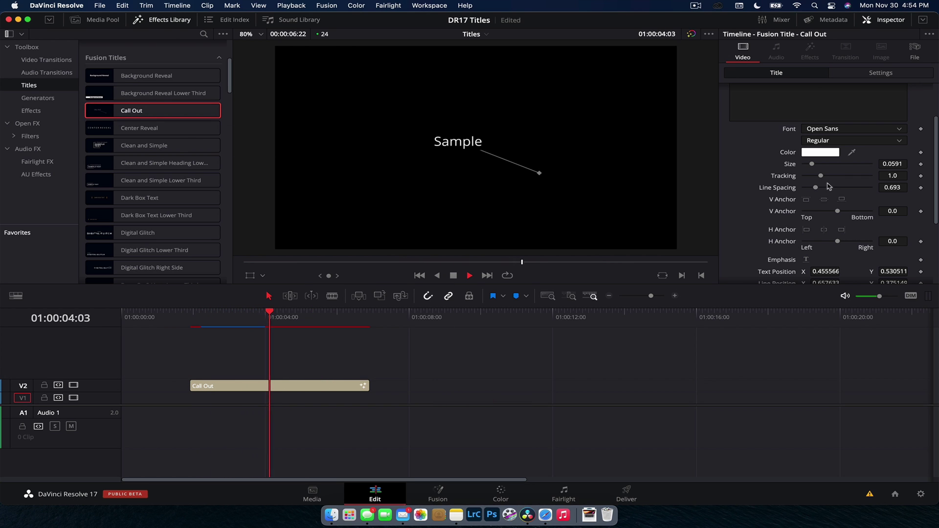
key(space)
click(205, 322)
key(space)
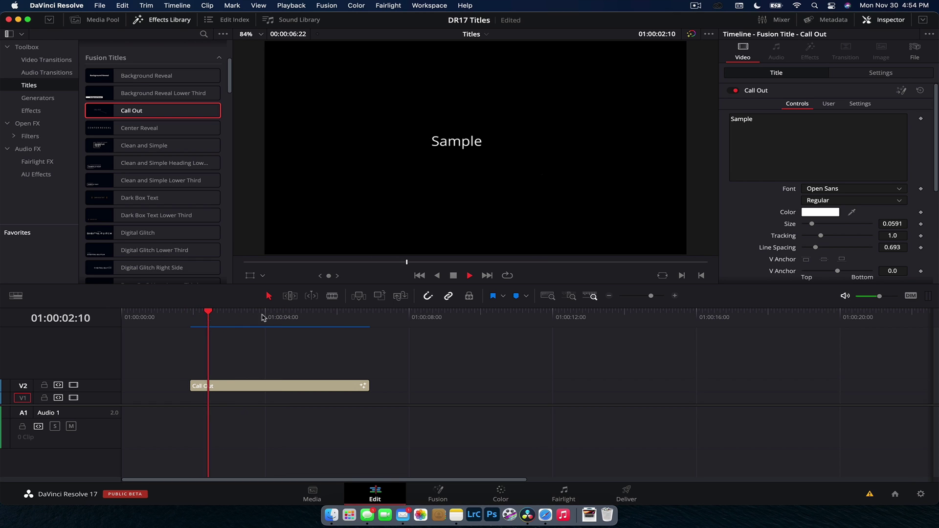
key(space)
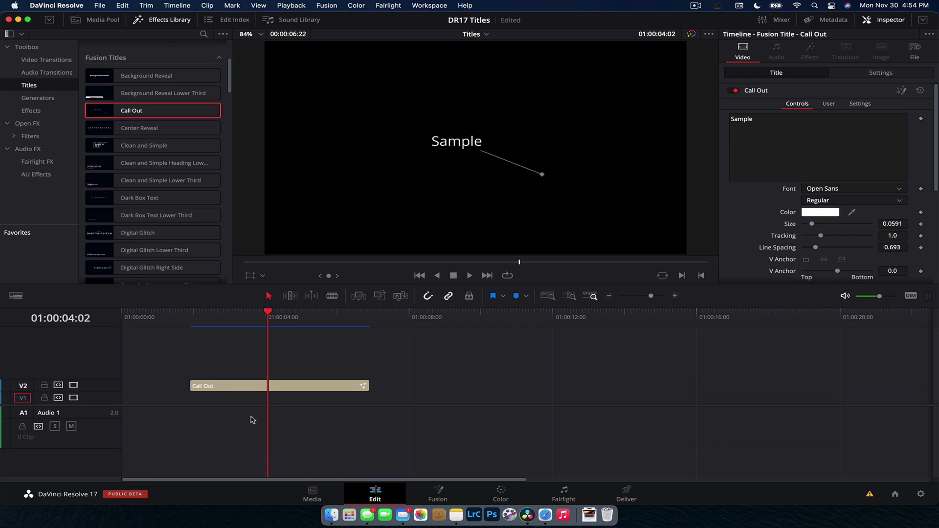
click(274, 391)
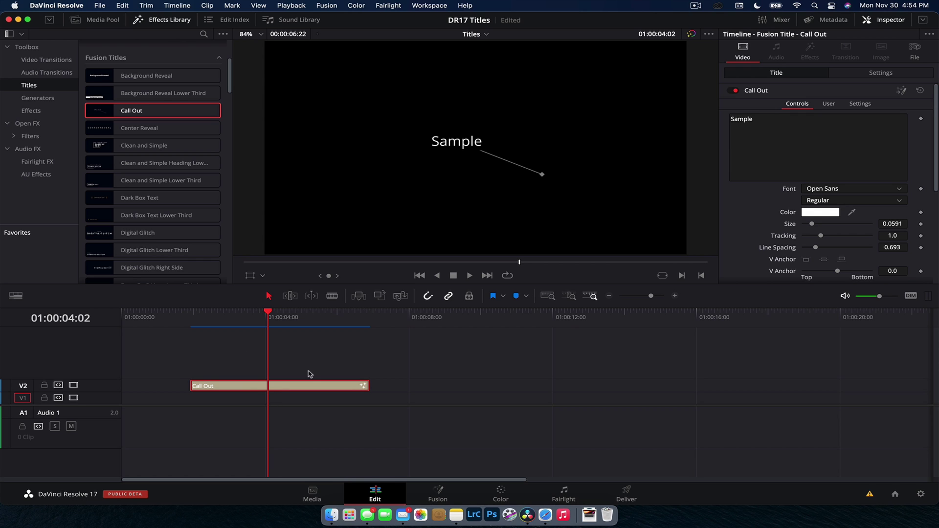
- Open the Call Out title in Fusion and try CallOut versions 2 and 4 before returning to version 1
click(428, 489)
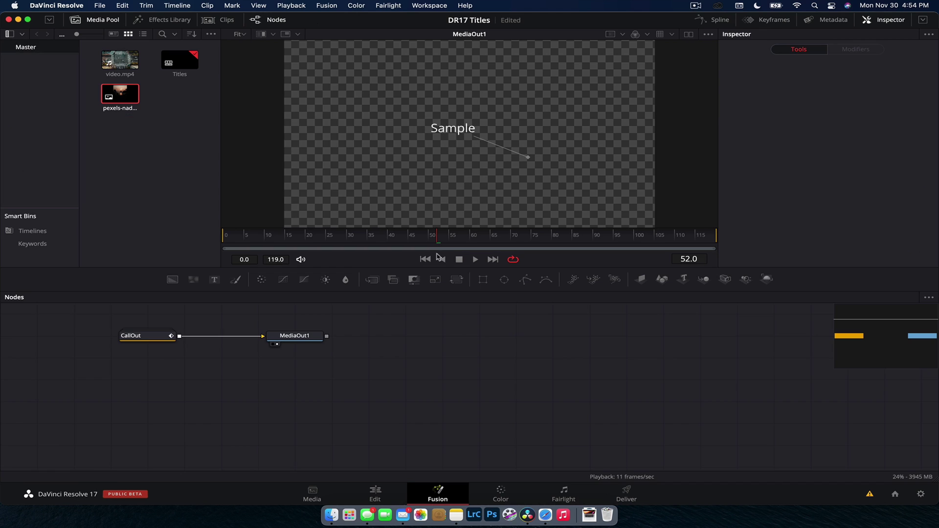
click(278, 235)
click(142, 335)
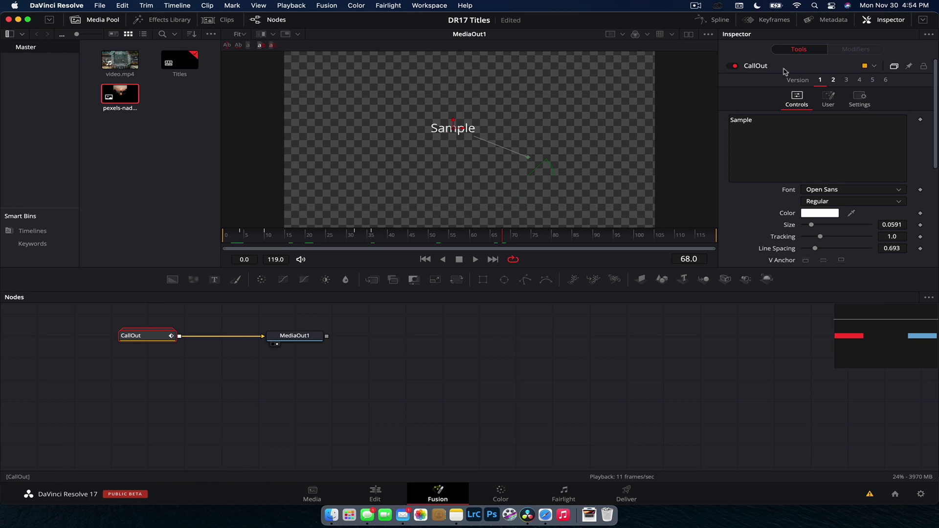
click(833, 80)
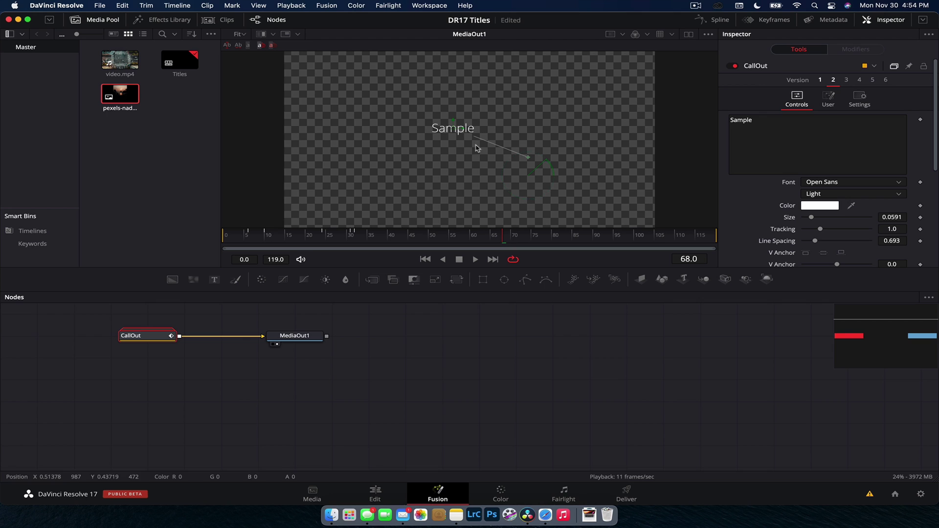
click(859, 79)
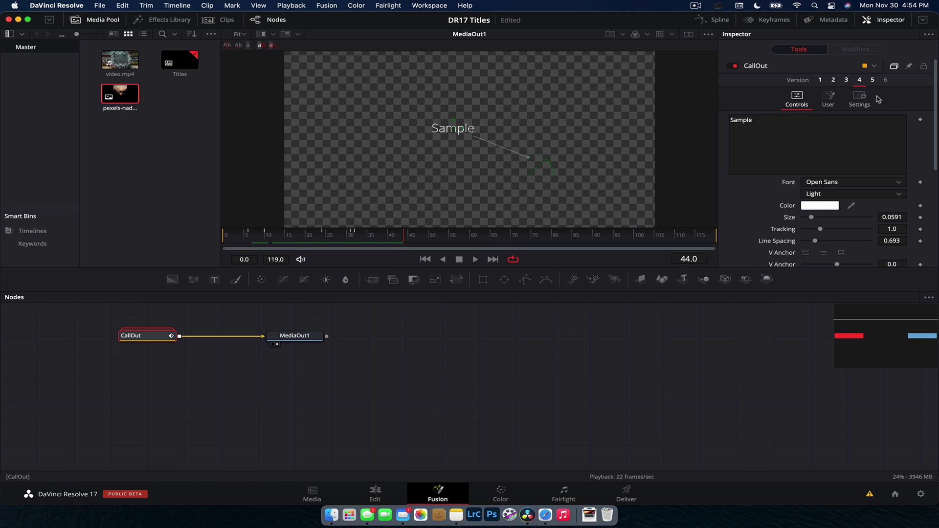
click(820, 81)
- Expand the CallOut group to view its internal nodes, then collapse it again
click(228, 240)
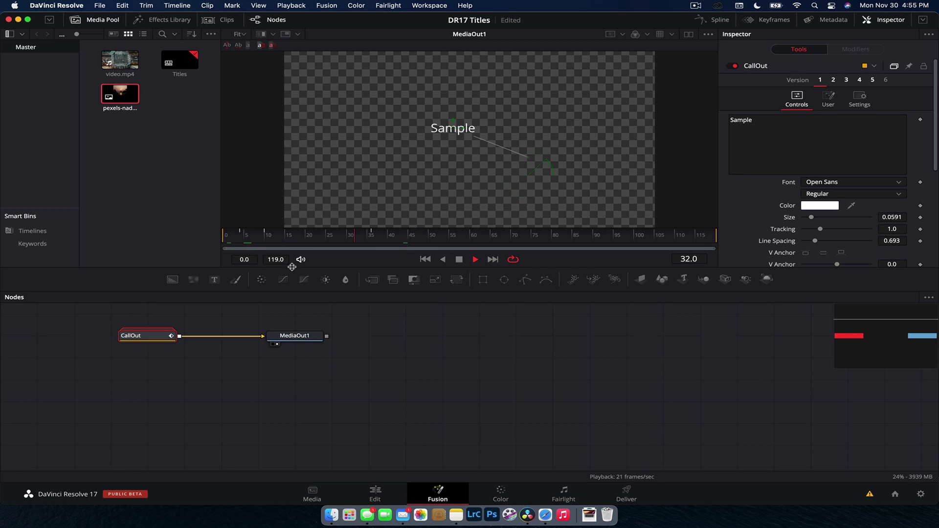
key(space)
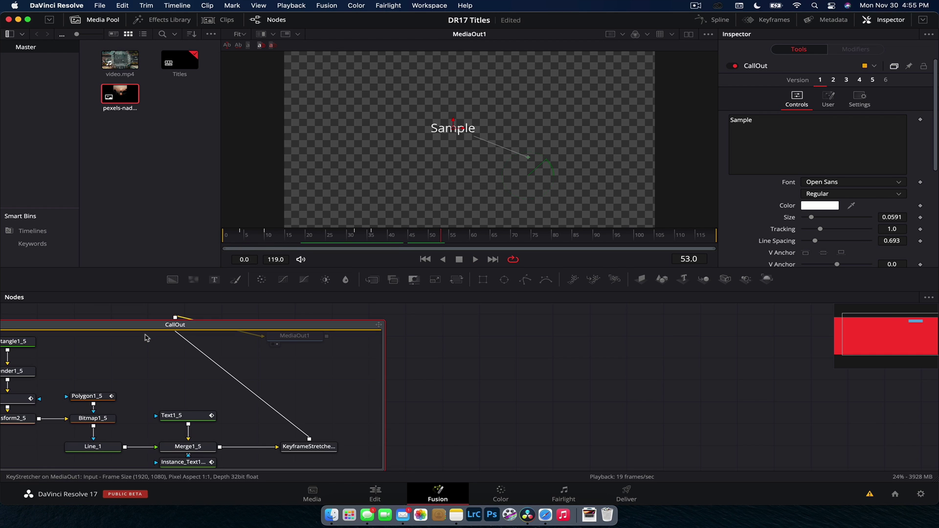
double_click(146, 336)
scroll(131, 369, left, 5)
scroll(131, 369, down, 3)
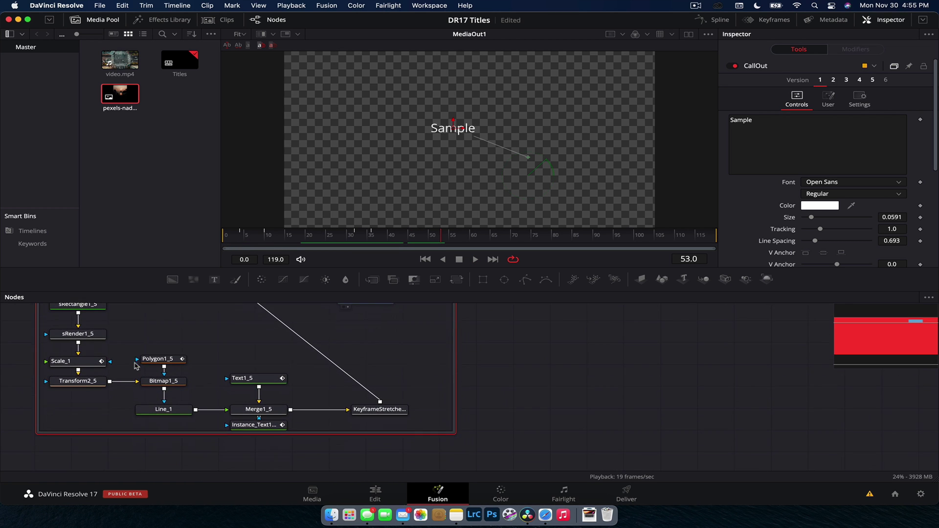
scroll(205, 373, up, 3)
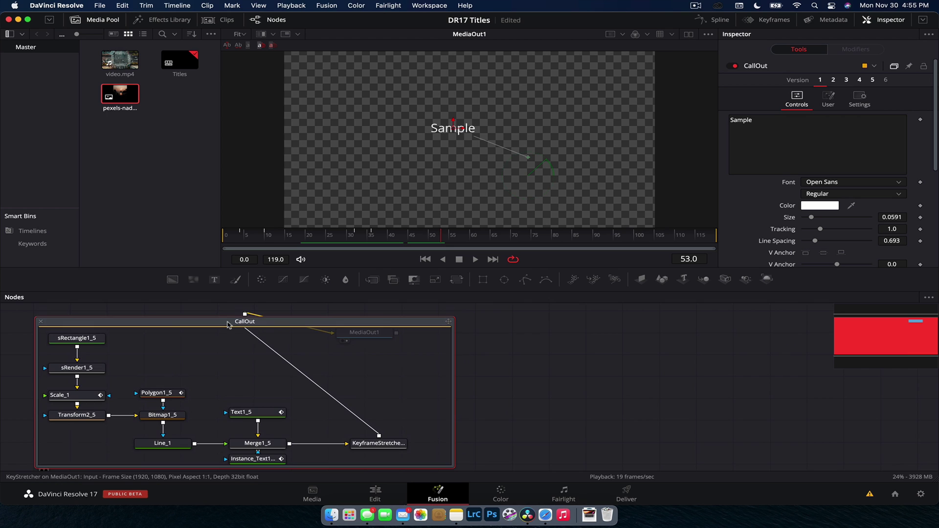
click(41, 324)
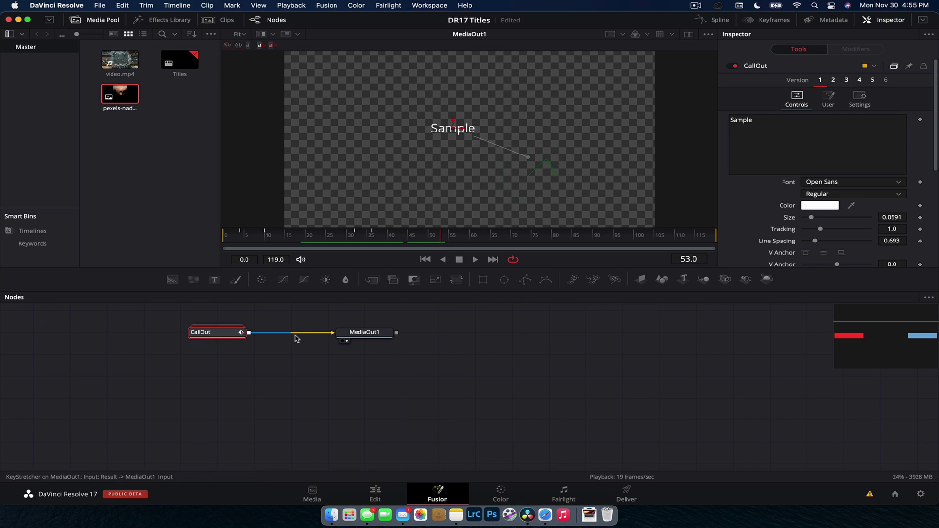
- Disconnect CallOut from MediaOut1 and connect video.mp4 to MediaOut1 instead
drag(368, 334, 583, 337)
click(583, 338)
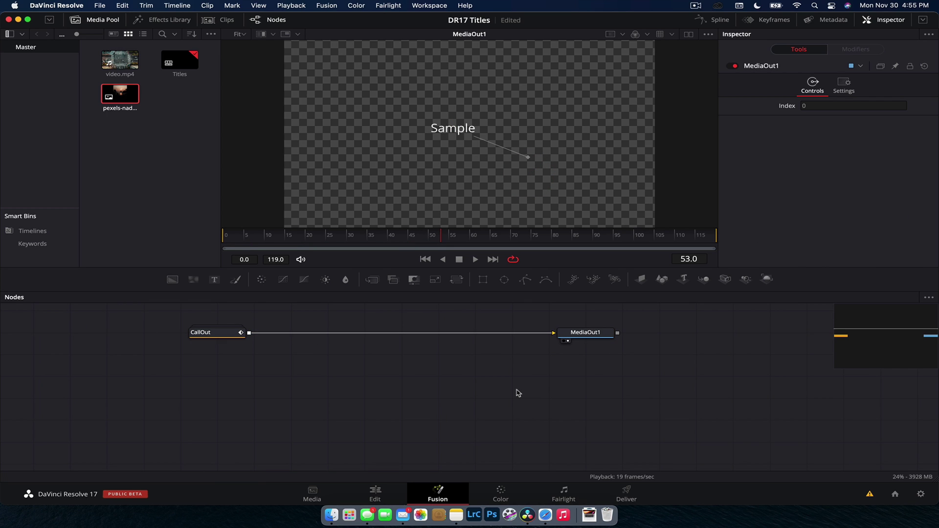
drag(398, 335, 98, 124)
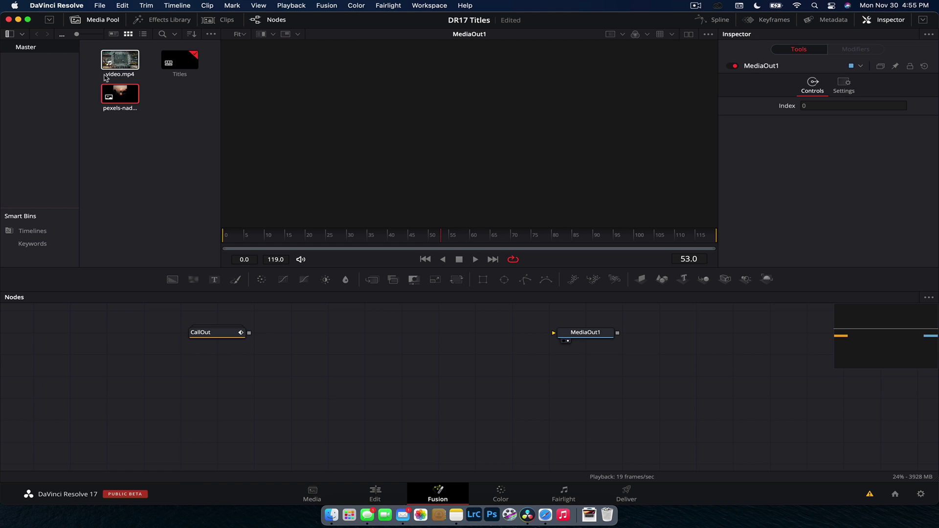
drag(120, 59, 581, 337)
- Play back and scrub the aerial city footage now feeding the output
key(space)
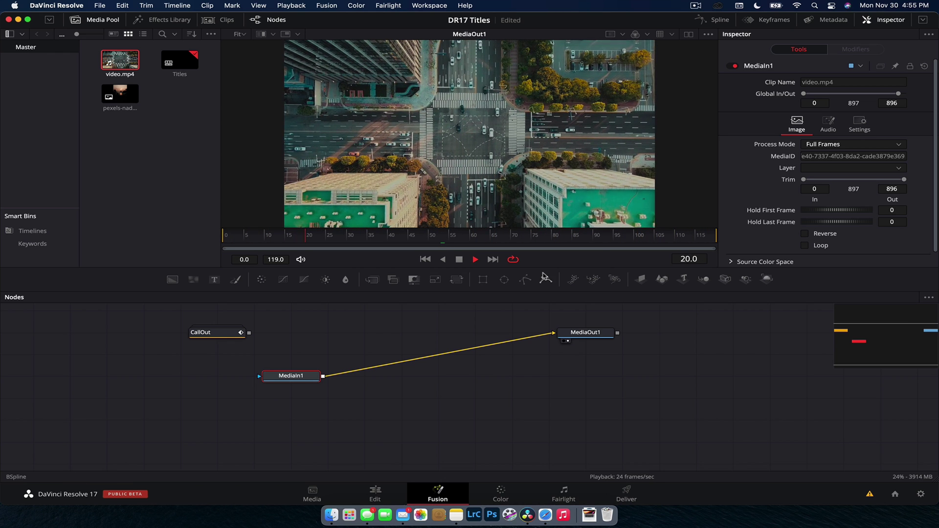
key(space)
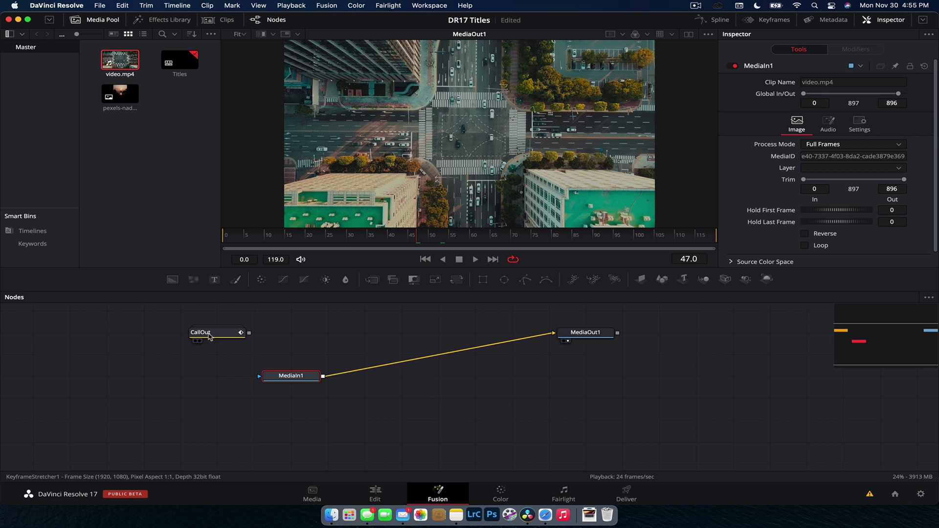
drag(279, 240, 254, 242)
key(space)
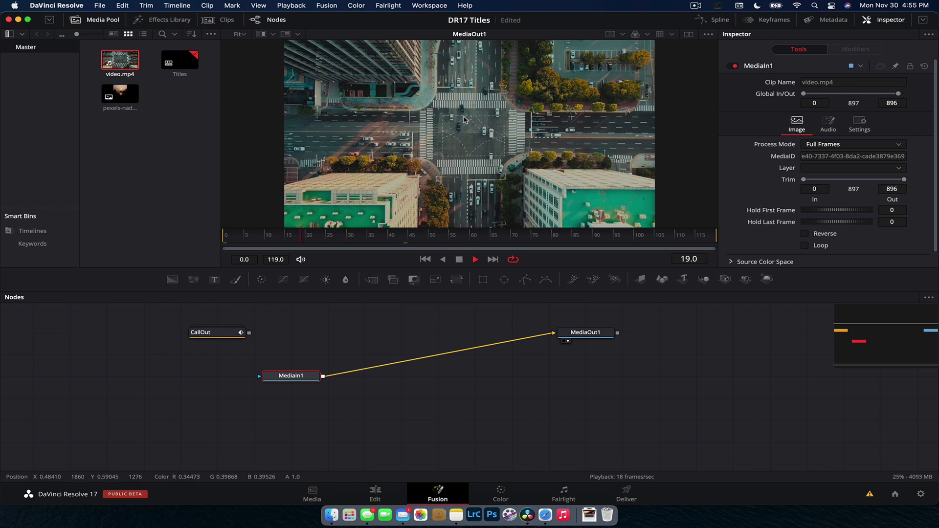
key(space)
- At frame 0, insert a Tracker node after the aerial clip via the 'track' tool search
click(228, 246)
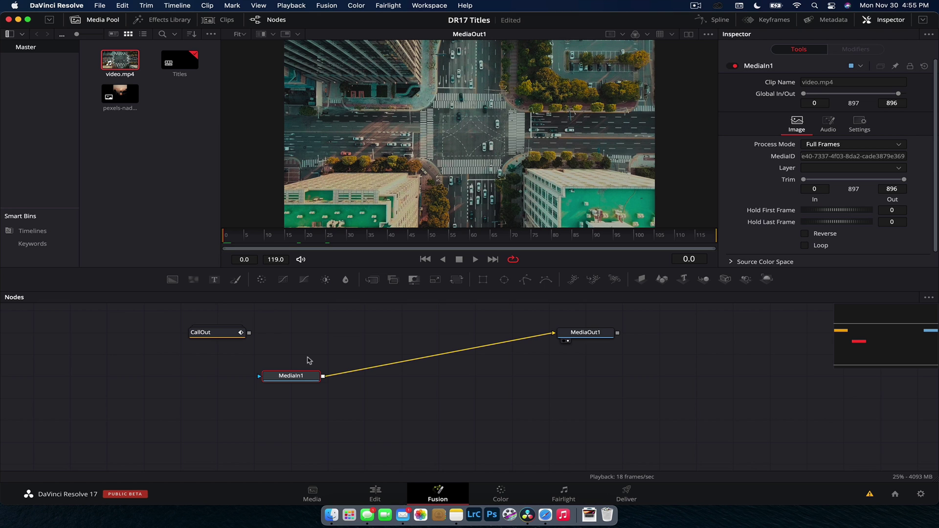
key(shift+space)
text(tracker)
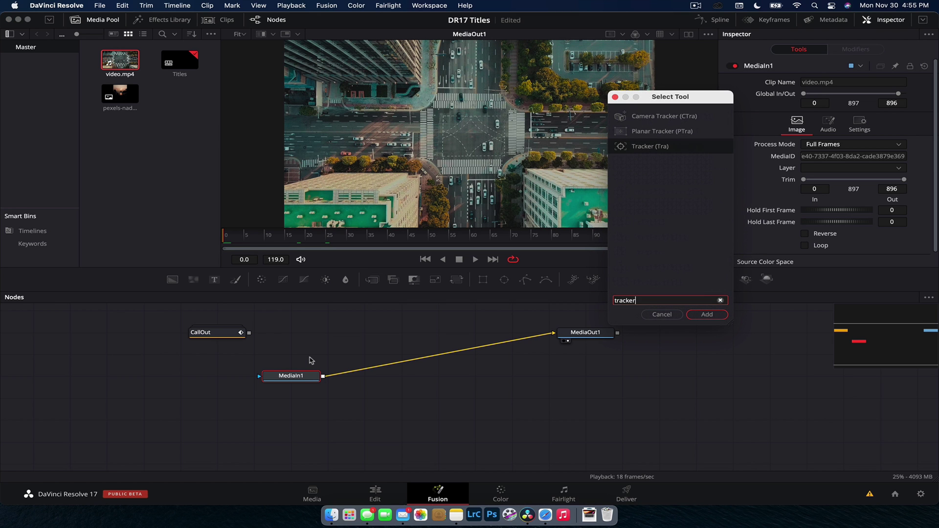
key(Return)
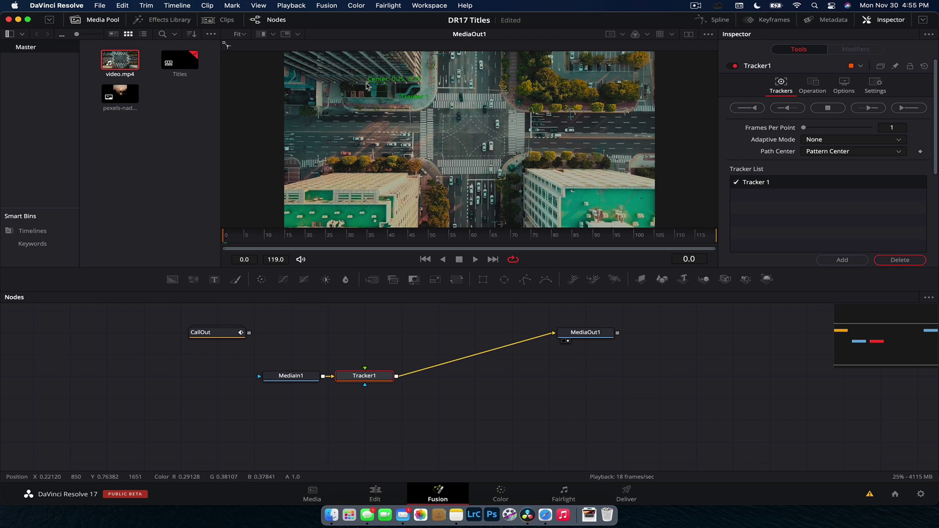
- Track the car near the top of the frame forward through frame 119, then reposition Tracker1
drag(366, 85, 464, 81)
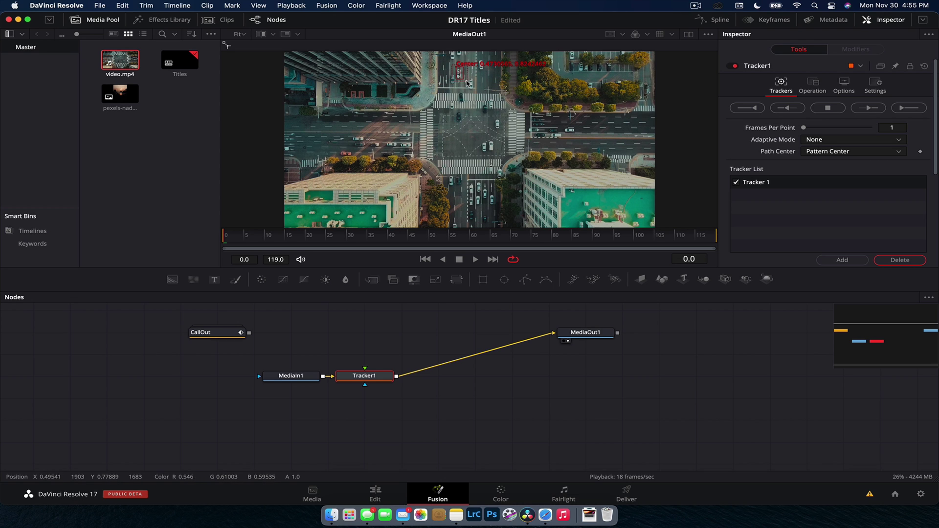
scroll(910, 98, down, 3)
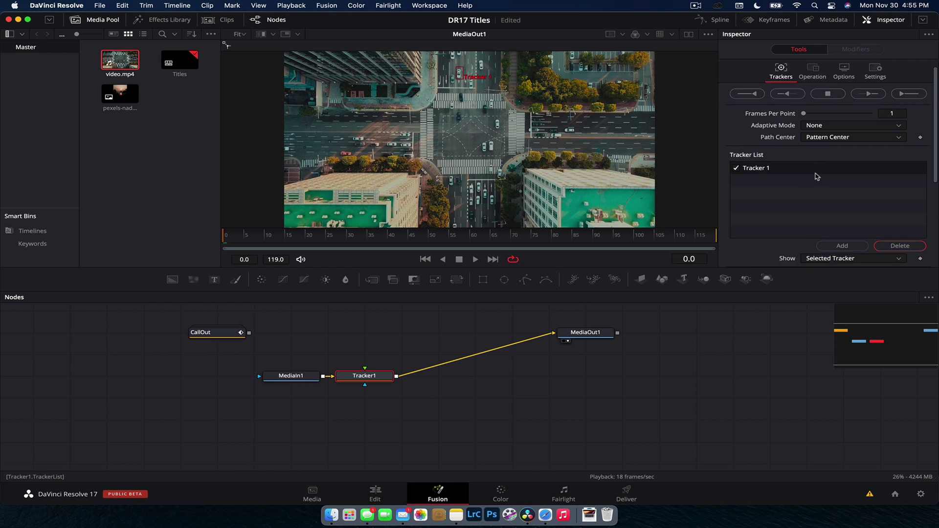
scroll(909, 86, up, 3)
scroll(895, 95, down, 1)
click(879, 104)
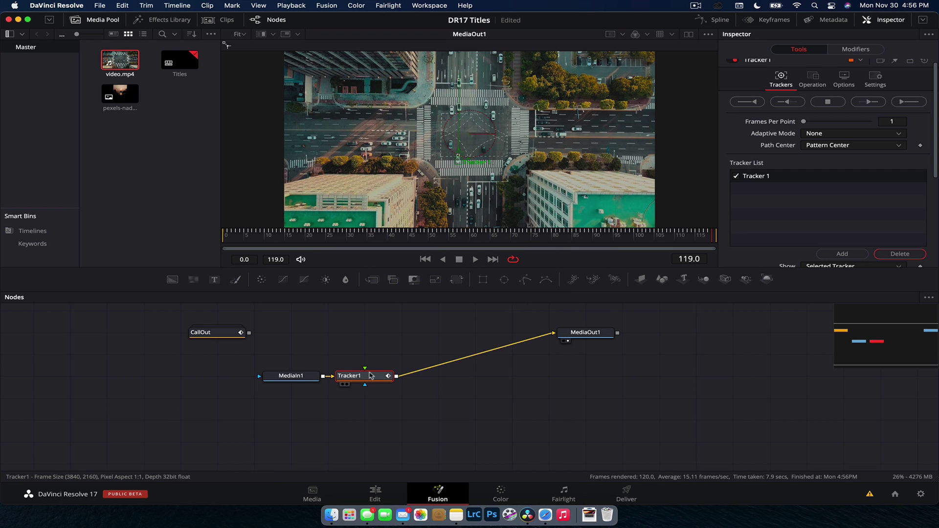
drag(370, 377, 370, 333)
- Set Tracker1's Operation to Match Move, with MediaIn1 feeding it from below
drag(293, 377, 367, 378)
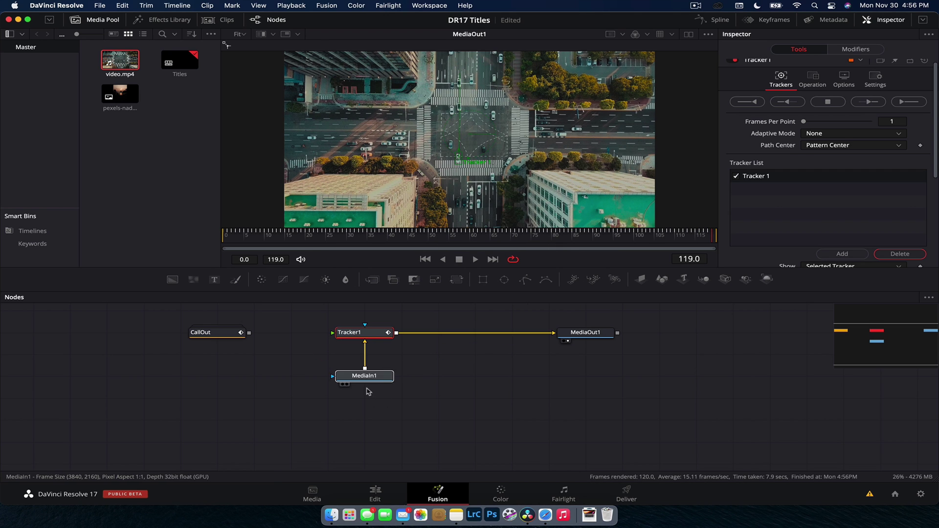
click(363, 332)
click(813, 81)
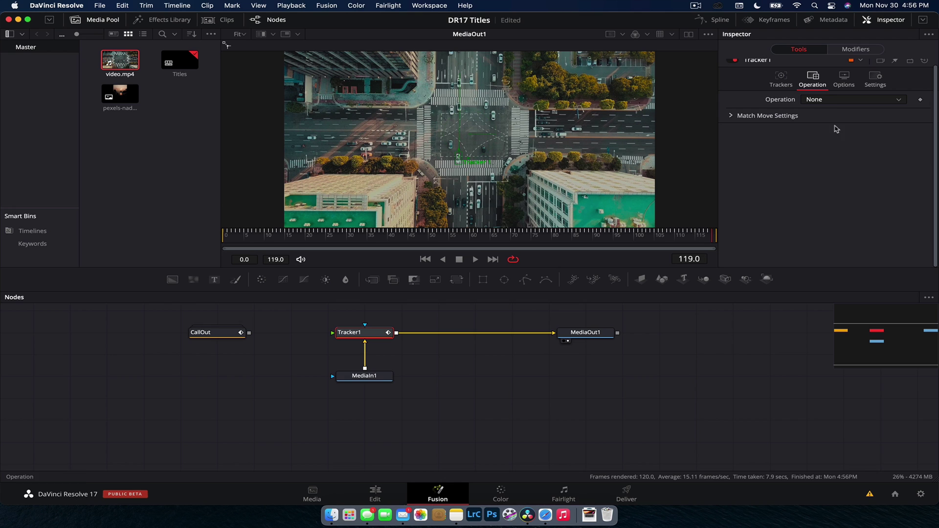
click(835, 101)
click(831, 122)
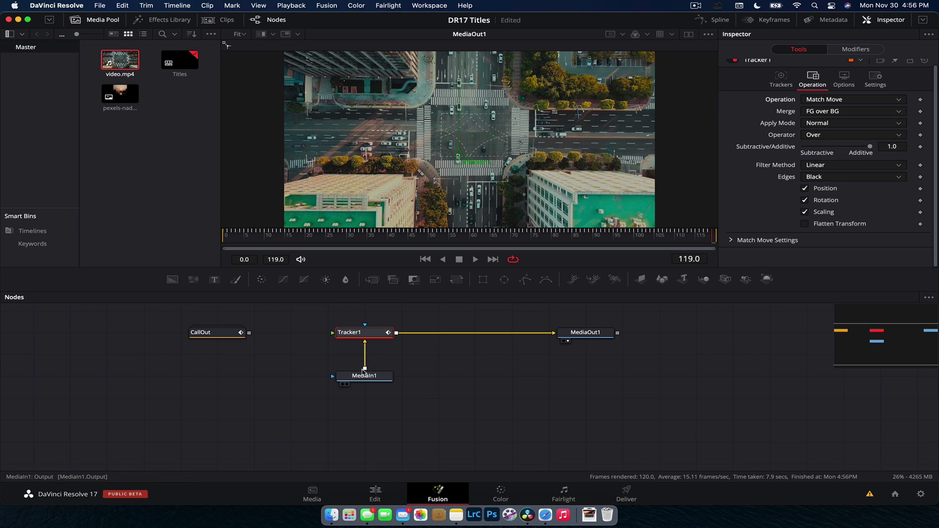
- Connect CallOut to Tracker1's foreground input and play to check the callout follows the car
drag(249, 333, 374, 337)
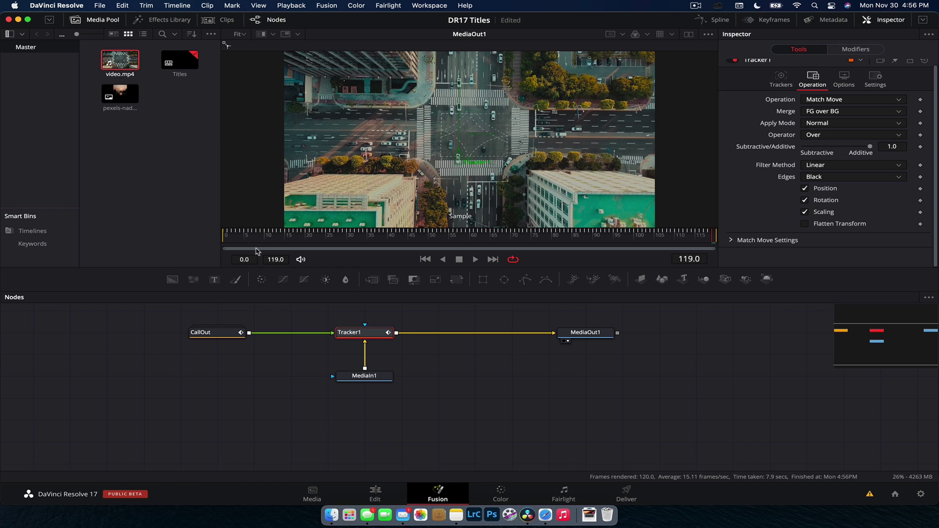
key(space)
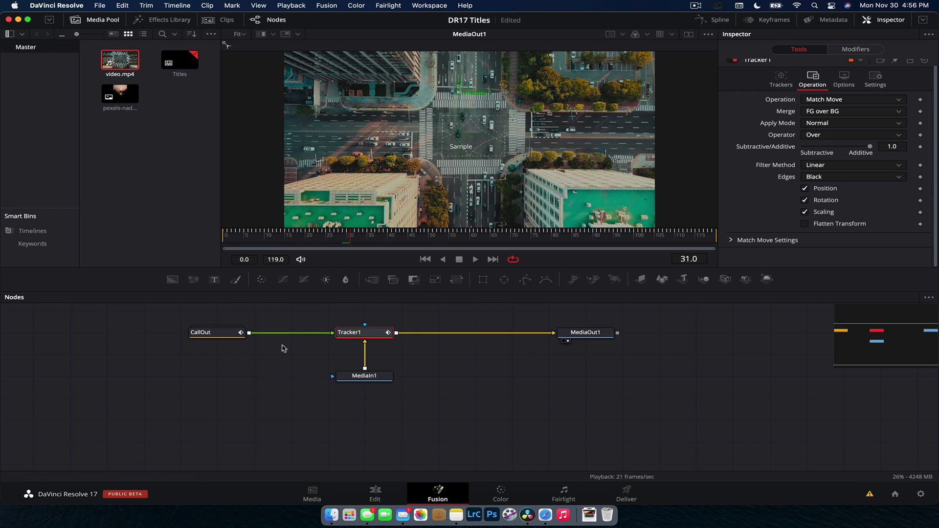
drag(191, 332, 116, 333)
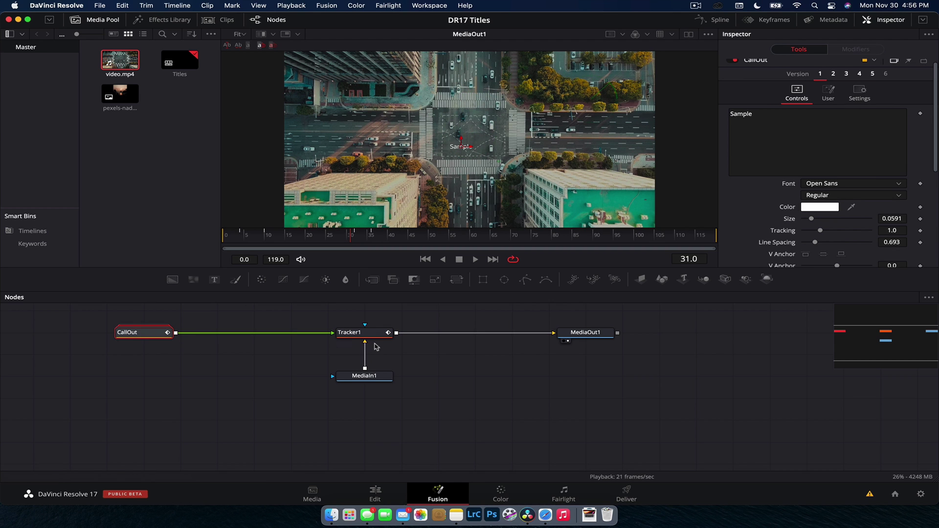
- Insert a Transform1 node between CallOut and Tracker1
key(shift+space)
text(trans)
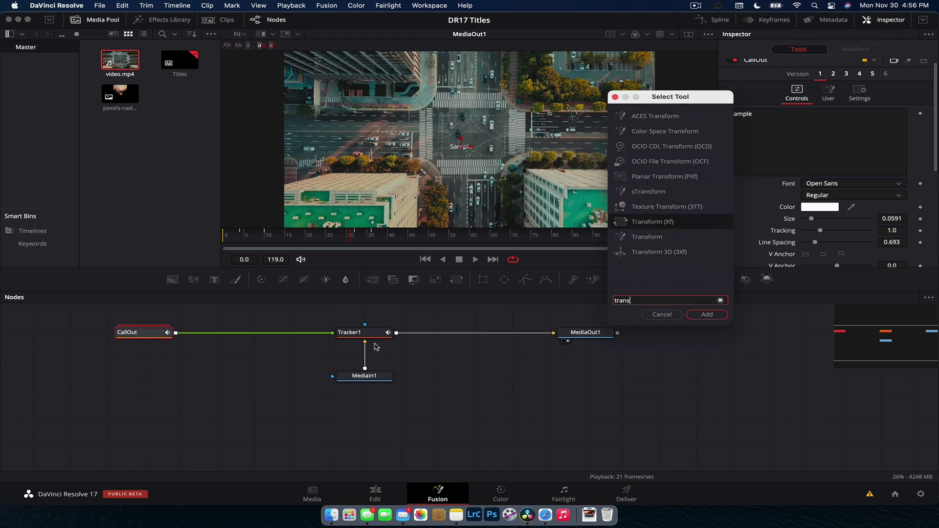
key(Return)
drag(240, 337, 277, 336)
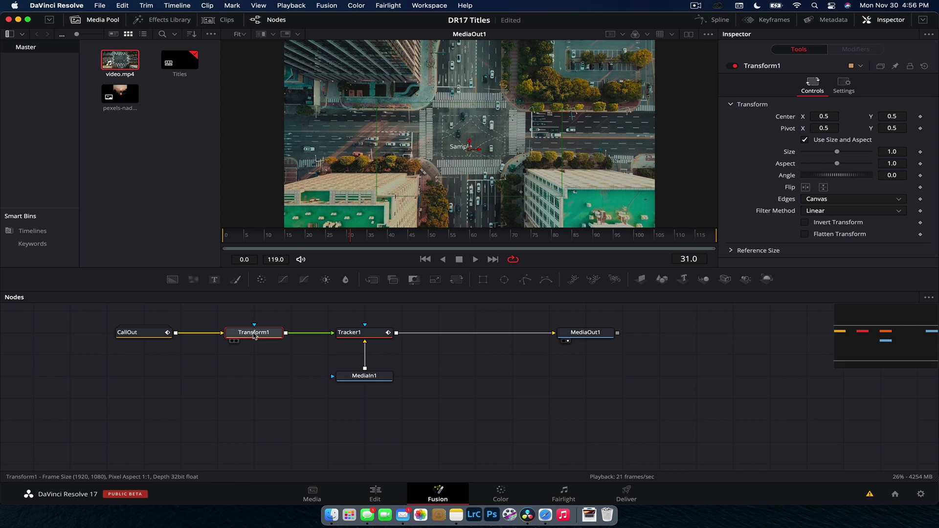
- Set Transform1's Size to 2.33 and move the Sample text toward the upper left
drag(836, 153, 847, 152)
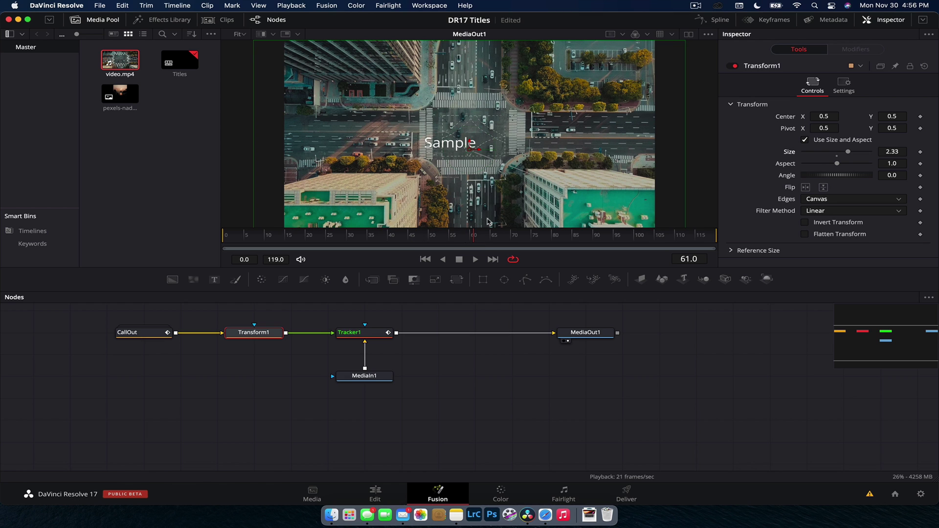
scroll(535, 187, up, 2)
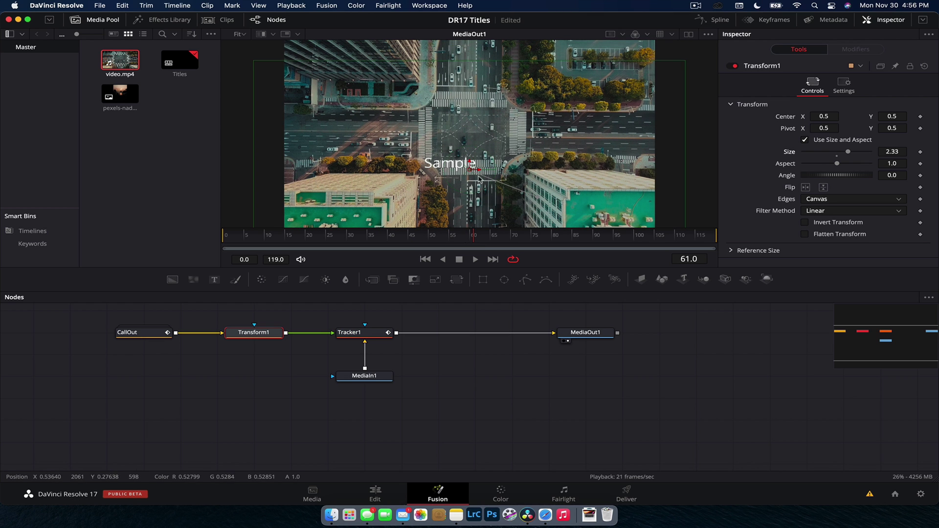
drag(471, 172, 396, 115)
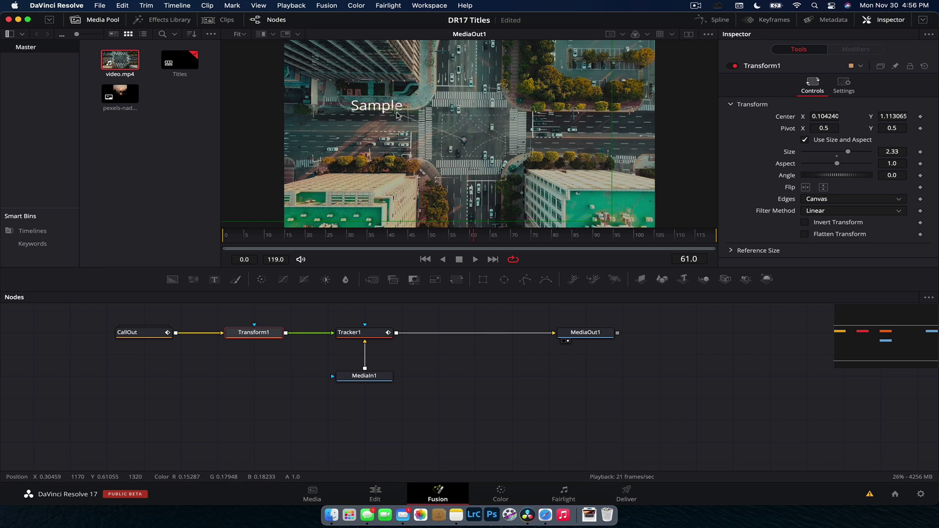
- Replace the Call Out title's sample text with TRAFFIC
click(152, 335)
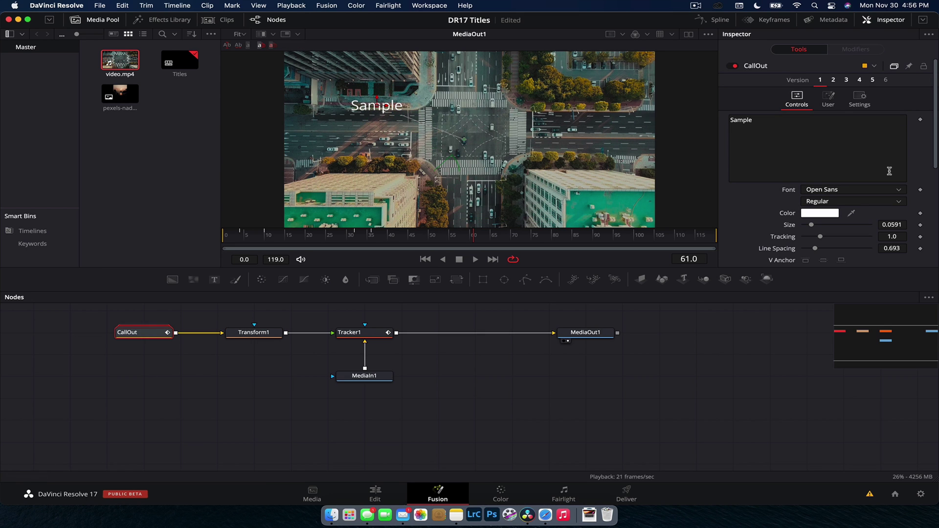
click(803, 148)
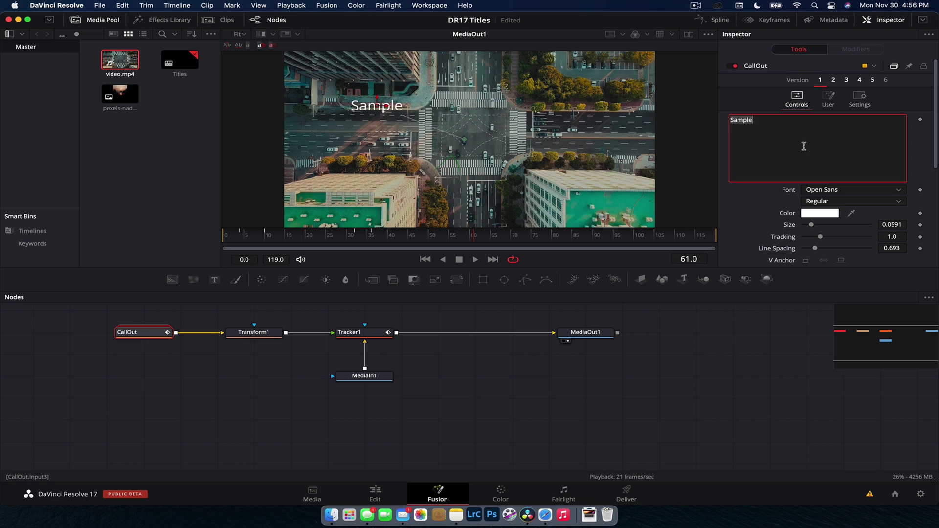
text(TRAFFIC)
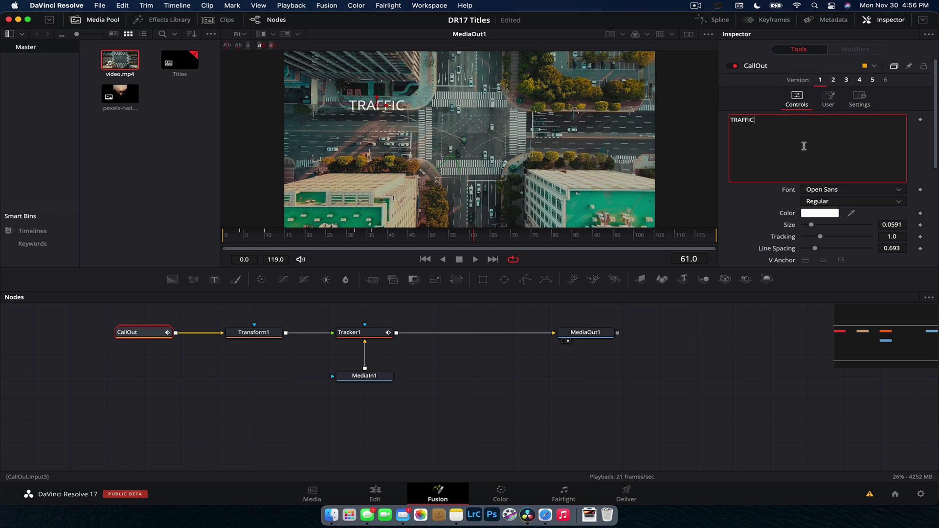
drag(807, 228, 815, 228)
- Set the callout's Line Color to cyan
scroll(815, 230, down, 6)
scroll(814, 232, down, 1)
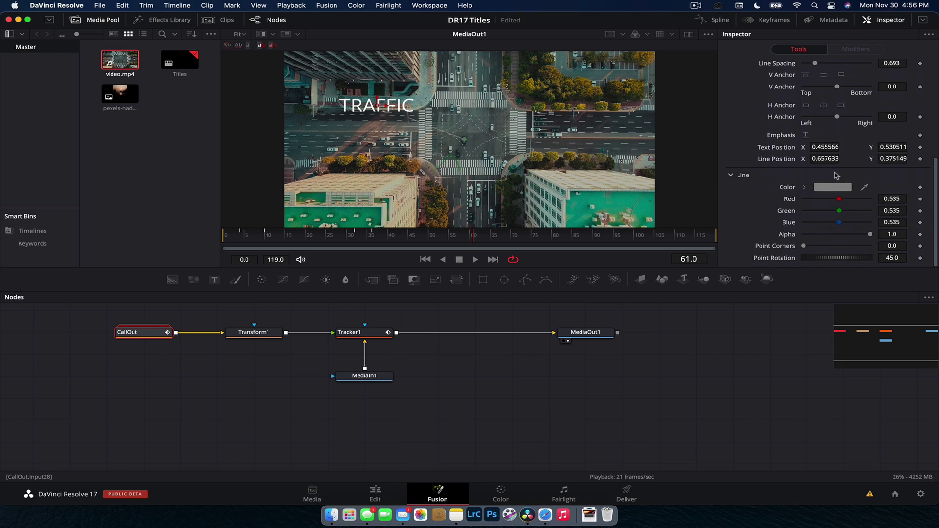
click(833, 187)
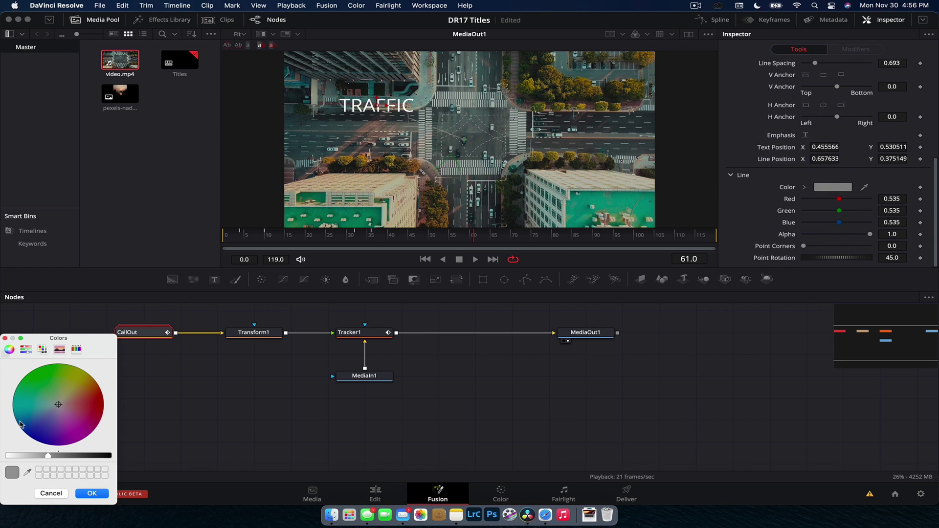
click(14, 406)
click(7, 455)
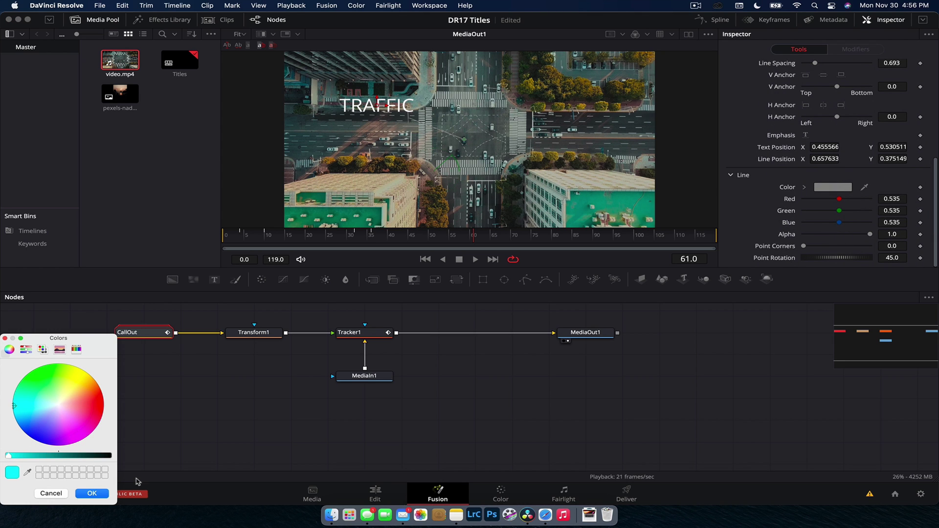
click(83, 494)
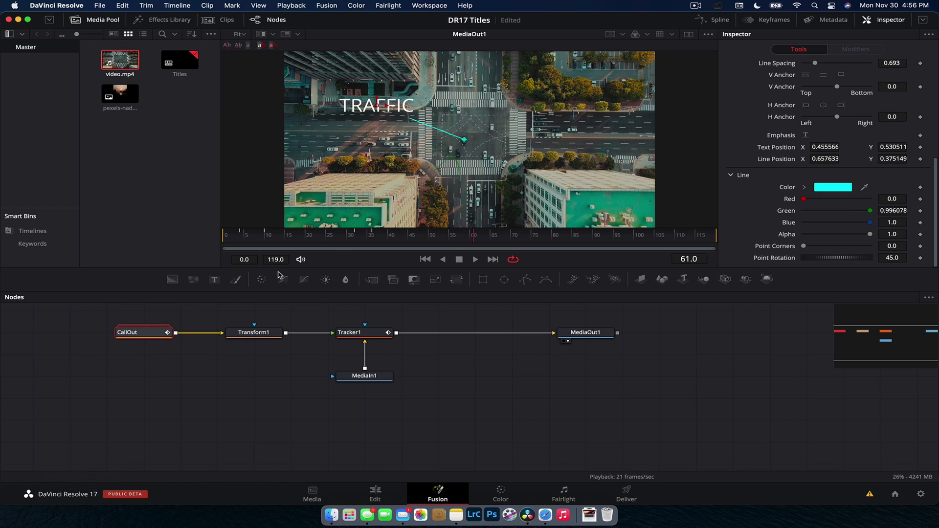
- Back on the Edit page, replay the TRAFFIC callout animation from its start
click(224, 235)
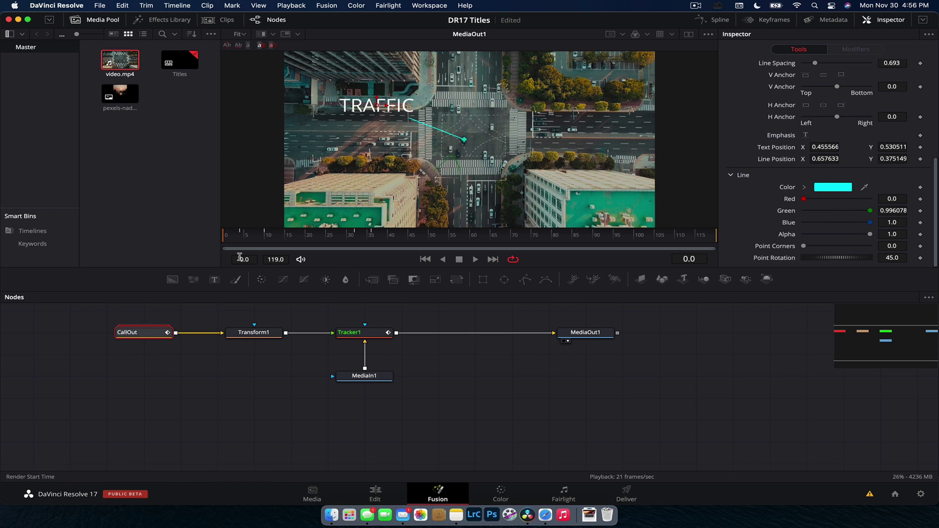
click(374, 491)
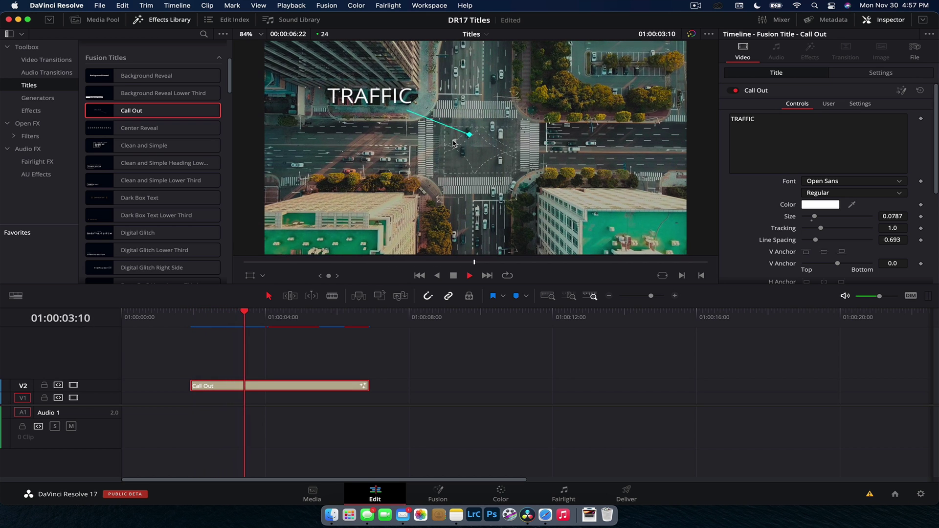
click(193, 315)
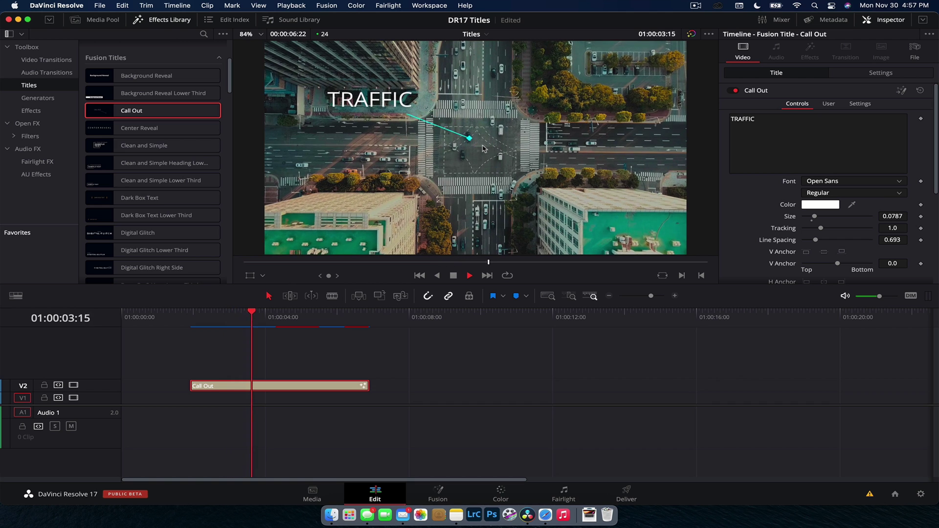
key(space)
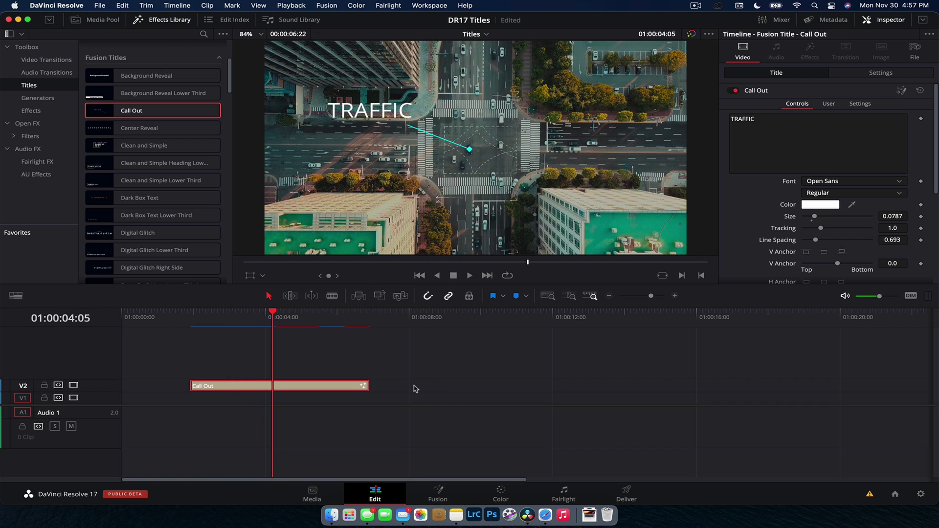
- Delete the Call Out clip, then add Center Reveal at the start of V1 and preview it
key(Delete)
key(Home)
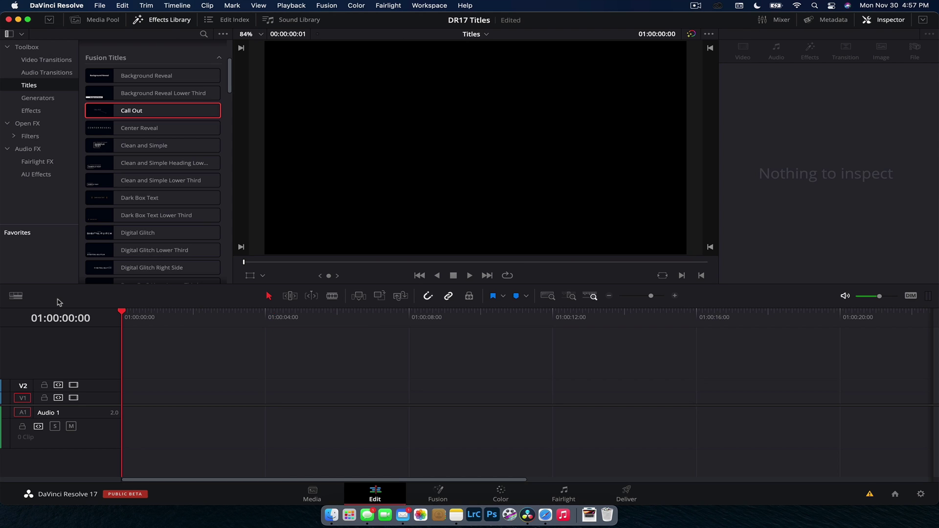
drag(98, 128, 146, 397)
key(space)
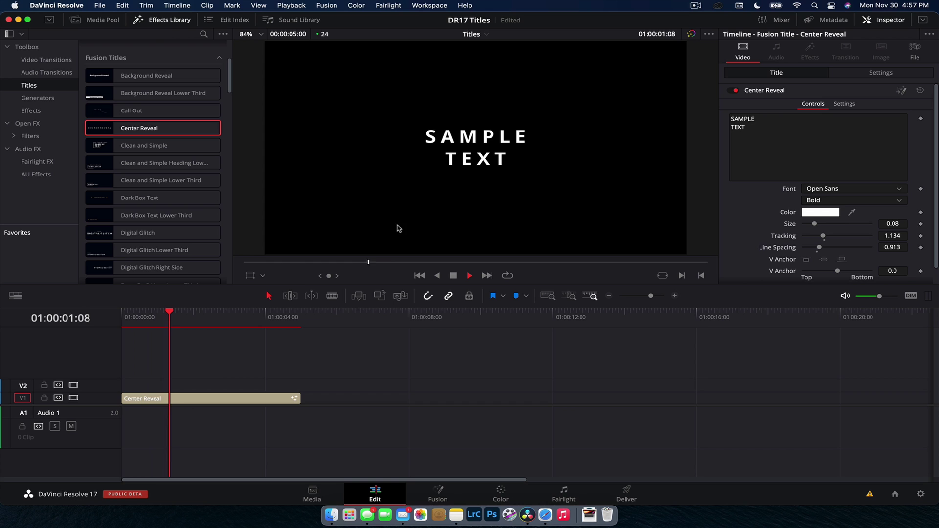
drag(131, 319, 201, 319)
- Change the Center Reveal text to CINEMATIC TITLE
click(760, 149)
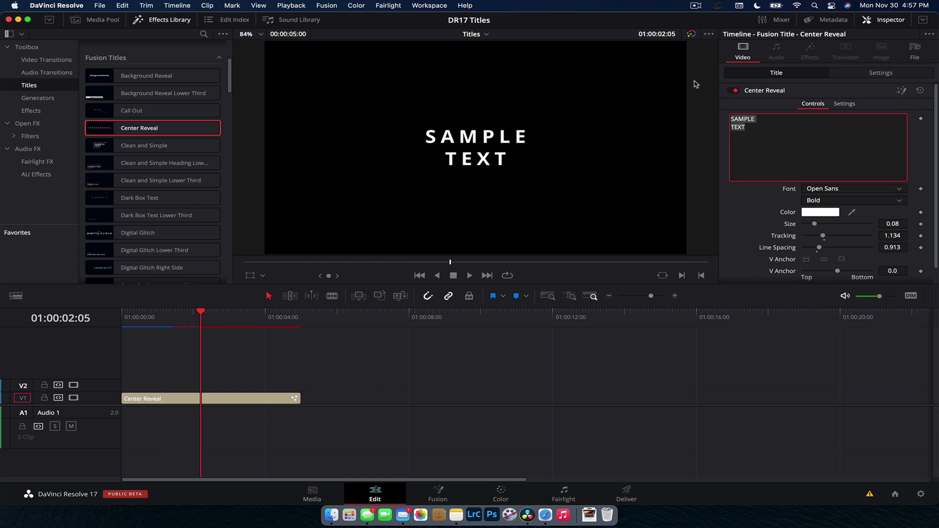
text(CINEMTA)
key(BackSpace)
key(BackSpace)
text(A)
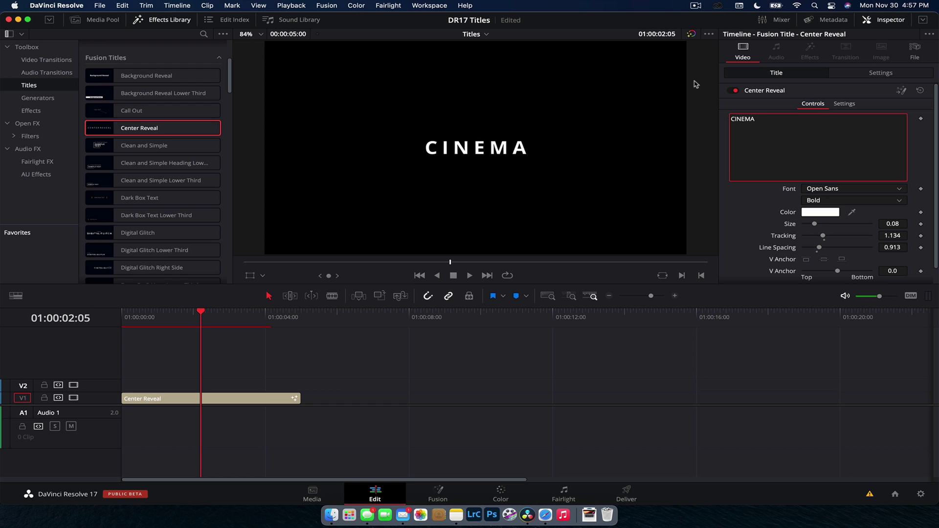
text(TIC TITLE)
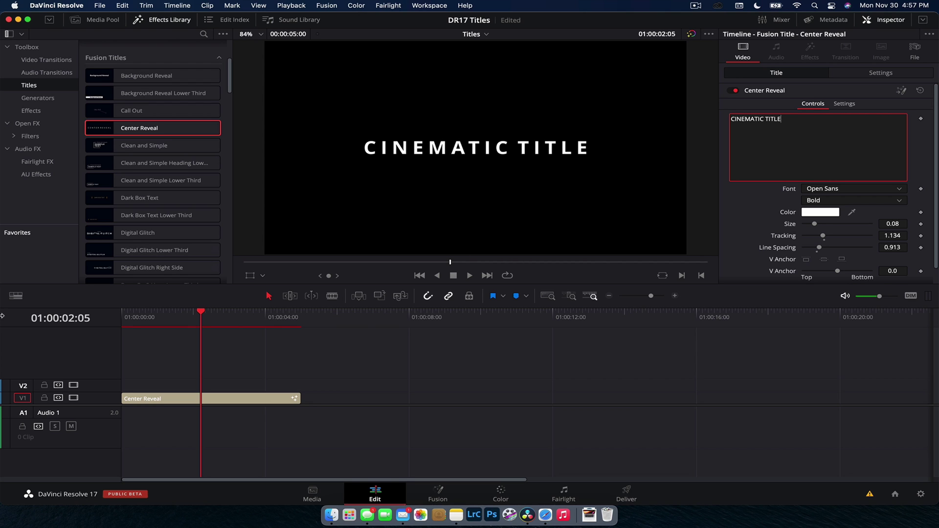
click(457, 212)
- Play the Center Reveal title from the start and select its clip
key(Home)
key(space)
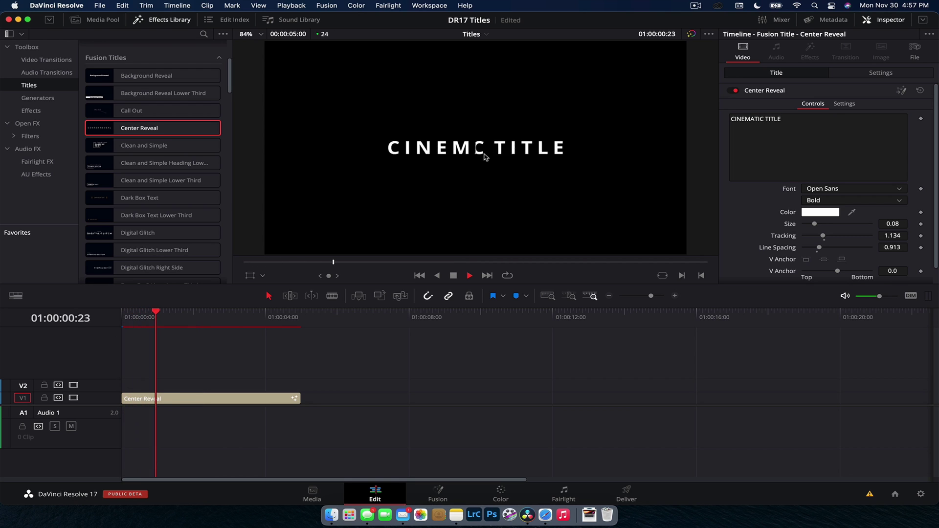
key(space)
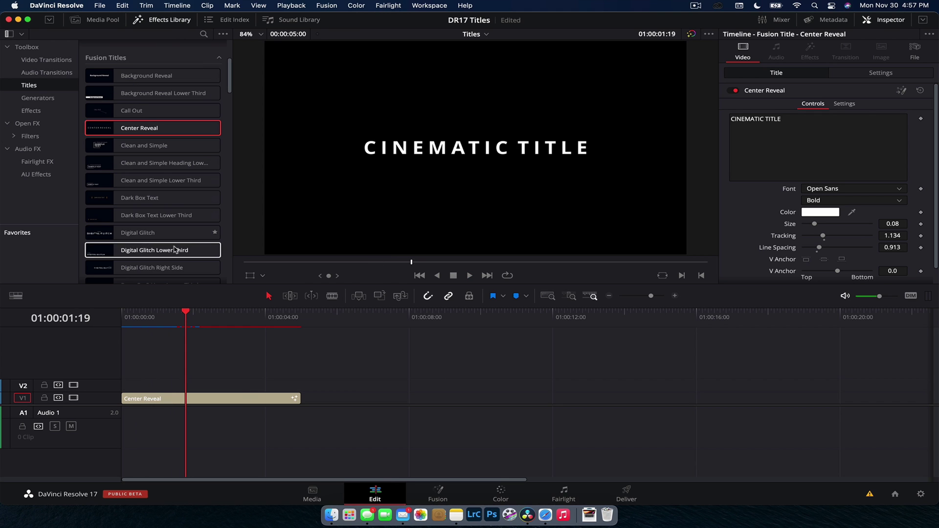
click(217, 402)
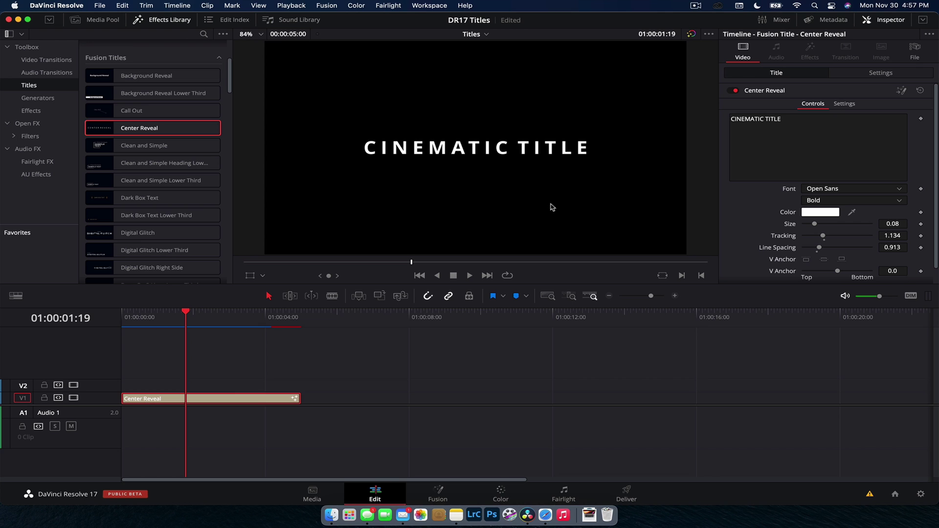
- Delete Center Reveal, then add, play and remove the Clean and Simple title
key(Delete)
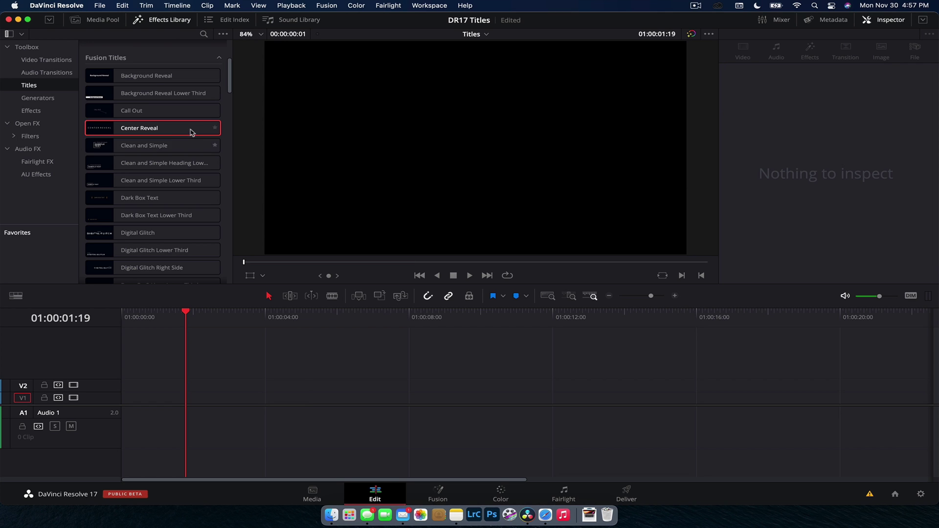
scroll(112, 152, down, 3)
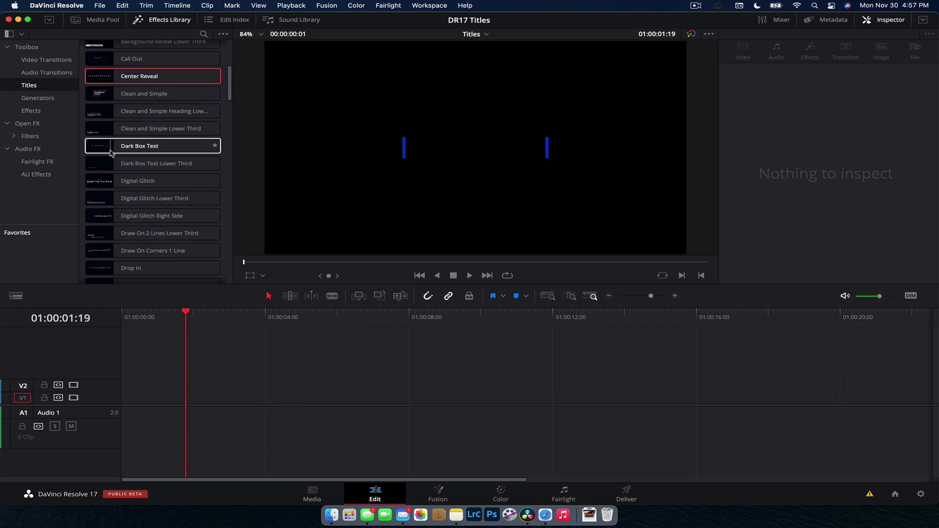
drag(105, 93, 156, 403)
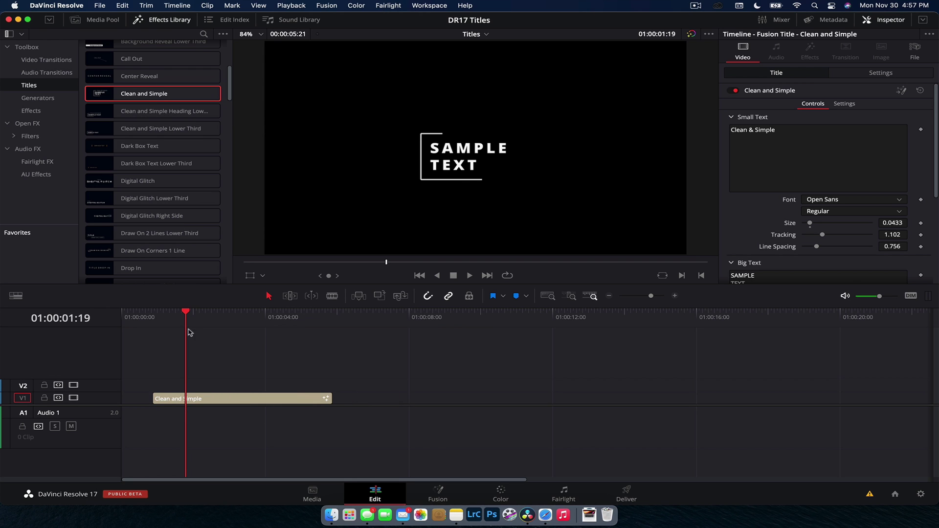
drag(185, 318, 153, 318)
key(space)
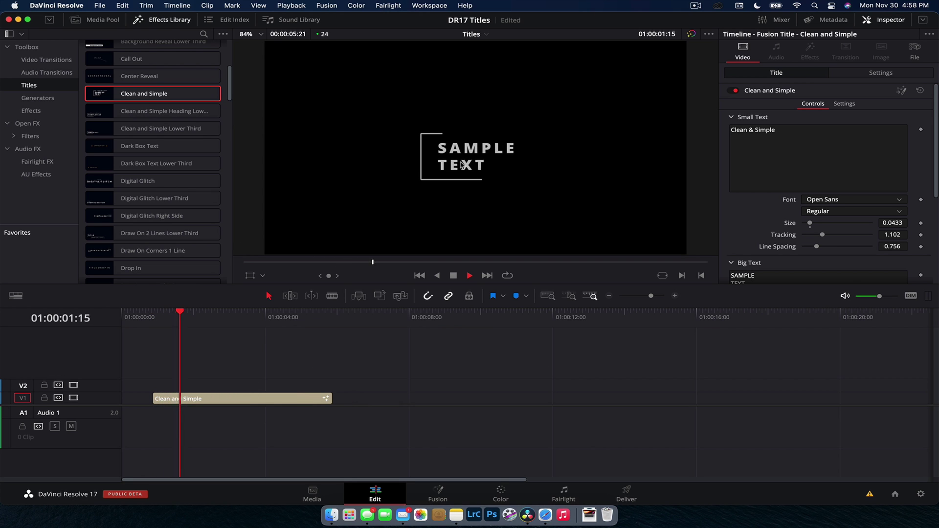
key(space)
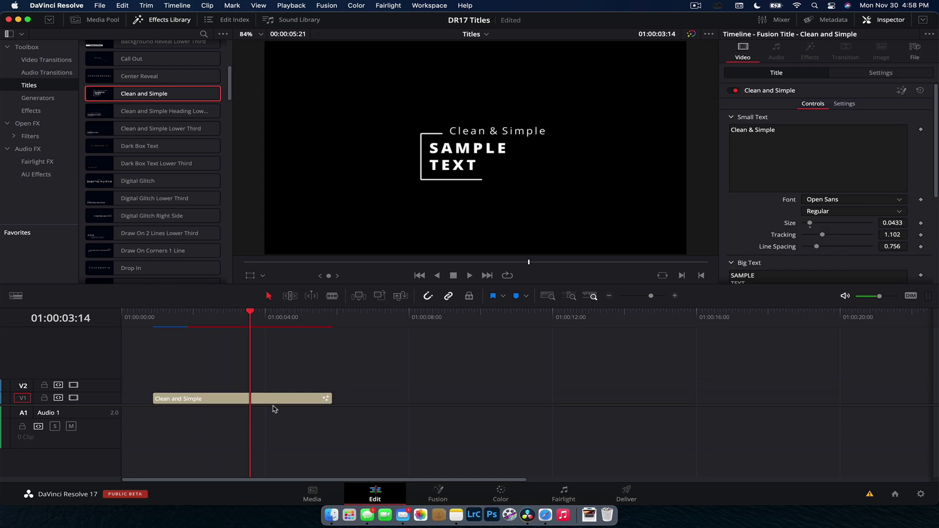
key(BackSpace)
- Try and remove the Clean and Simple Heading Lower Third and Clean and Simple Lower Third titles
drag(216, 111, 228, 407)
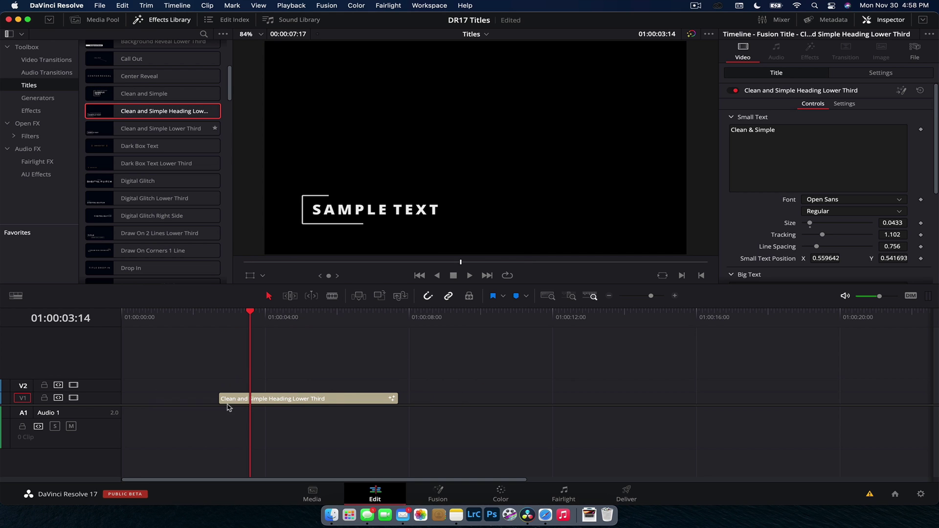
key(space)
key(BackSpace)
drag(205, 128, 239, 400)
click(253, 315)
key(space)
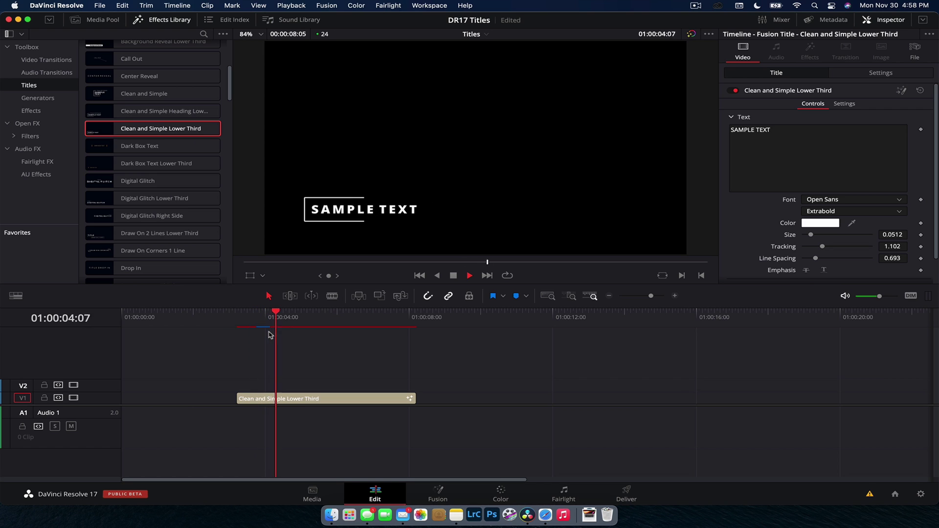
key(space)
drag(368, 352, 303, 422)
key(BackSpace)
scroll(214, 196, down, 3)
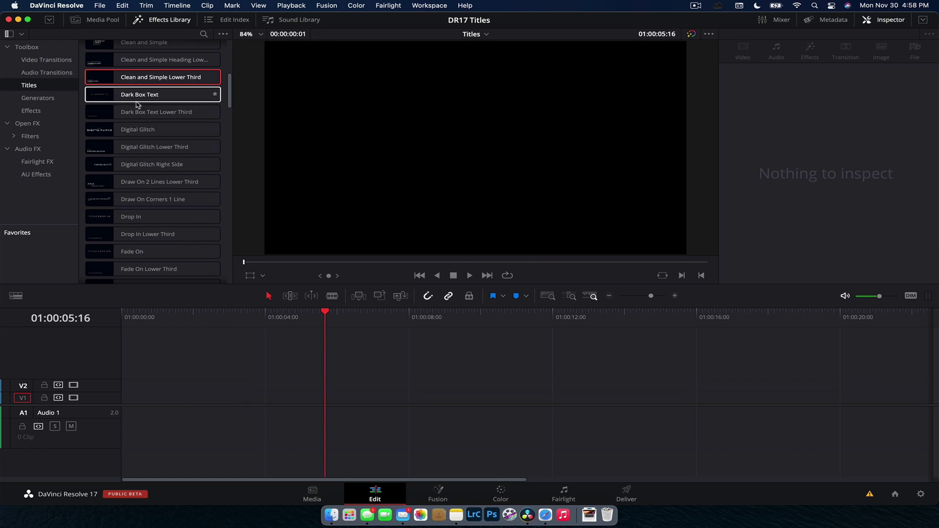
- Browse the Effects Library lists and settle on Generators
click(103, 24)
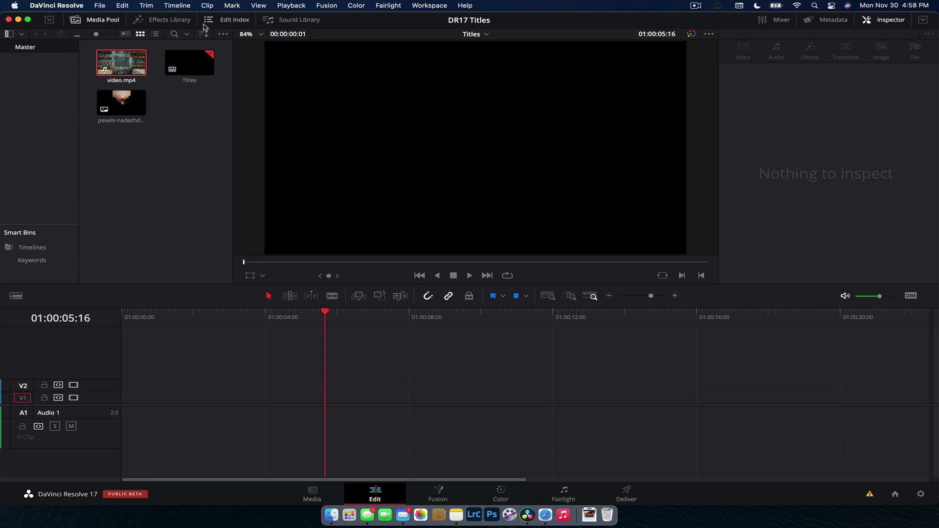
click(145, 23)
click(37, 99)
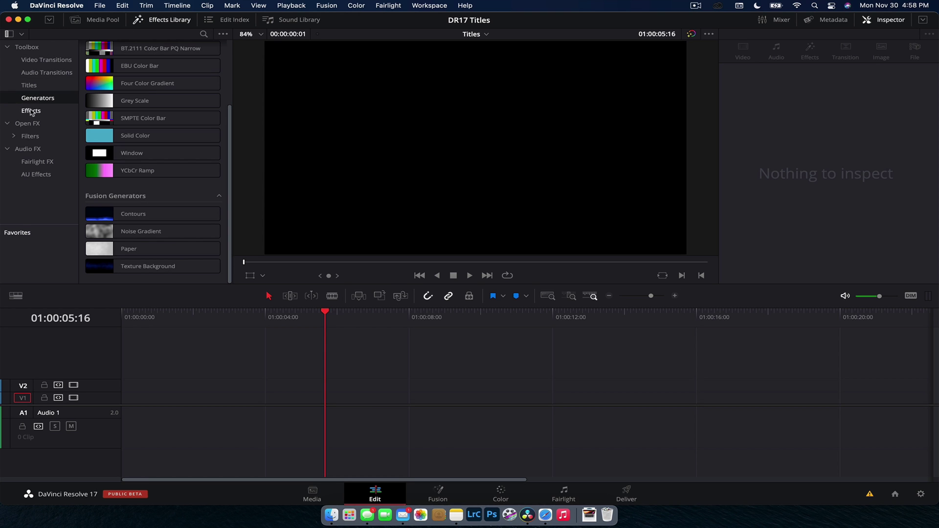
scroll(86, 107, up, 3)
click(35, 122)
click(31, 110)
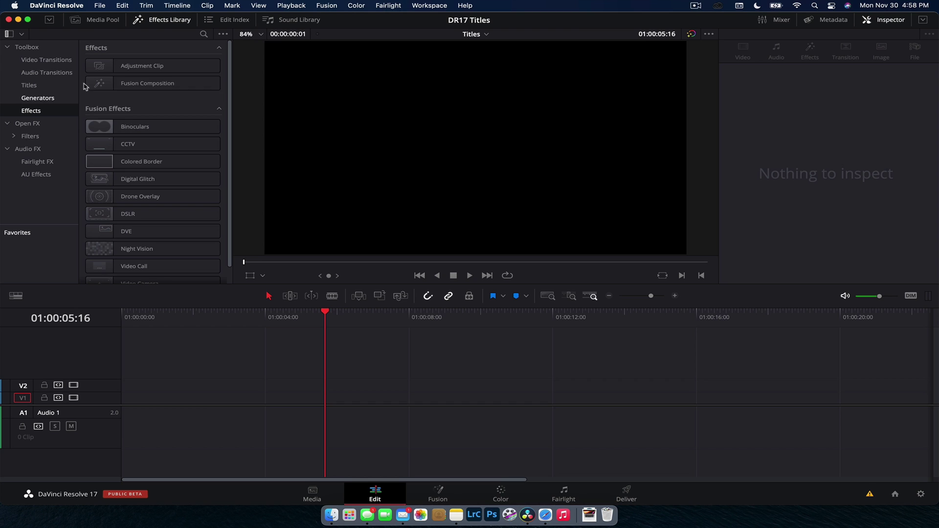
click(47, 97)
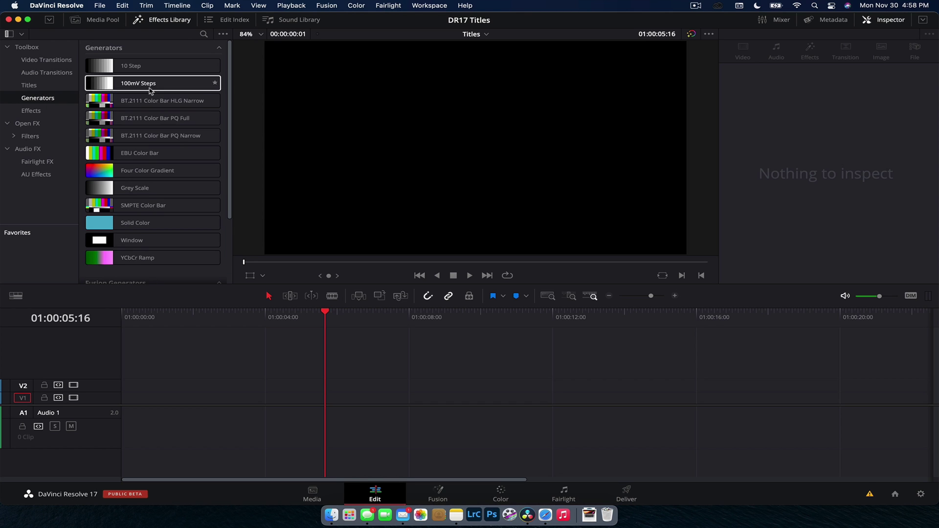
- Add a Solid Color generator to V1 and make its colour light grey
drag(147, 208, 274, 399)
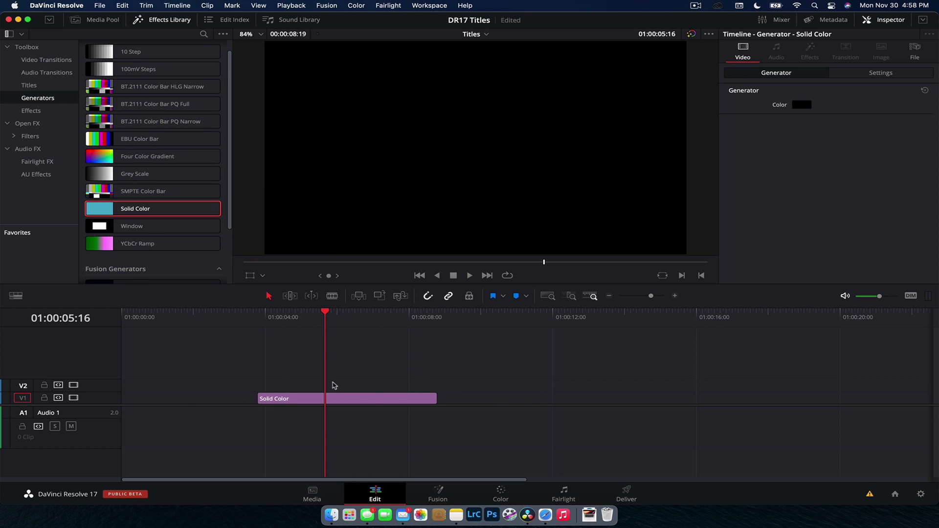
click(798, 106)
click(17, 455)
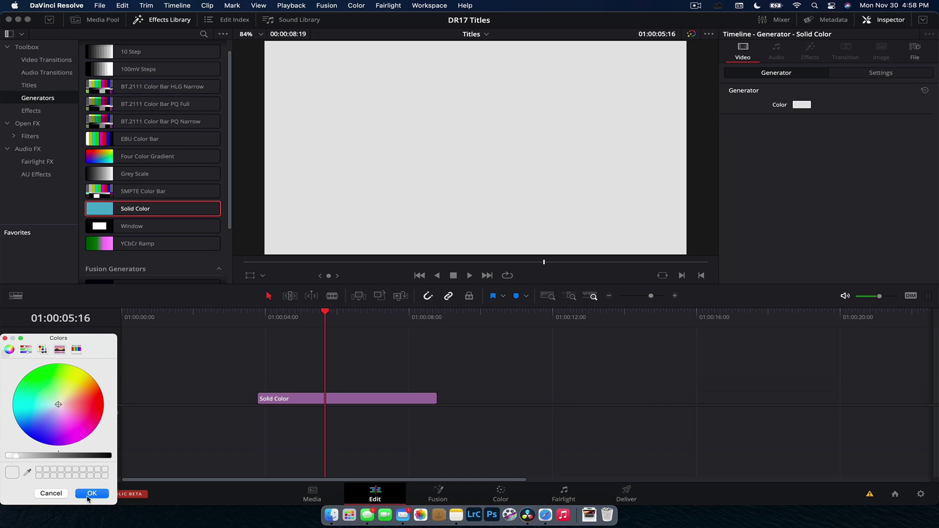
click(88, 495)
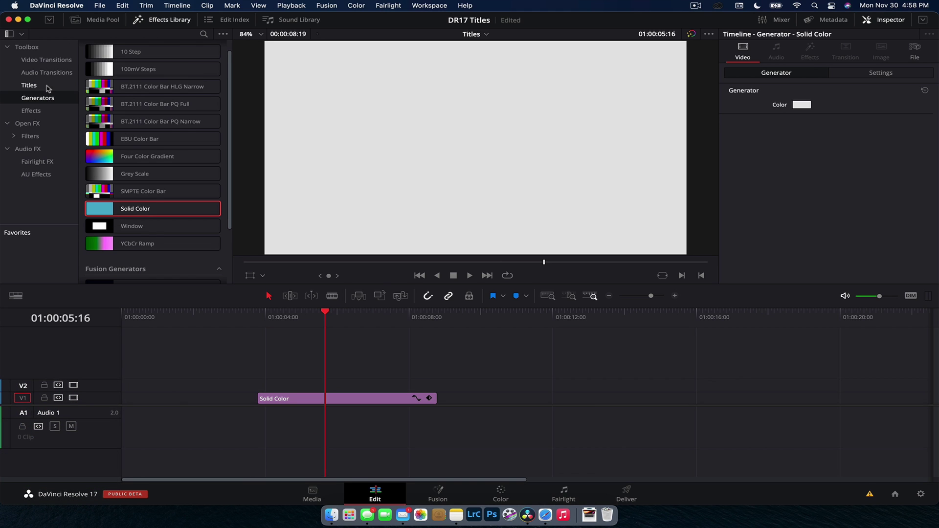
click(22, 86)
- Add the Dark Box Text title on V2, preview it and select its clip
scroll(149, 206, down, 3)
scroll(152, 216, down, 3)
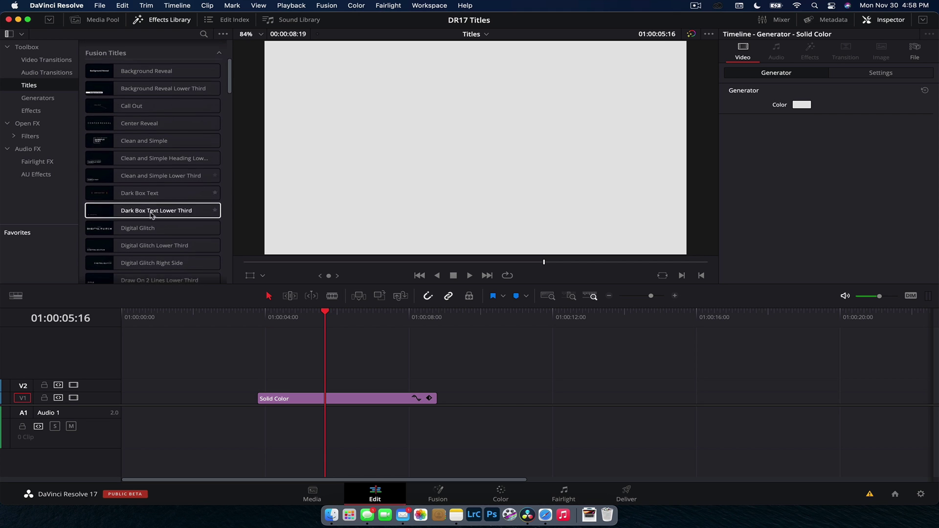
drag(142, 169, 254, 386)
click(255, 320)
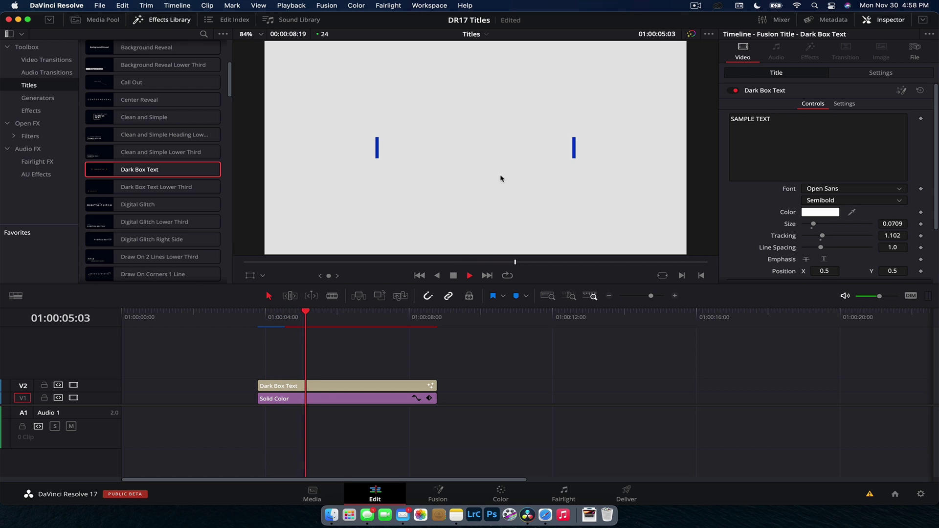
key(space)
click(359, 385)
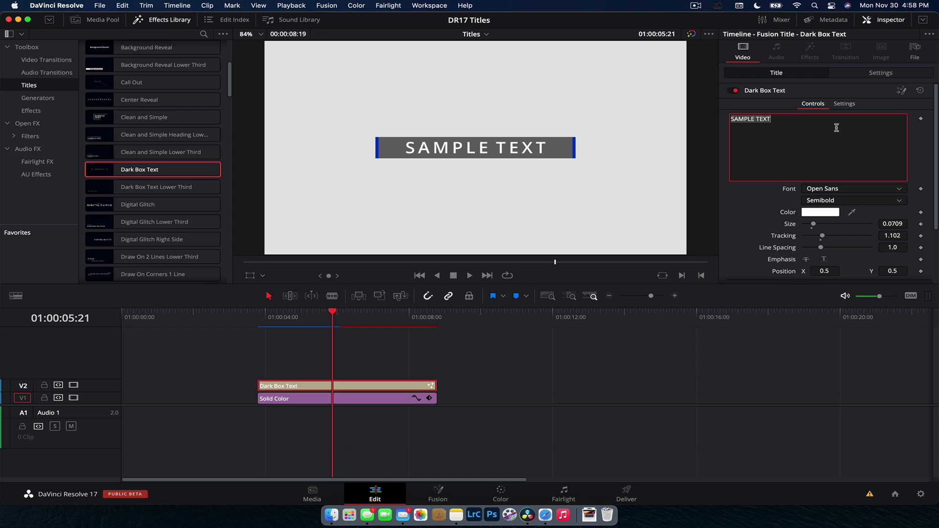
- Make the Dark Box Text read My youtube channel with cyan side lines
text(My youtube channel)
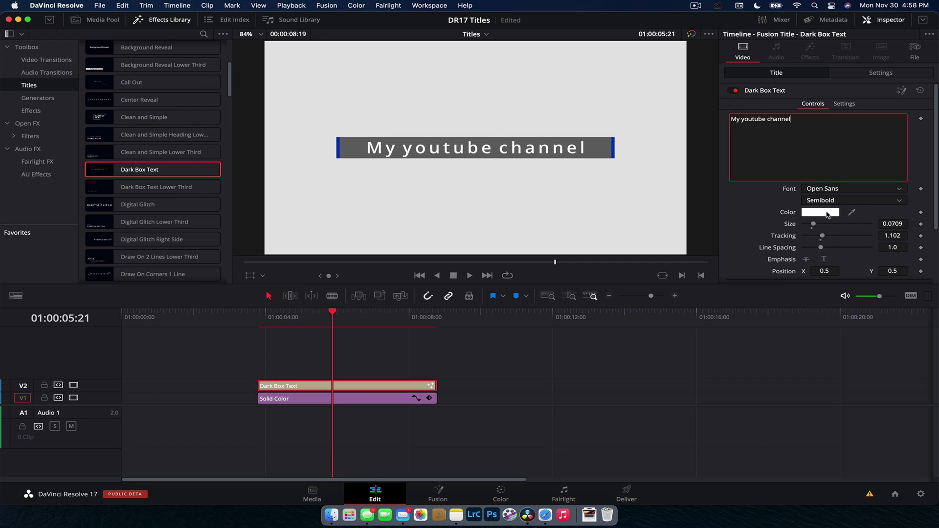
scroll(826, 215, down, 5)
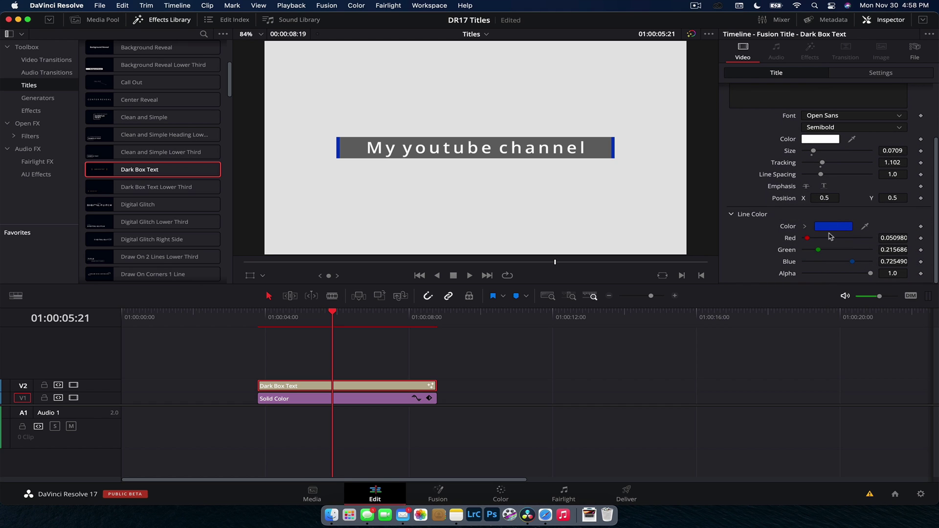
click(832, 227)
click(12, 407)
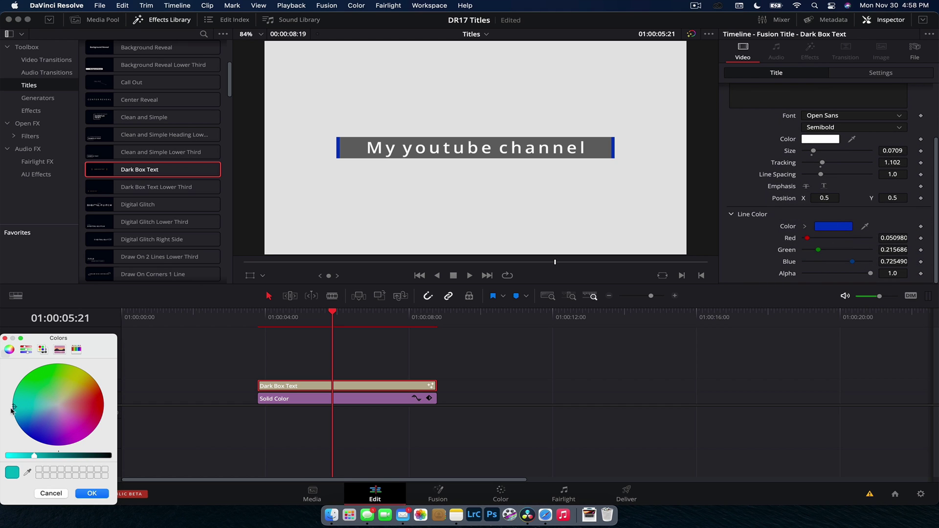
click(91, 494)
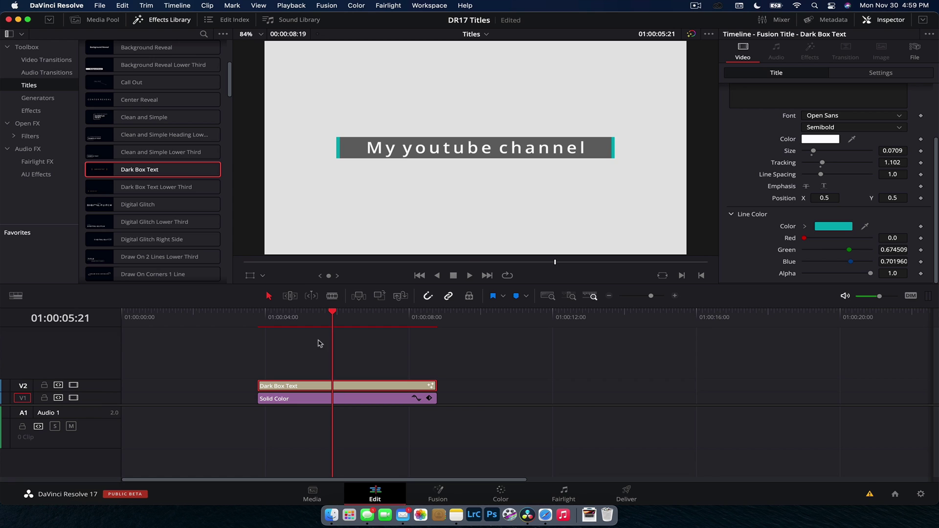
- Play the Dark Box Text animation, then delete the clip
click(276, 316)
key(space)
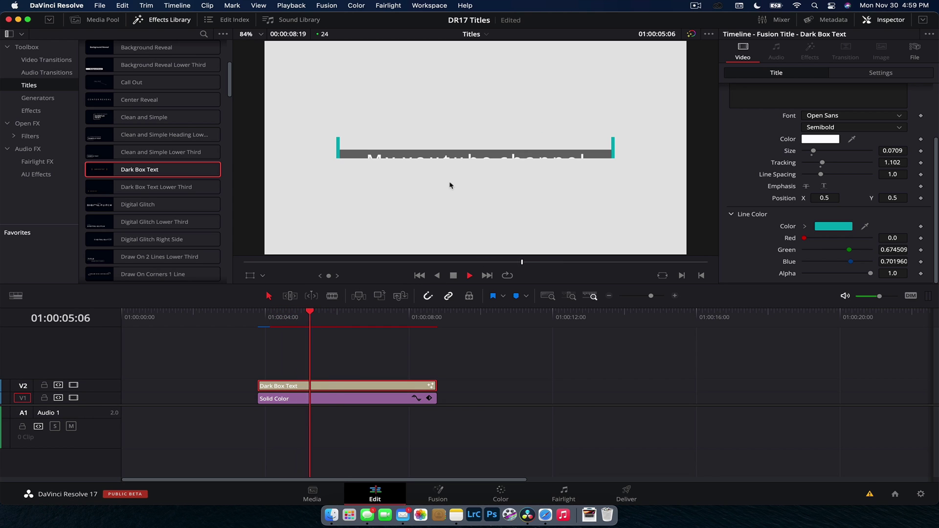
key(space)
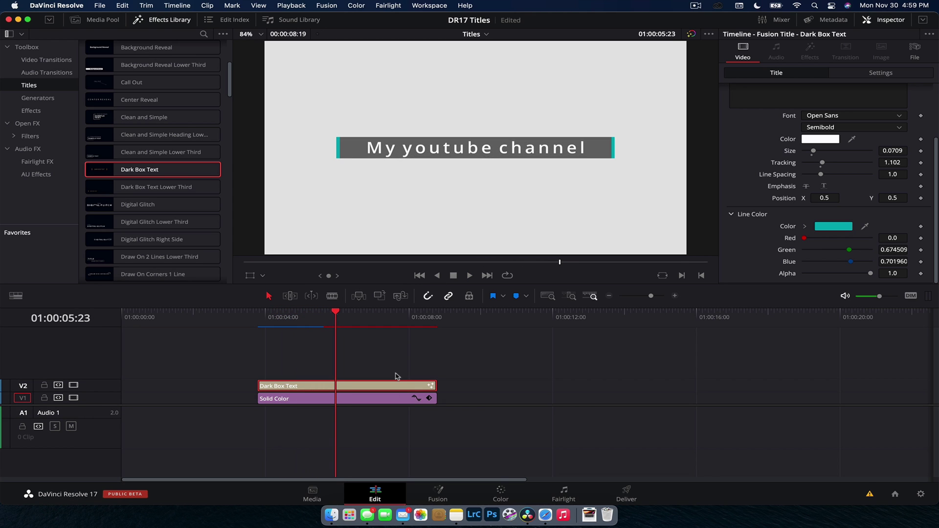
mouse_move(128, 189)
key(Delete)
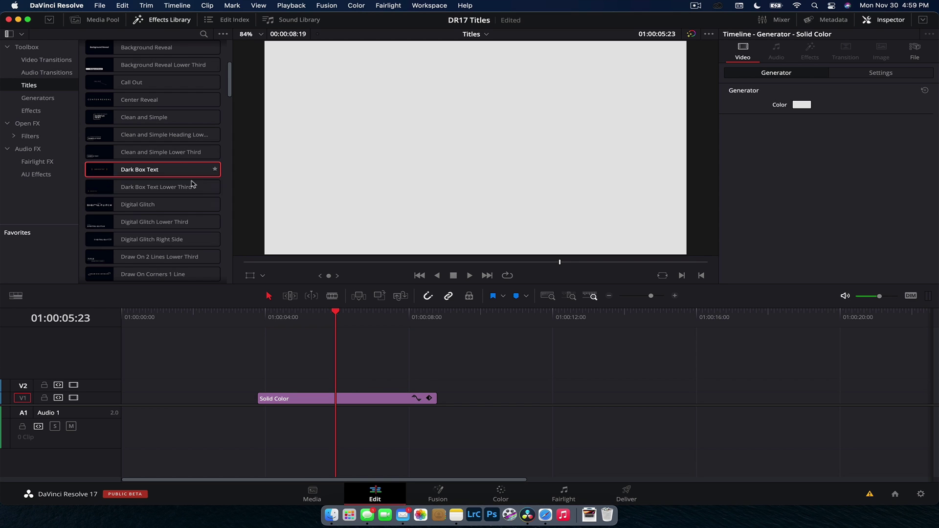
- Add the Digital Glitch title above the Solid Color clip and play it
scroll(192, 184, down, 3)
mouse_move(115, 109)
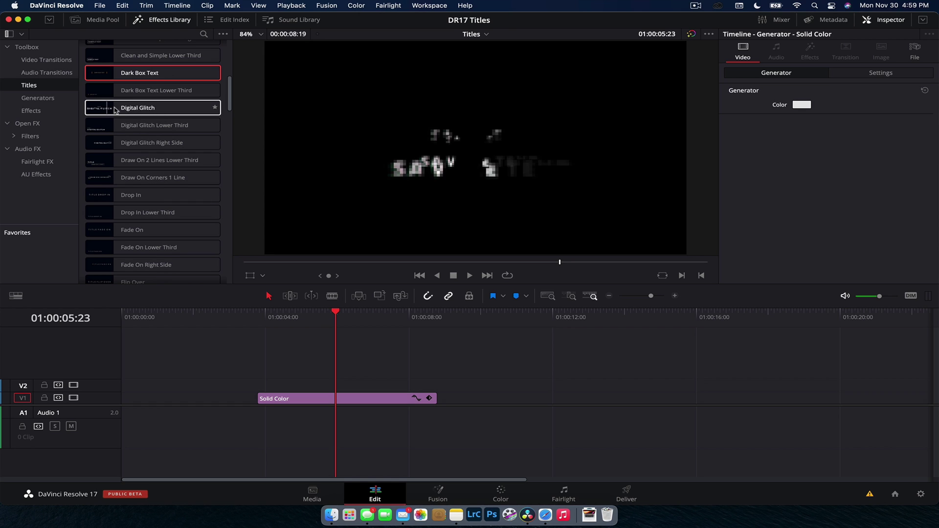
drag(115, 110, 263, 386)
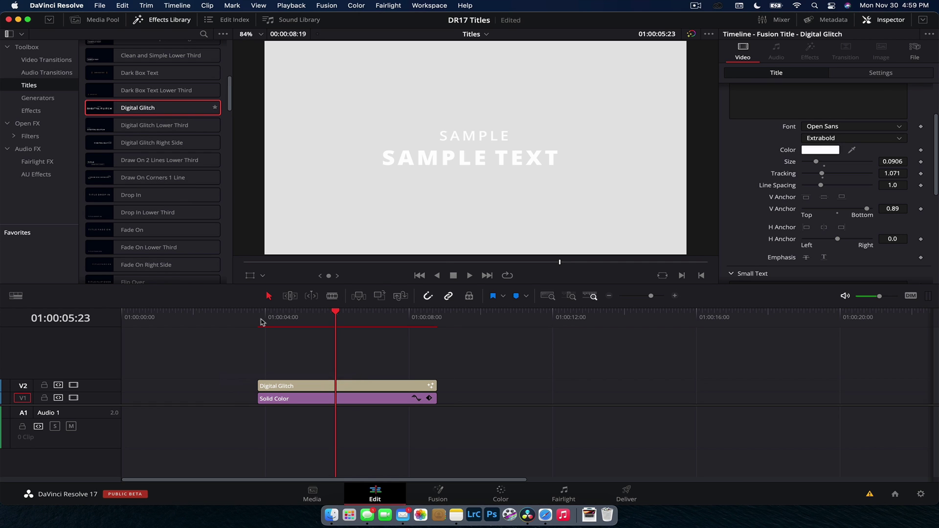
click(258, 319)
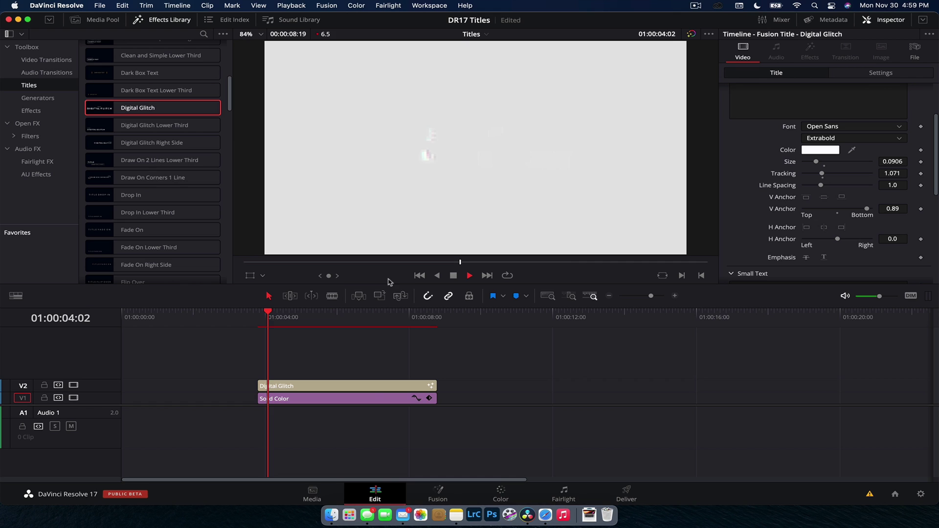
key(space)
- Delete the grey Solid Color clip and trim Digital Glitch's end, previewing it over black
click(374, 401)
key(BackSpace)
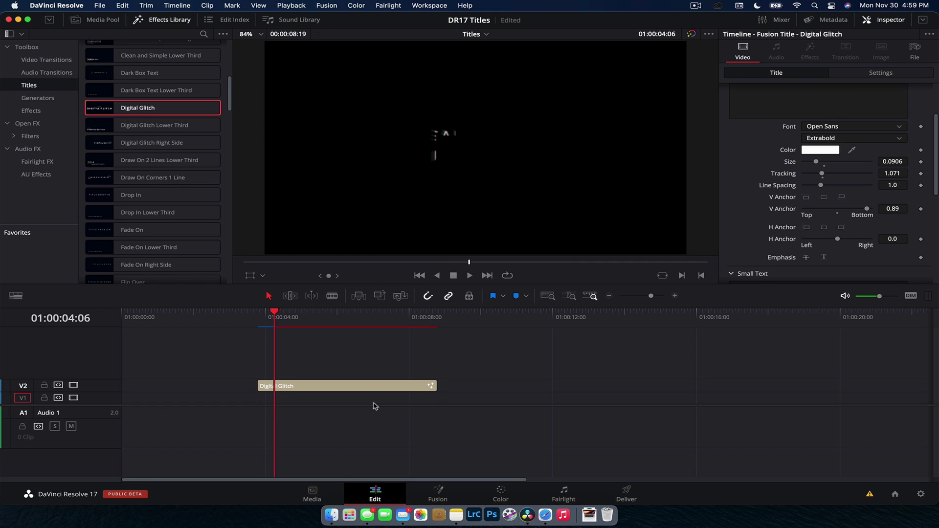
key(space)
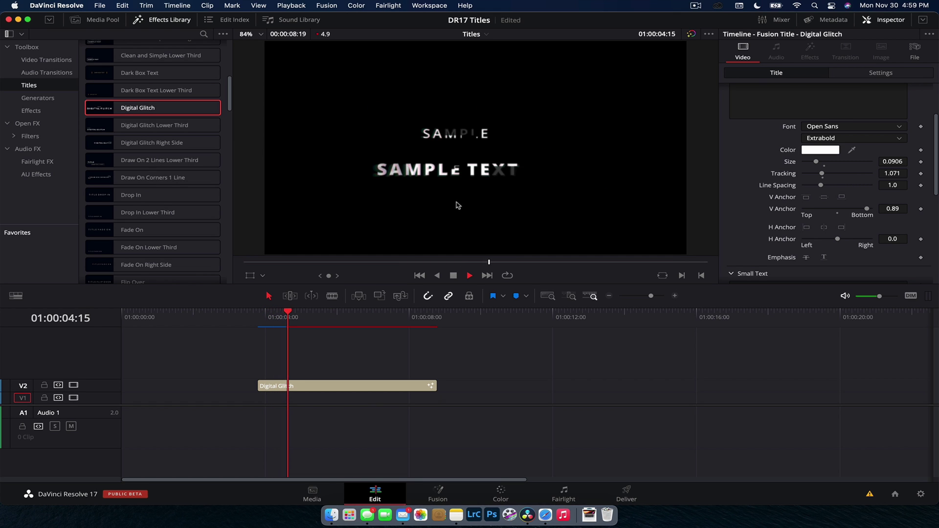
key(space)
drag(435, 385, 342, 386)
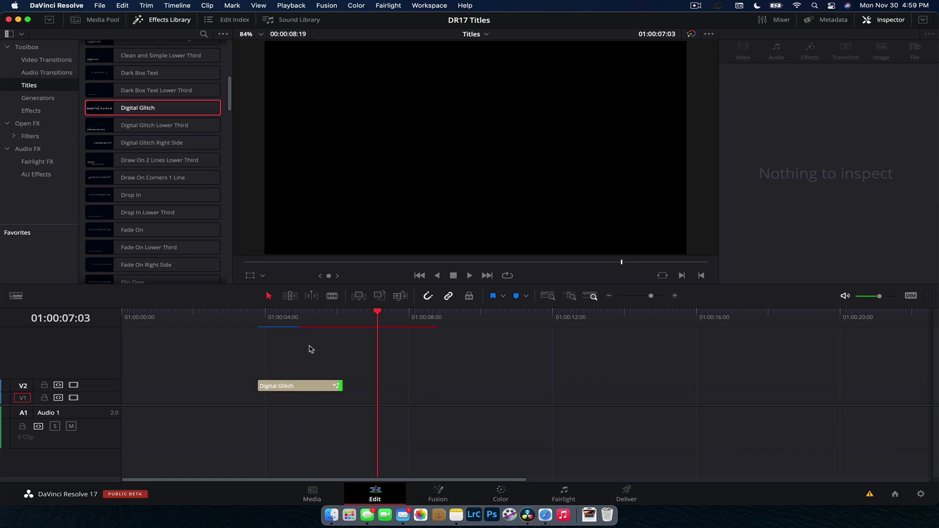
key(space)
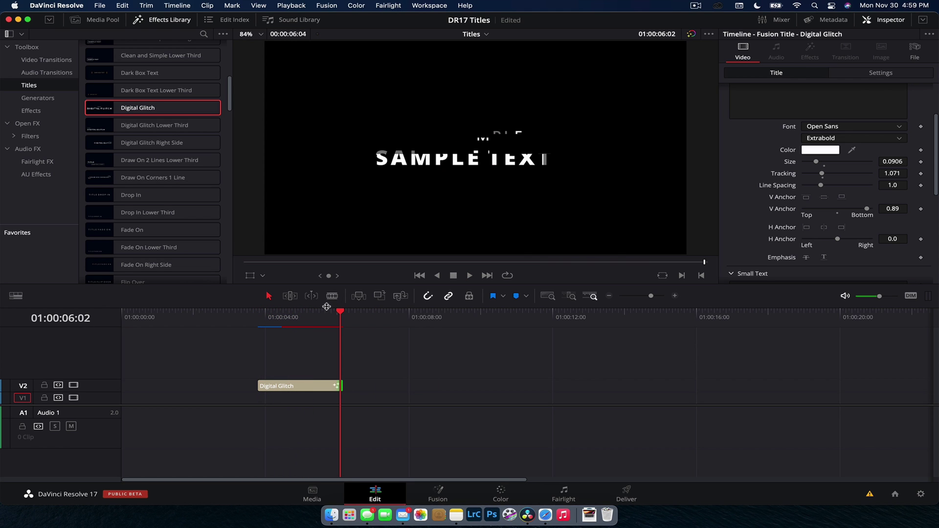
drag(308, 319, 306, 319)
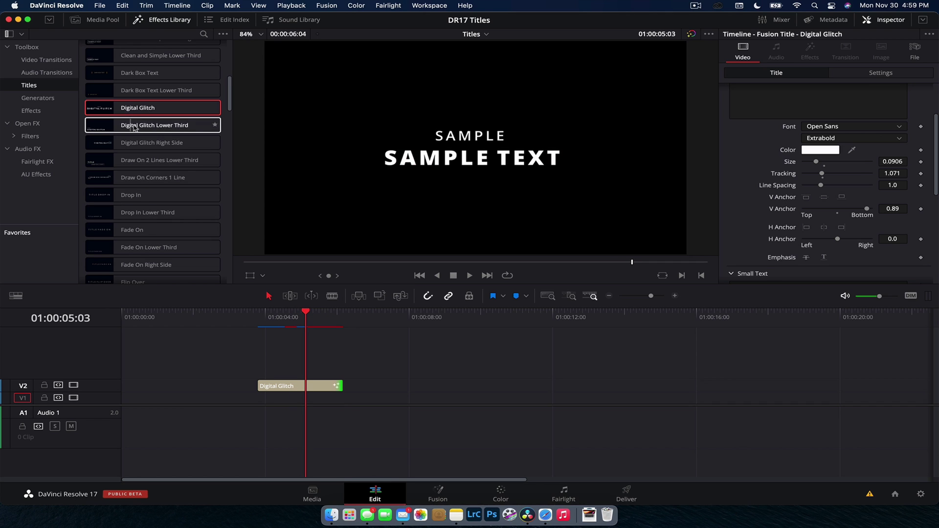
- Delete Digital Glitch and place Draw On 2 Lines Lower Third on V1
drag(371, 360, 234, 463)
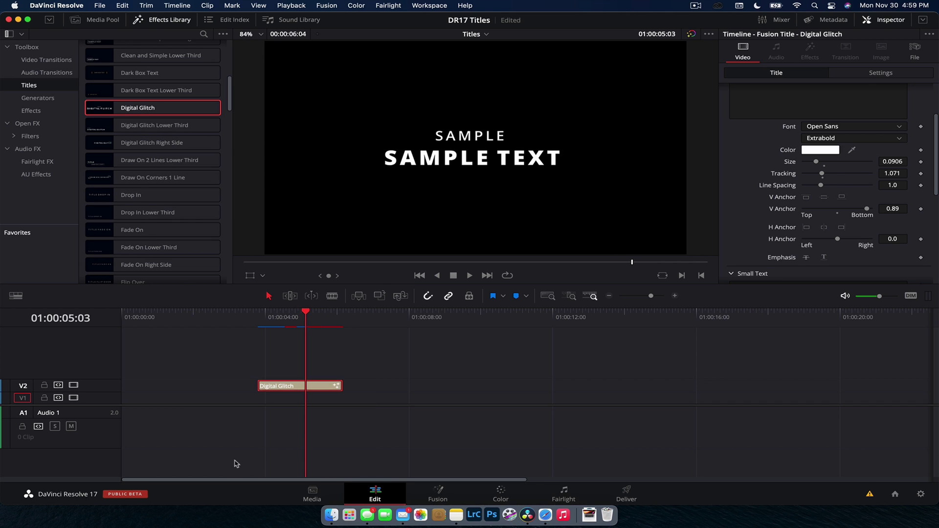
key(Delete)
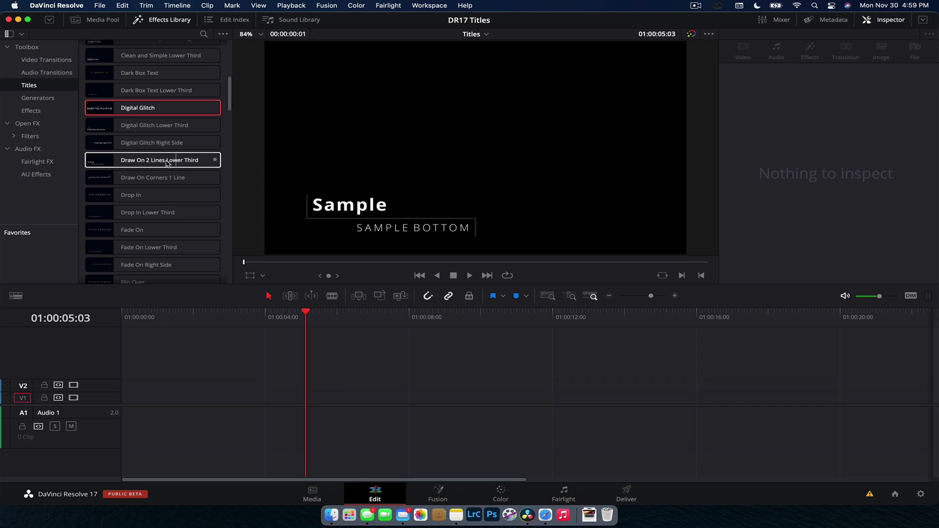
mouse_move(162, 162)
mouse_down()
mouse_move(253, 416)
mouse_move(289, 411)
mouse_up()
drag(297, 323, 355, 322)
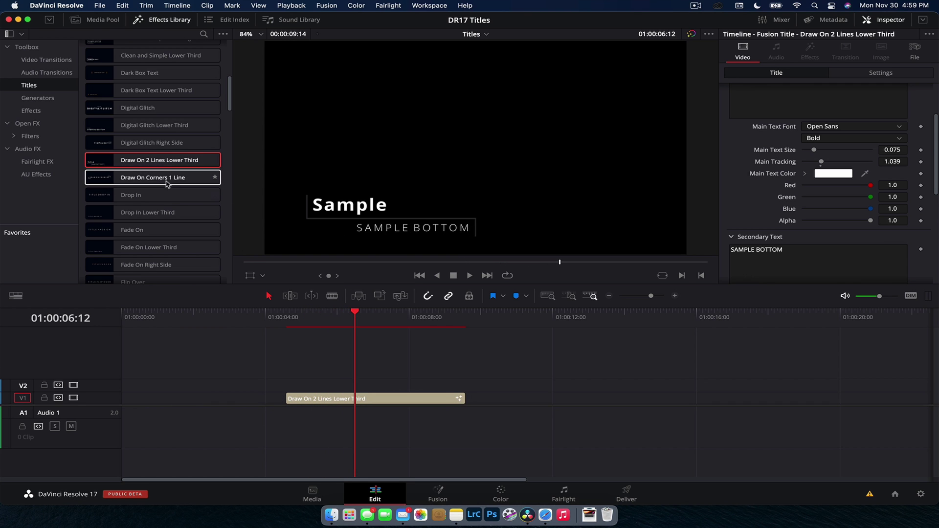
- Add Draw On Corners 1 Line, play it, then delete both title clips
mouse_move(162, 177)
mouse_down()
mouse_move(555, 303)
mouse_move(505, 399)
mouse_up()
click(518, 326)
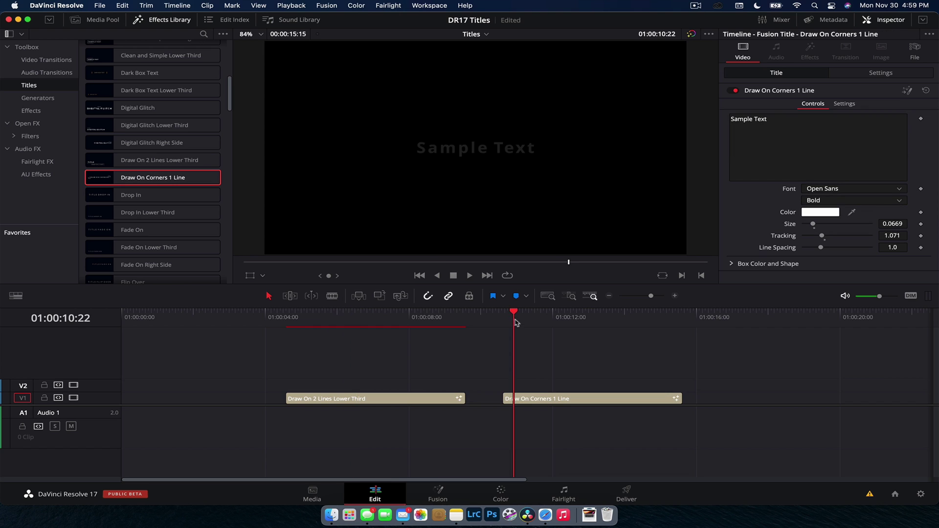
key(space)
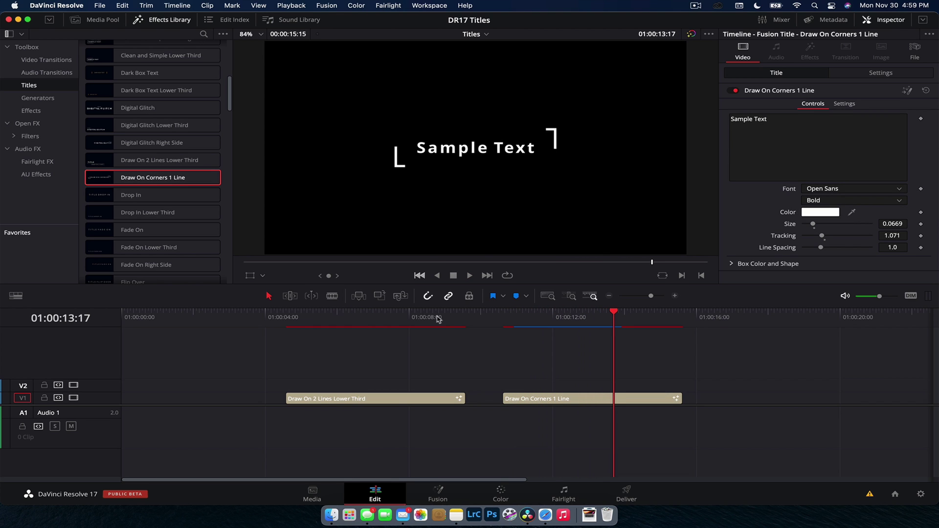
drag(594, 373, 401, 431)
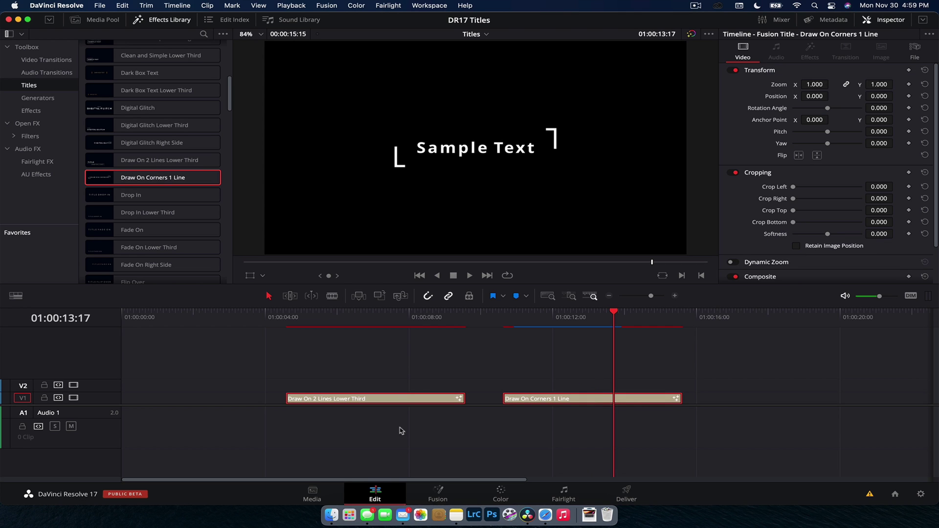
key(Delete)
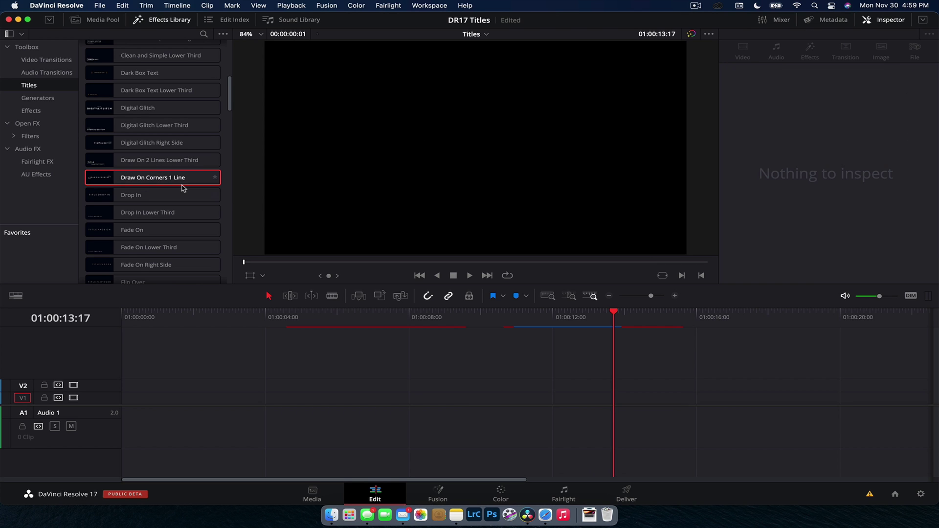
- Place Digital Glitch Right Side on V1 and open it on the Fusion page
drag(118, 150, 503, 352)
click(521, 321)
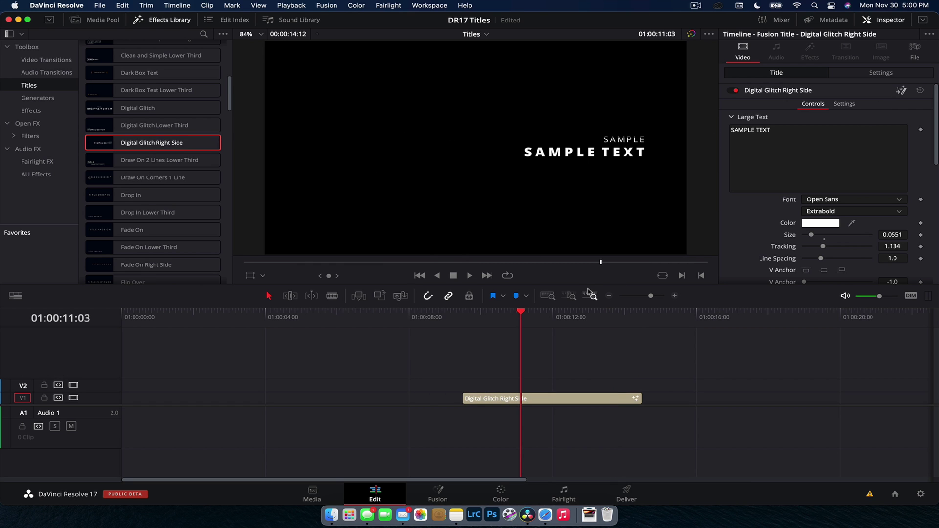
key(shift+5)
- Expand the DigitalGlitchRightSide group node and browse its node tree
click(176, 333)
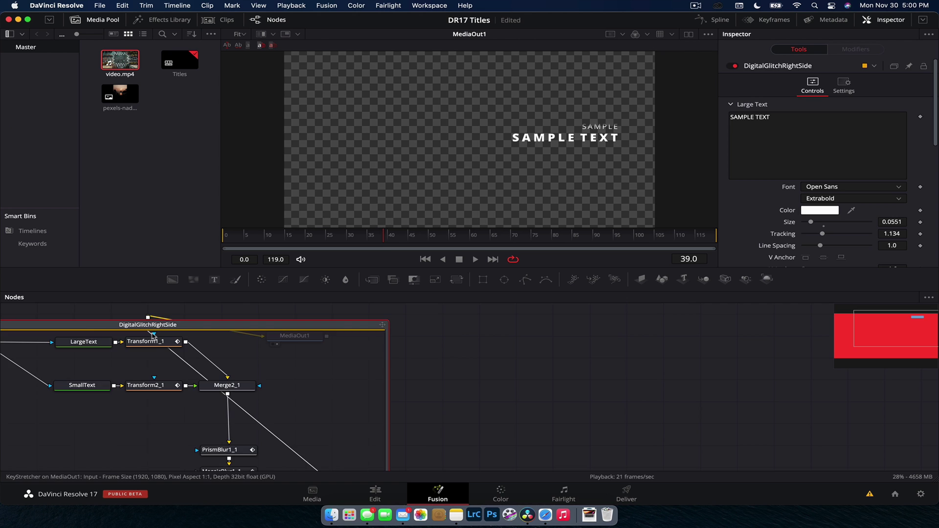
scroll(374, 357, down, 5)
scroll(374, 357, left, 10)
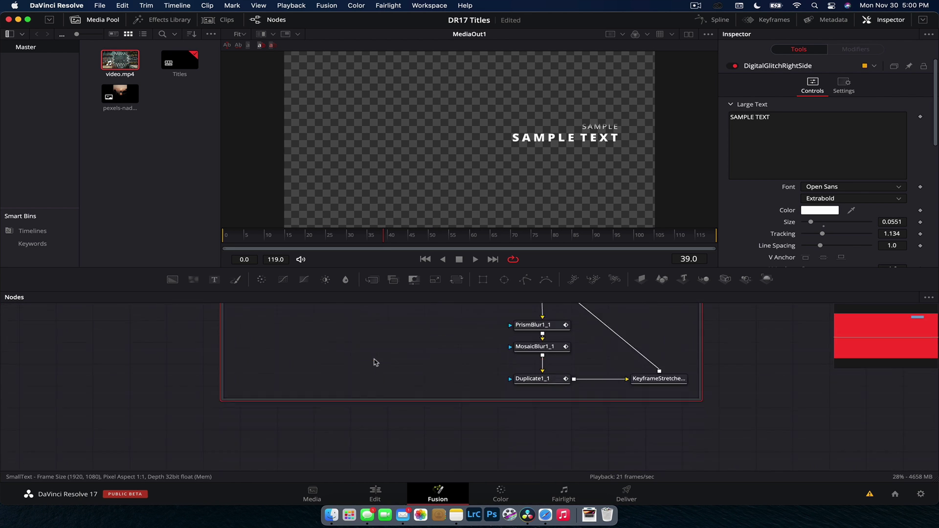
scroll(372, 365, up, 8)
scroll(373, 365, right, 2)
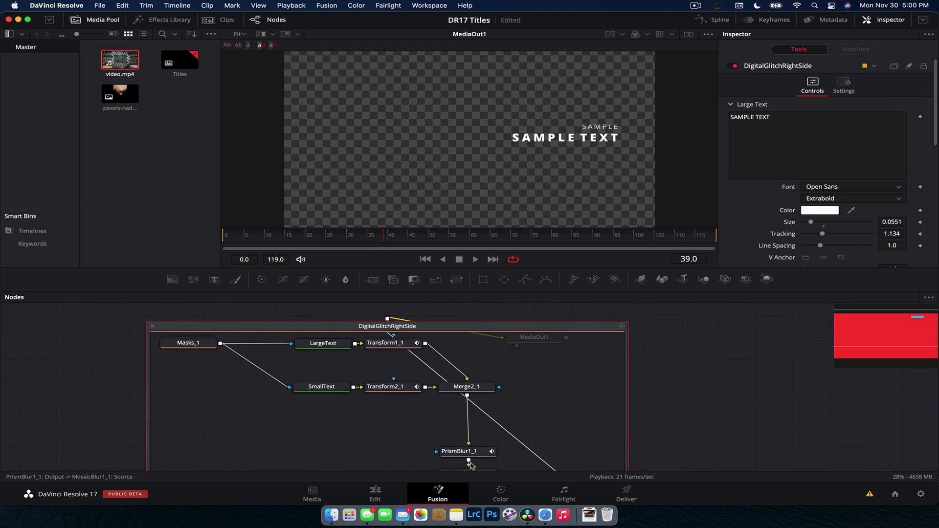
scroll(447, 453, down, 5)
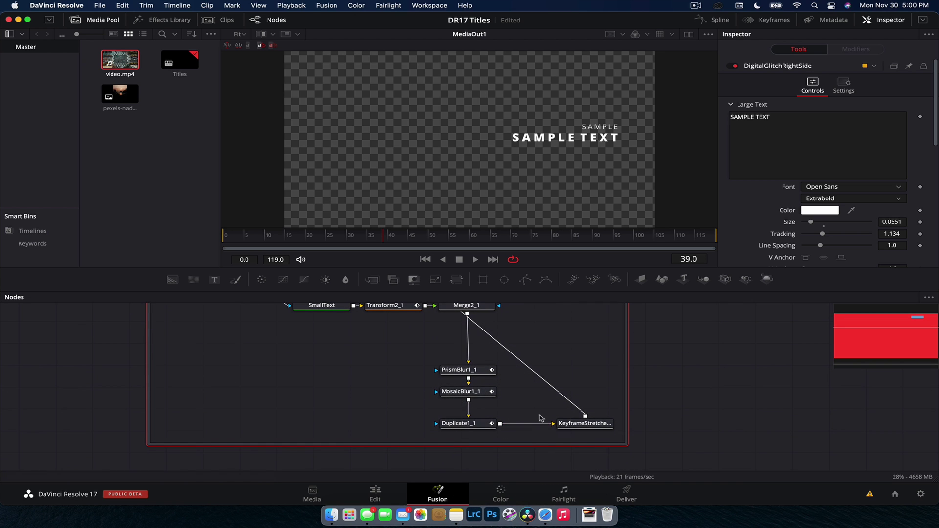
scroll(487, 409, up, 6)
scroll(488, 409, up, 2)
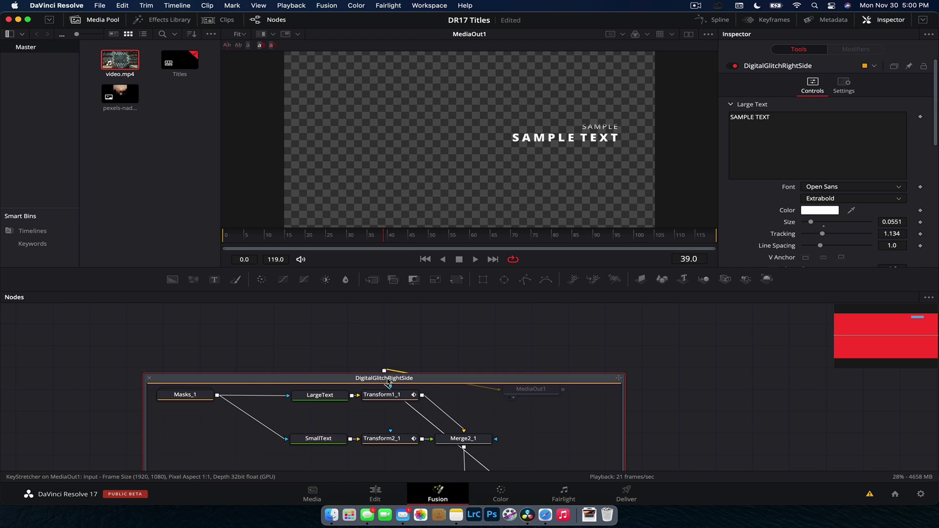
- Collapse the group back into one node and return to the Edit page
click(149, 378)
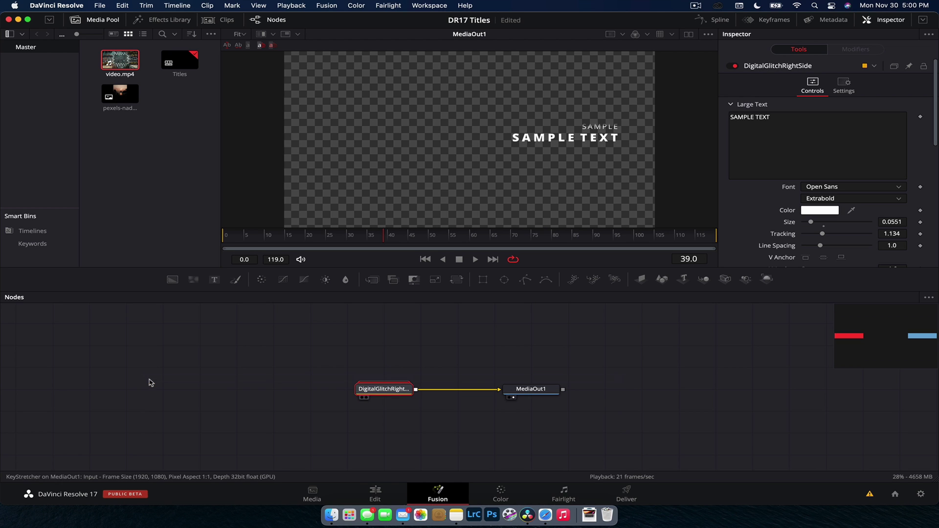
drag(375, 390, 376, 343)
click(375, 493)
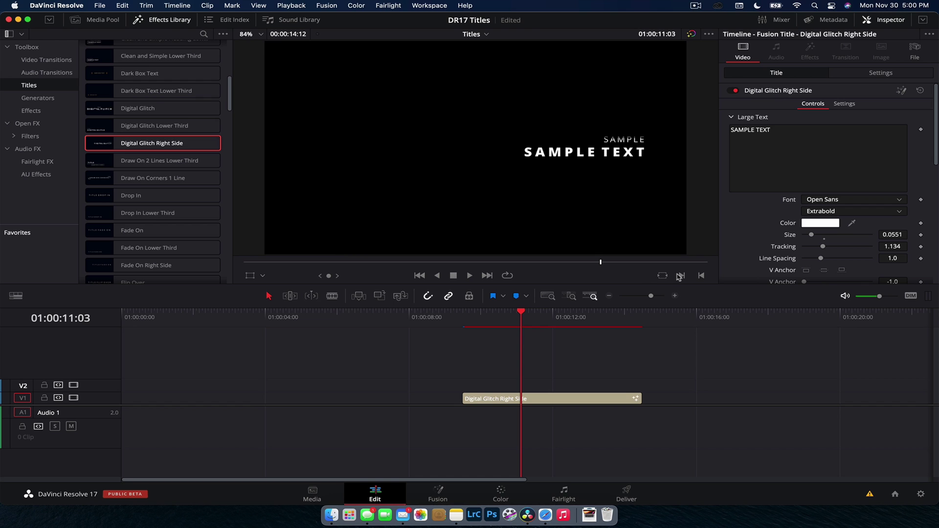
- Delete Digital Glitch Right Side, then add the Fade On title to V1 and play it
click(536, 399)
key(BackSpace)
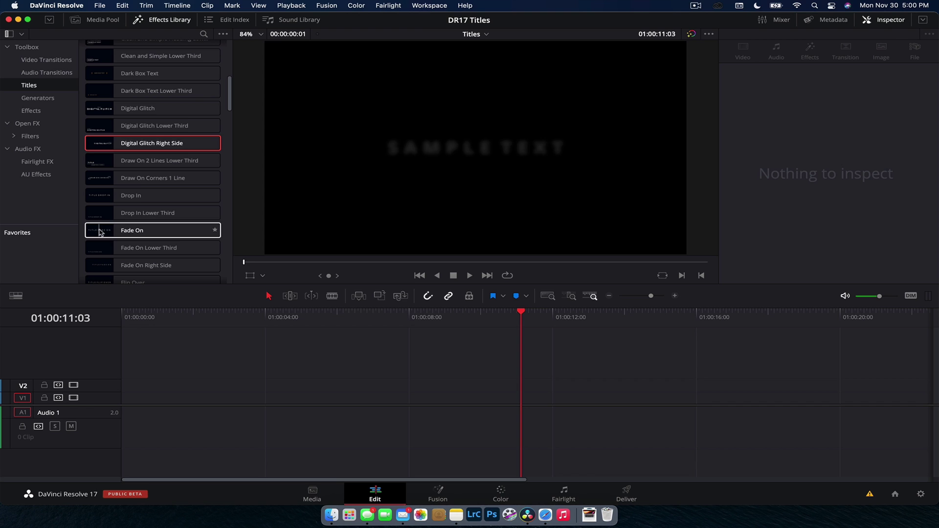
drag(99, 230, 268, 397)
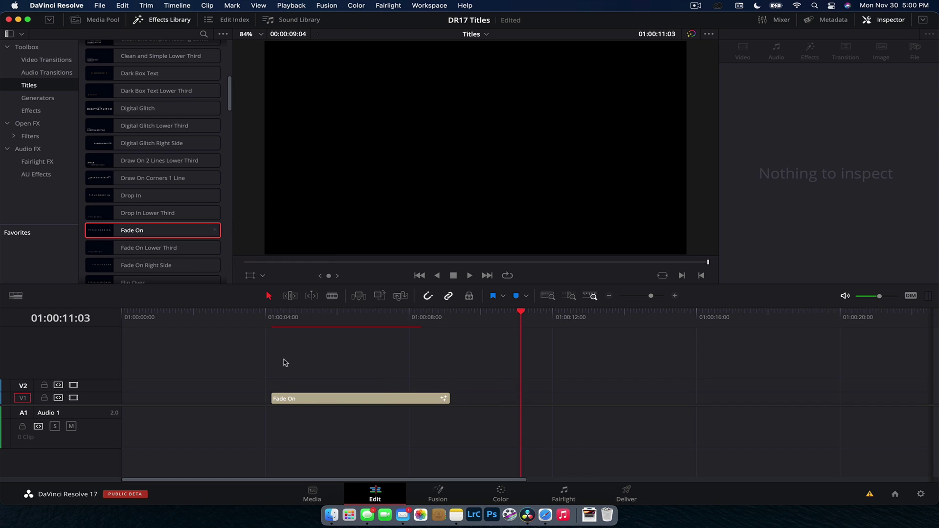
click(272, 318)
key(space)
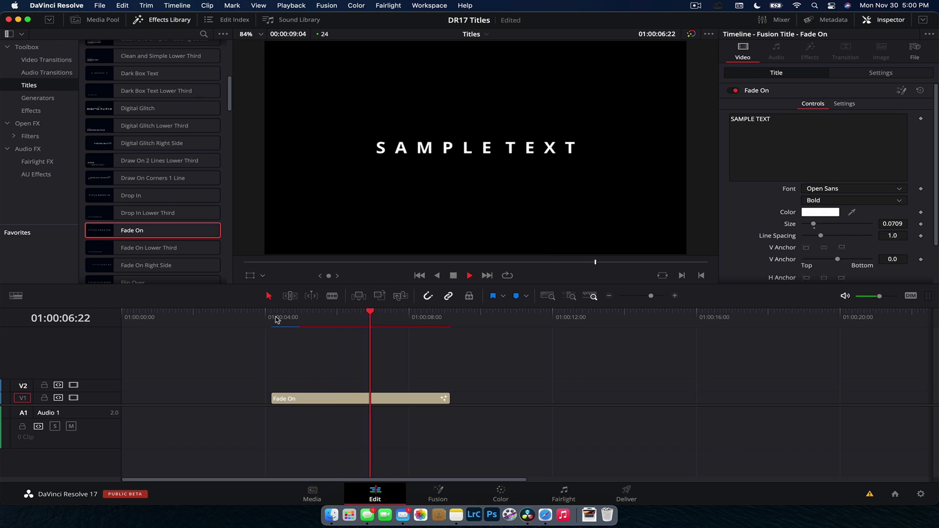
- Replay Fade On from near its start, then delete the clip
click(274, 318)
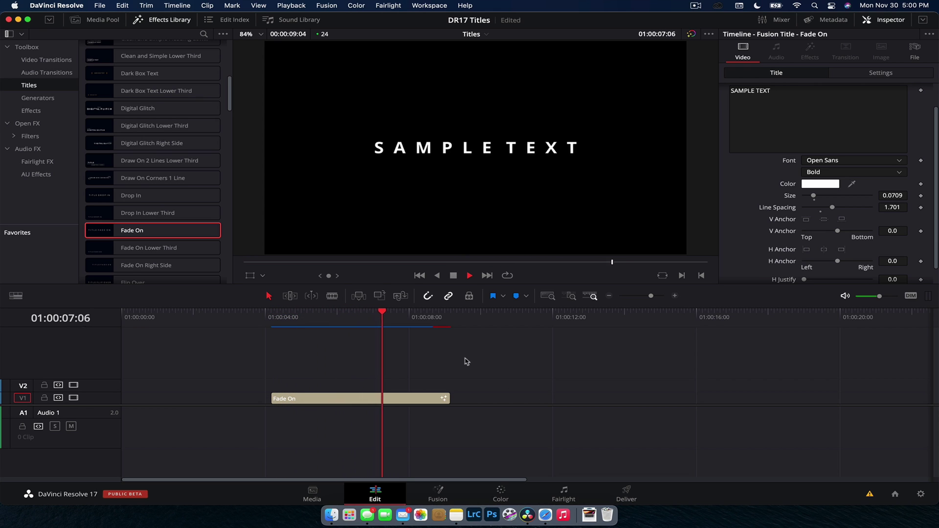
key(space)
drag(471, 360, 260, 473)
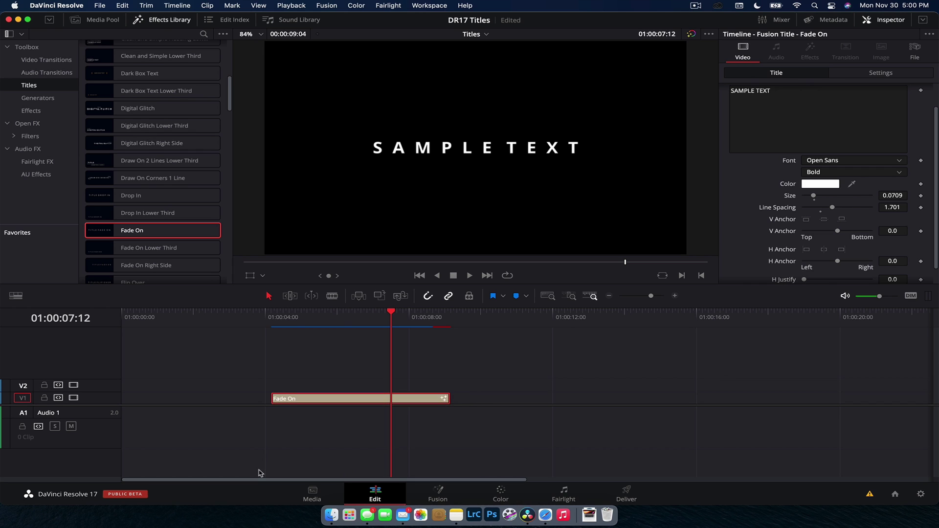
key(Delete)
scroll(163, 234, down, 2)
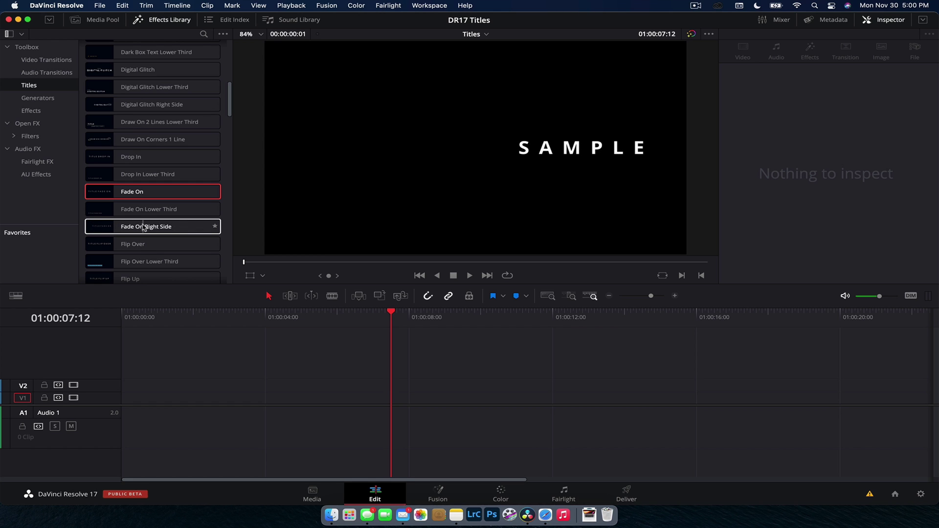
scroll(143, 227, down, 6)
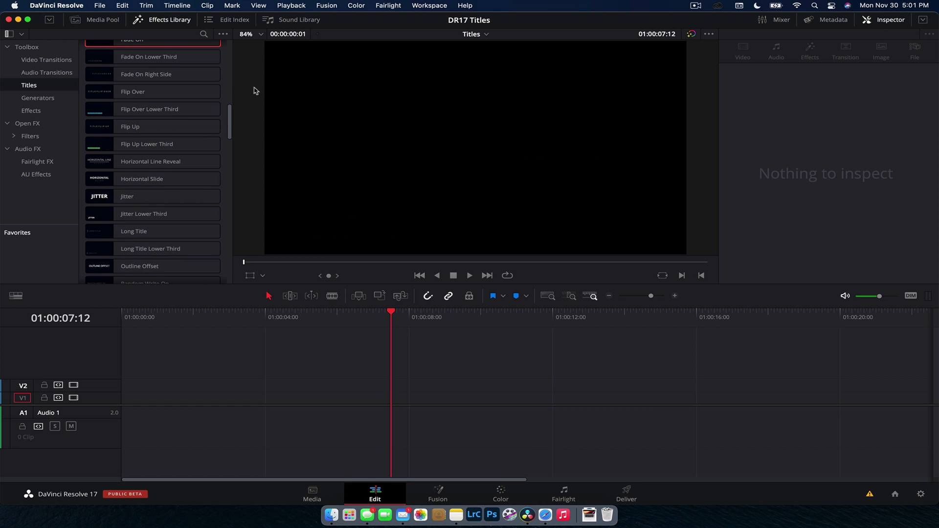
- Try the Flip Over title, undo it, and drag Flip Over Lower Third toward the timeline
drag(132, 92, 379, 398)
click(373, 318)
key(space)
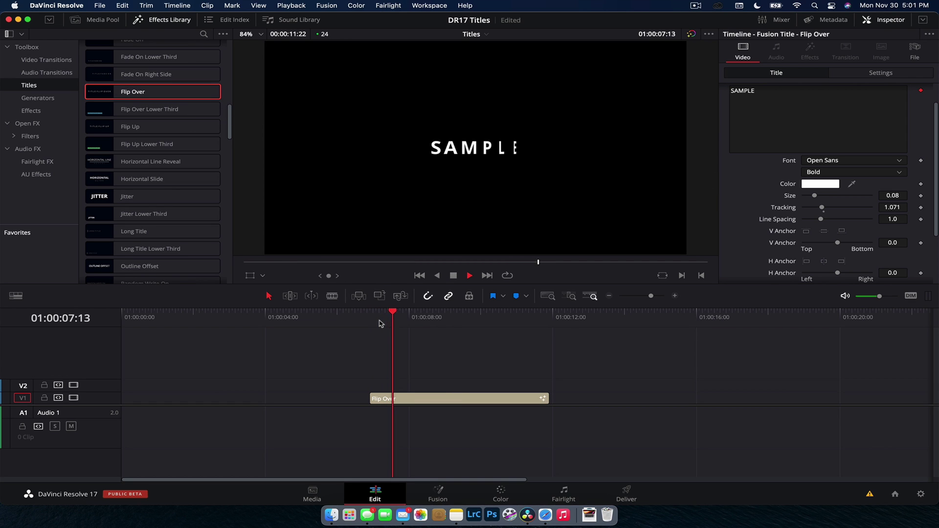
key(space)
key(super+z)
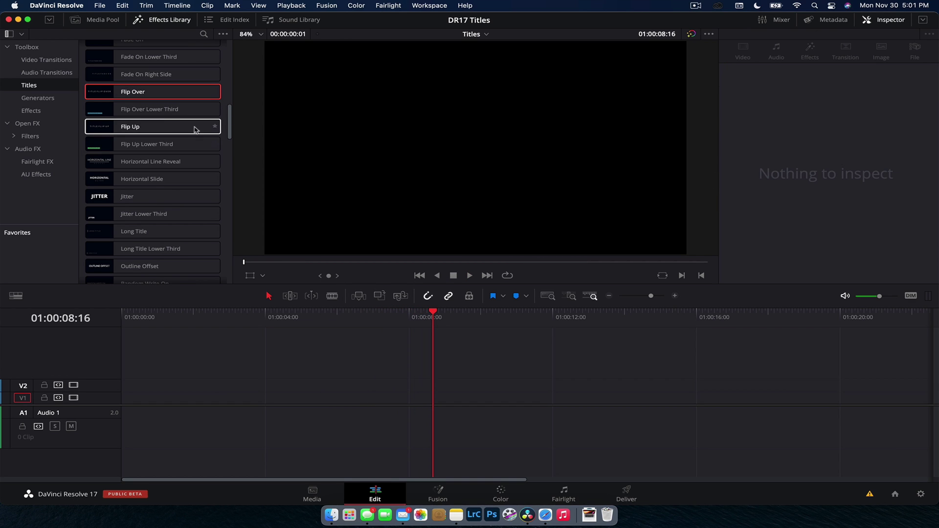
drag(200, 108, 98, 128)
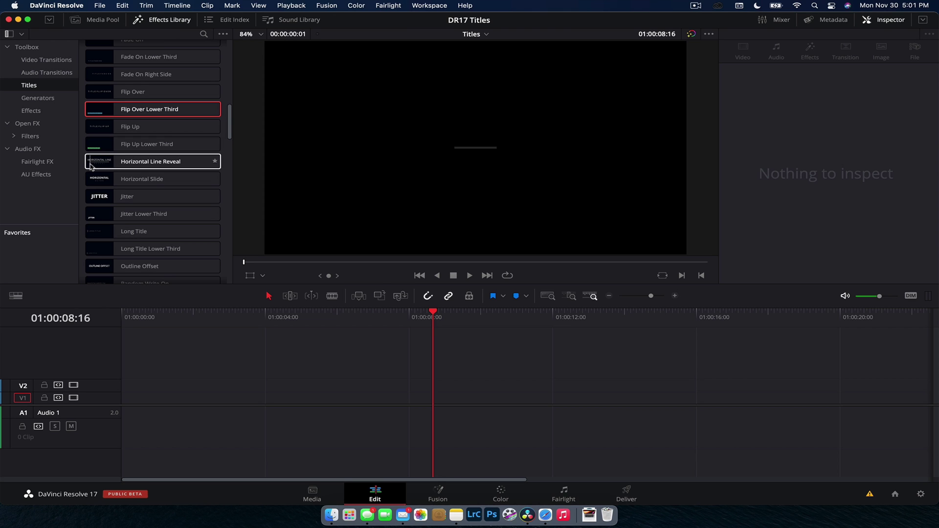
- Place, play and delete the Horizontal Line Reveal title on V1
drag(91, 166, 188, 399)
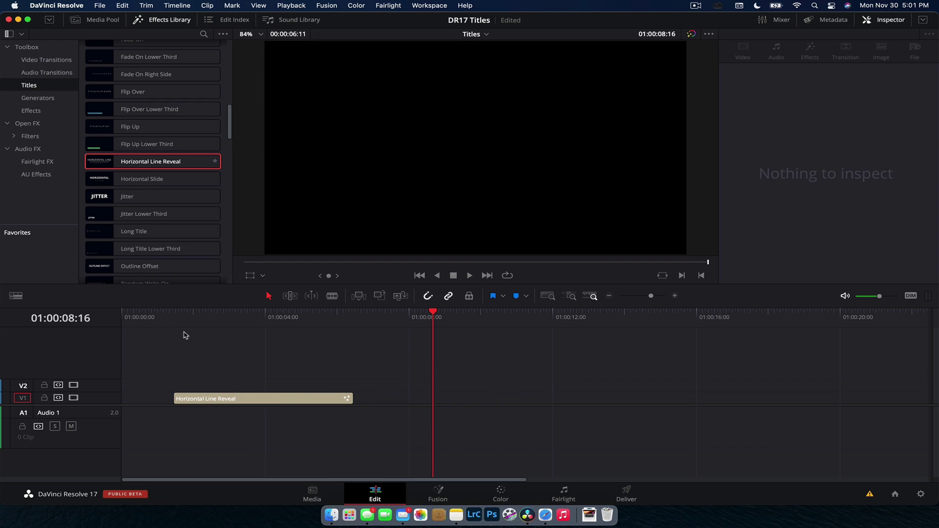
key(space)
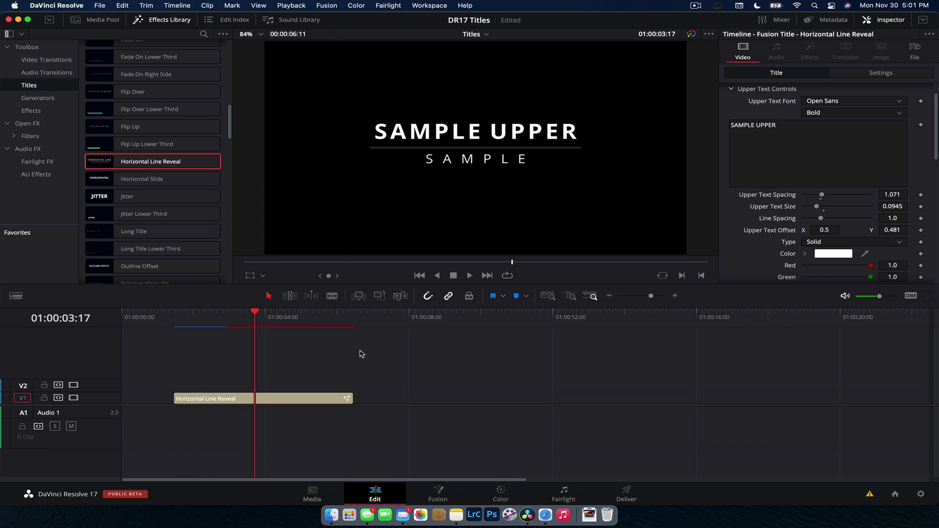
drag(411, 368, 263, 413)
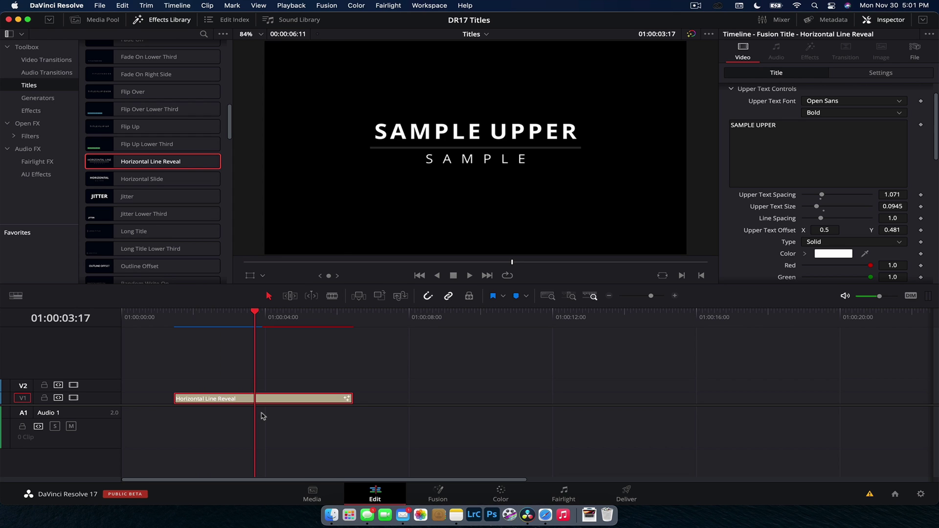
key(Delete)
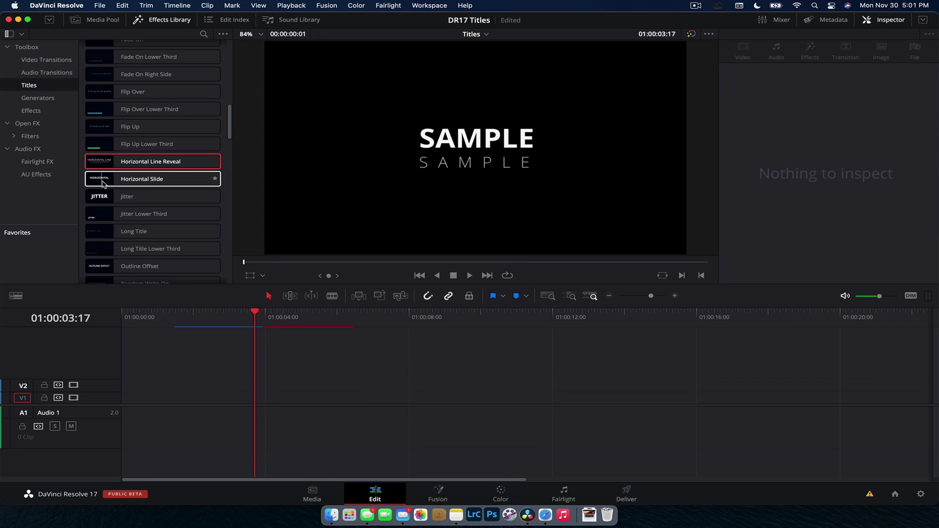
- Place Horizontal Slide on V1, play it from its start, then remove it
drag(112, 179, 214, 359)
click(209, 318)
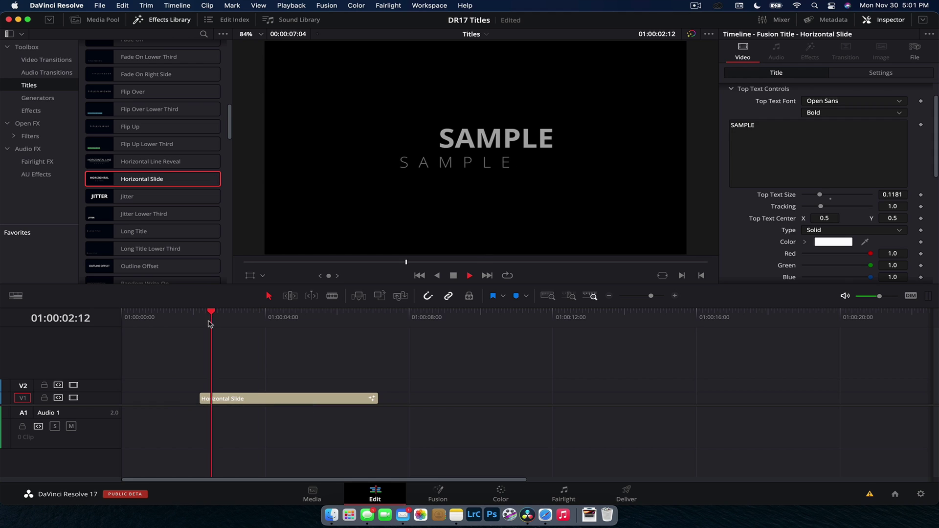
key(space)
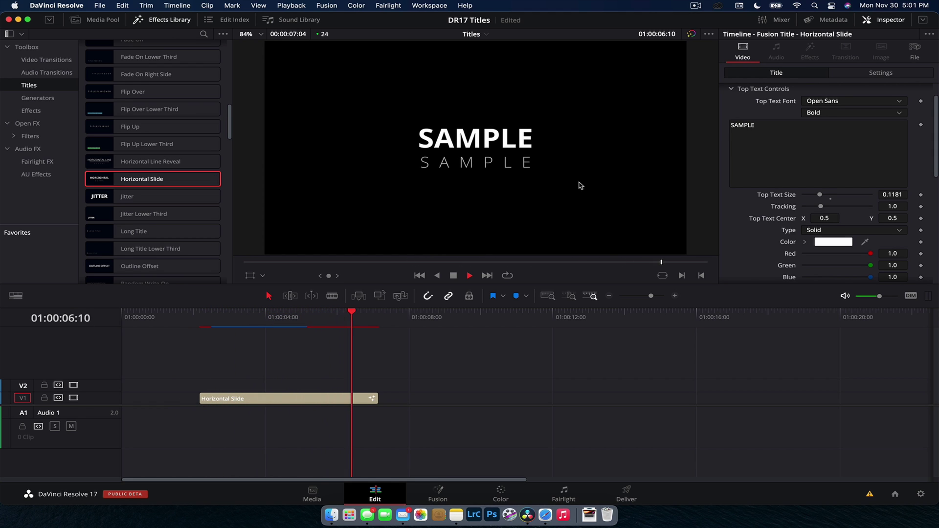
key(space)
key(BackSpace)
- Add the Jitter title to V1, change its text to CARTOON, preview it, then delete it
scroll(191, 219, down, 5)
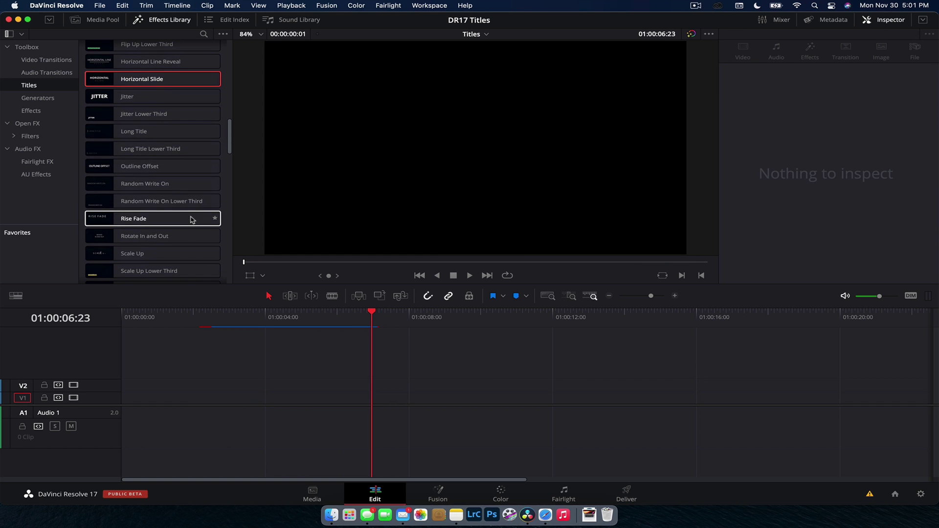
drag(98, 97, 325, 400)
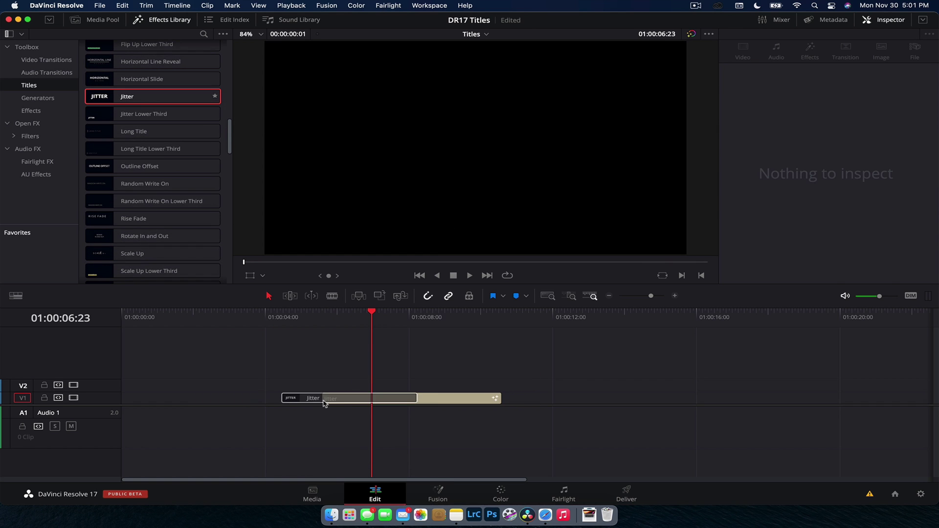
click(325, 323)
key(space)
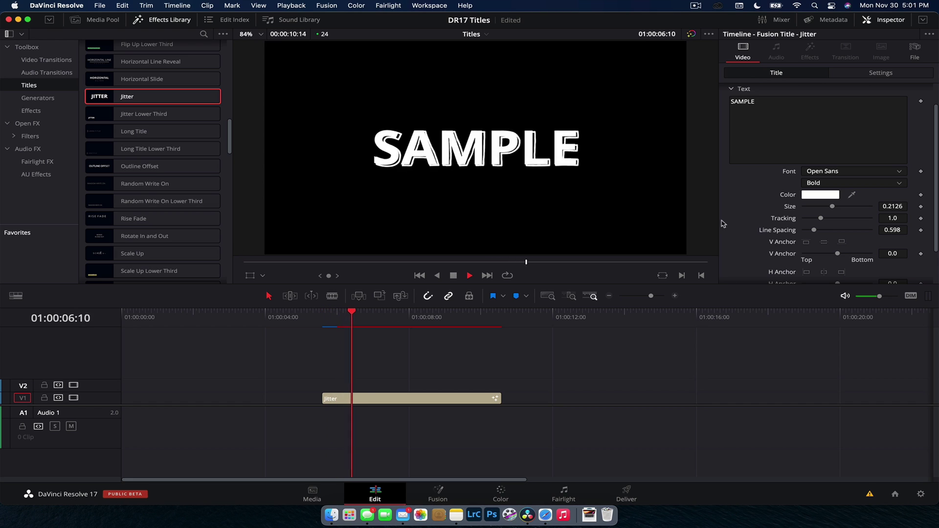
key(space)
click(797, 121)
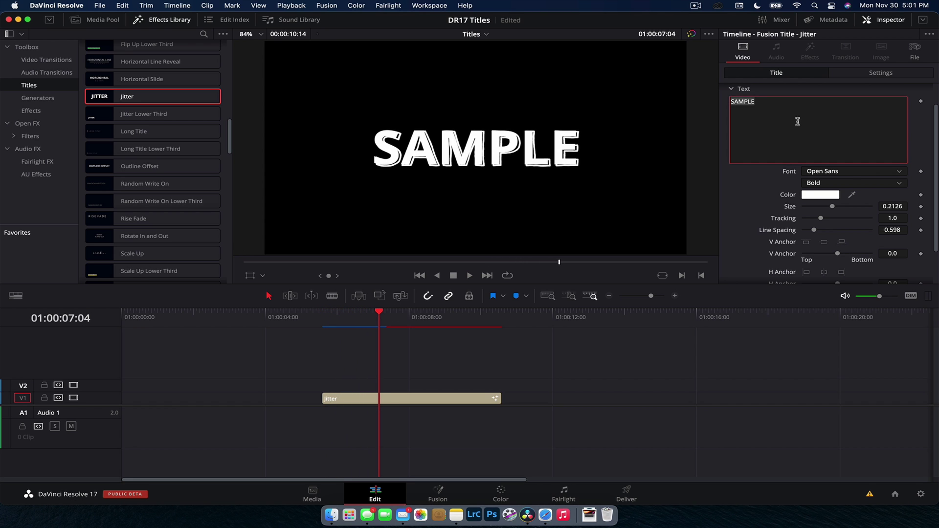
text(CARTOON)
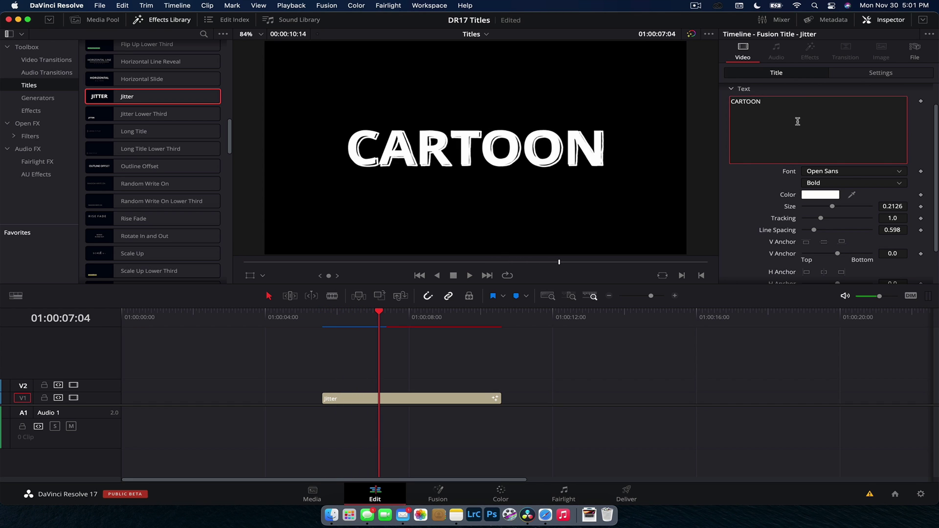
click(342, 322)
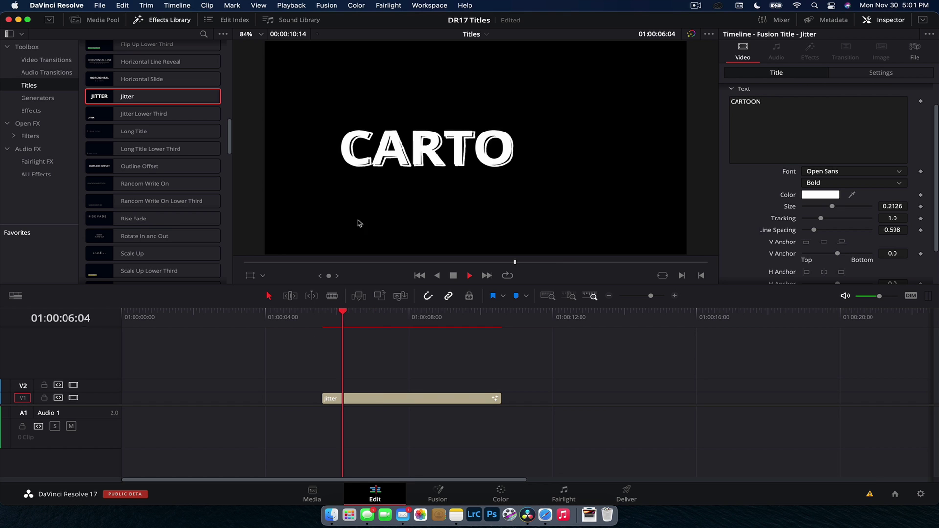
key(space)
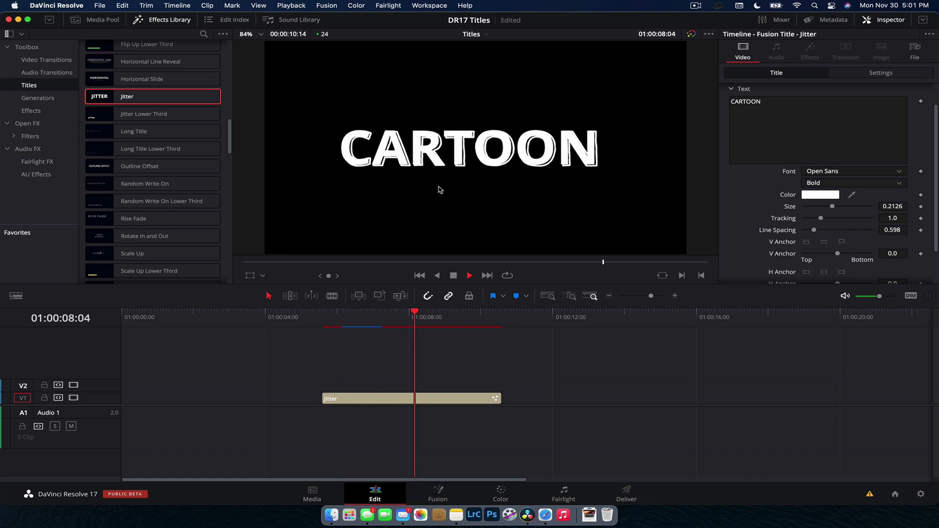
key(space)
drag(491, 373, 325, 442)
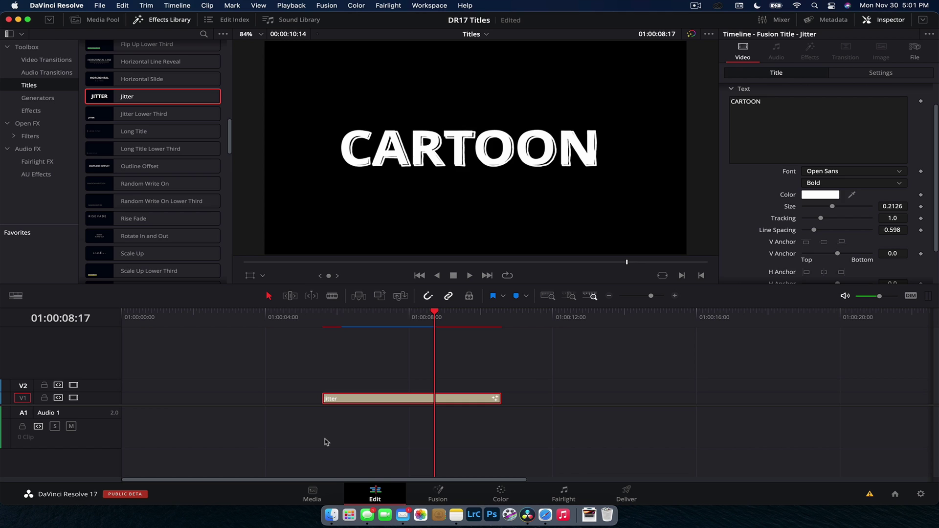
key(BackSpace)
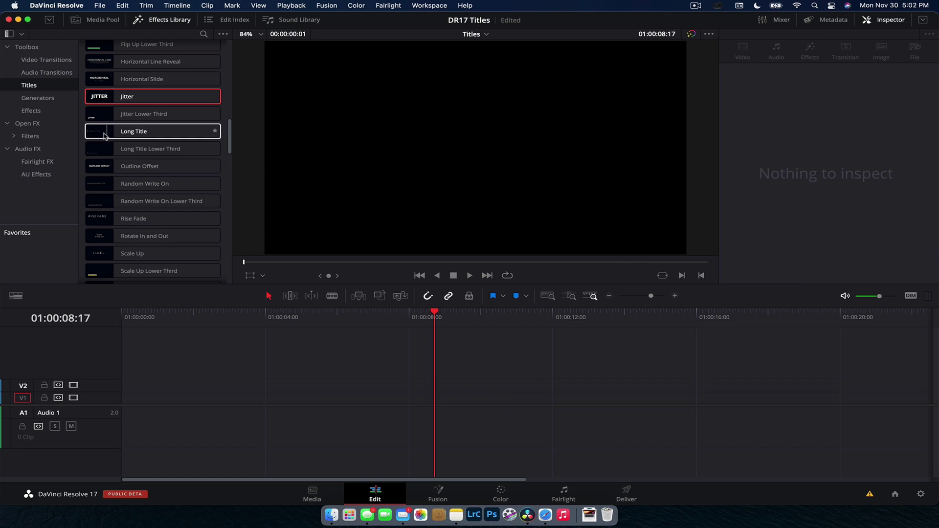
- Add the Long Title to V1, widen its tracking to 2.205, preview it, then delete it
drag(142, 131, 399, 413)
click(399, 314)
key(space)
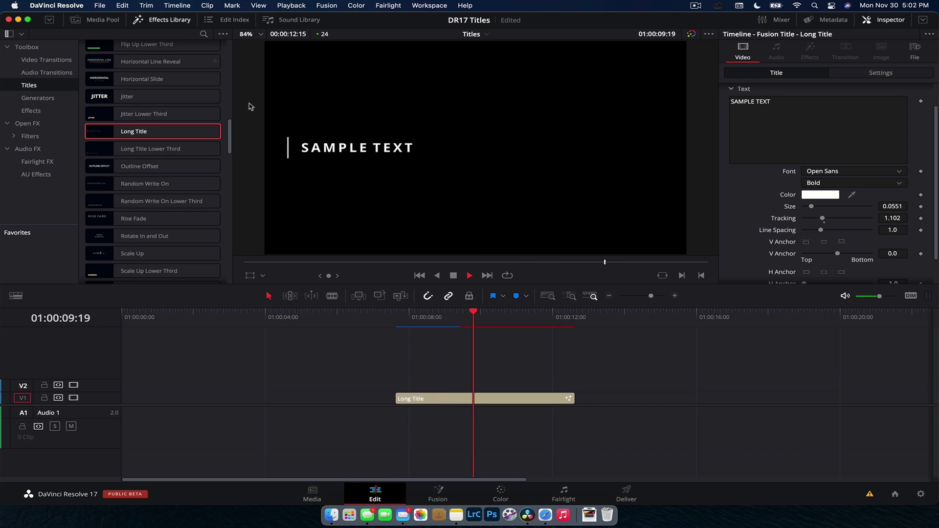
key(space)
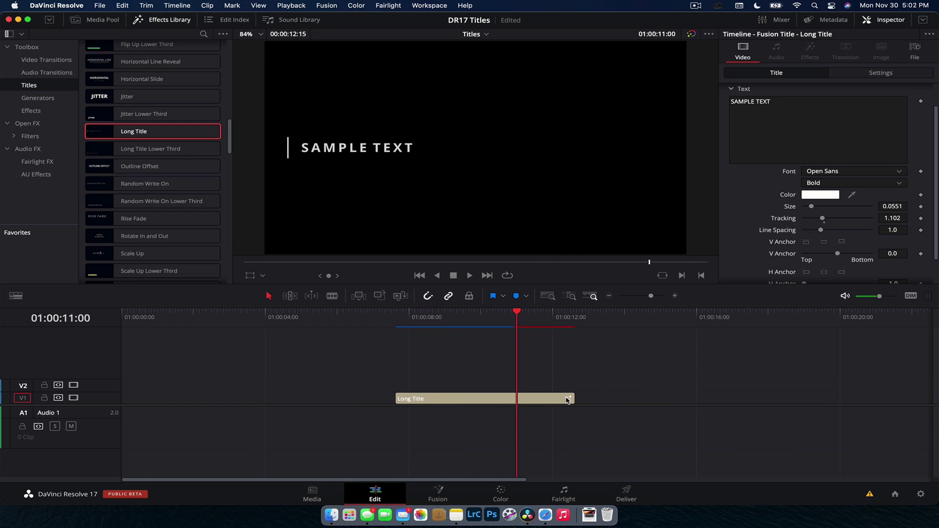
drag(825, 221, 843, 222)
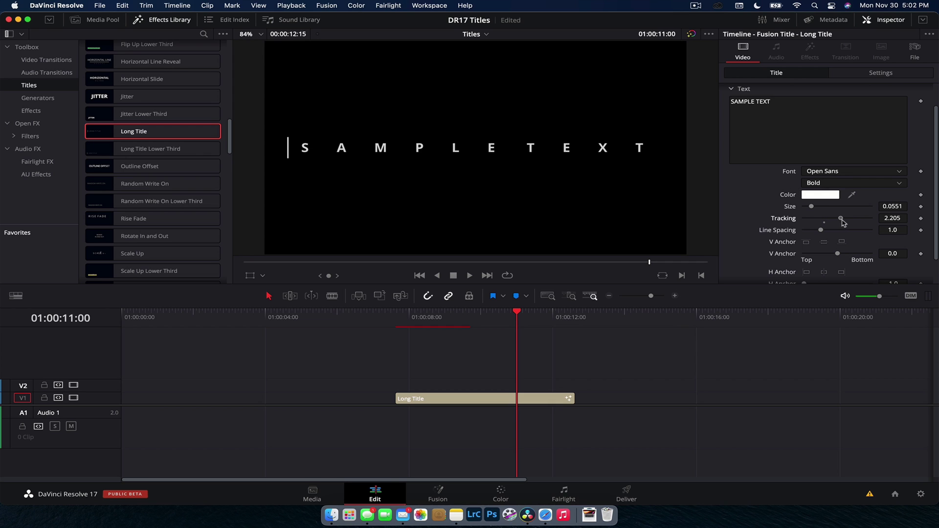
click(342, 320)
key(space)
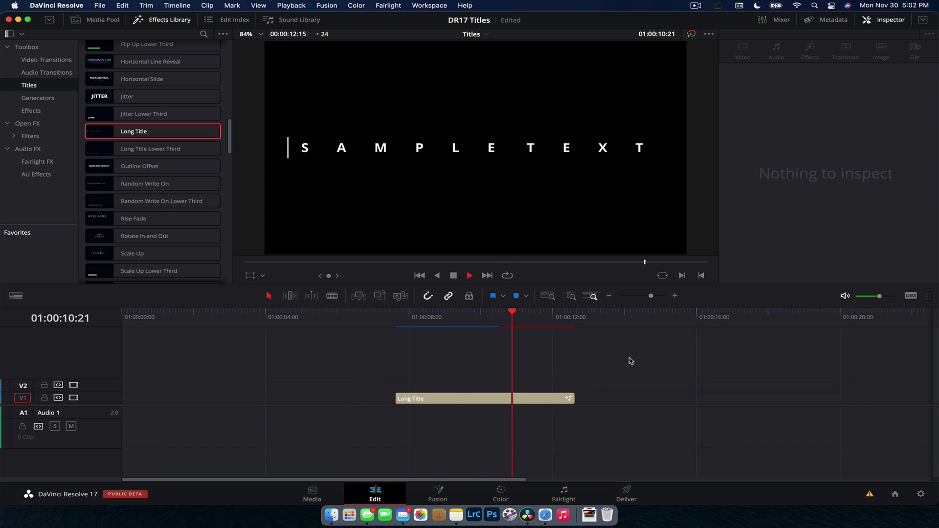
key(space)
key(BackSpace)
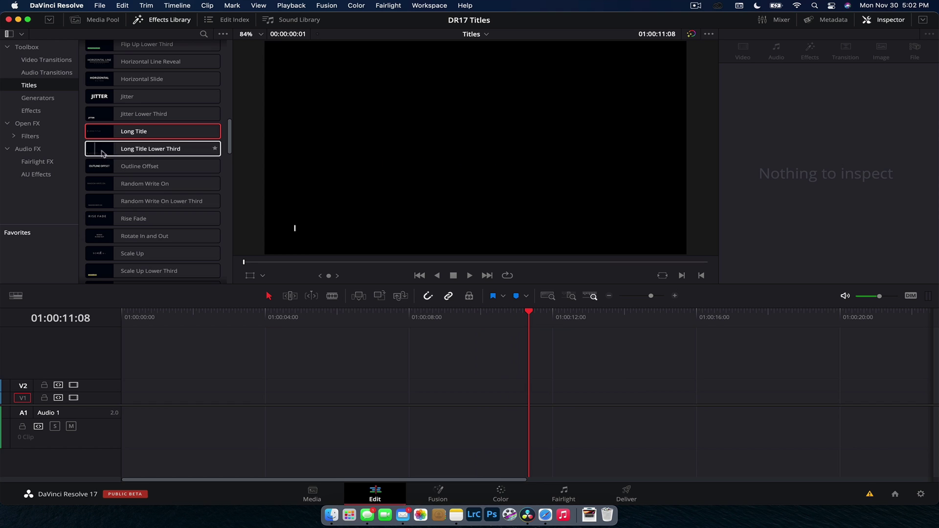
- Place the Outline Offset title on V1, play it back, then delete the clip
drag(102, 171, 343, 401)
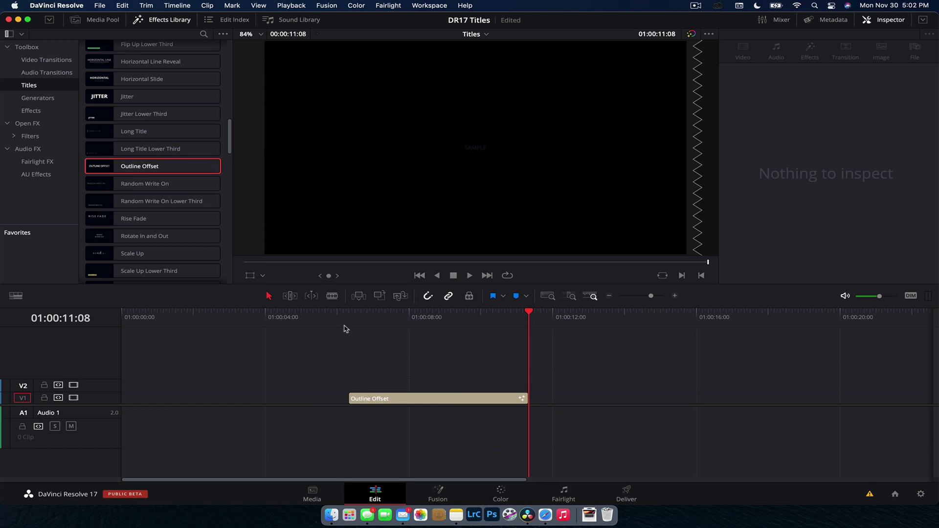
click(345, 321)
key(space)
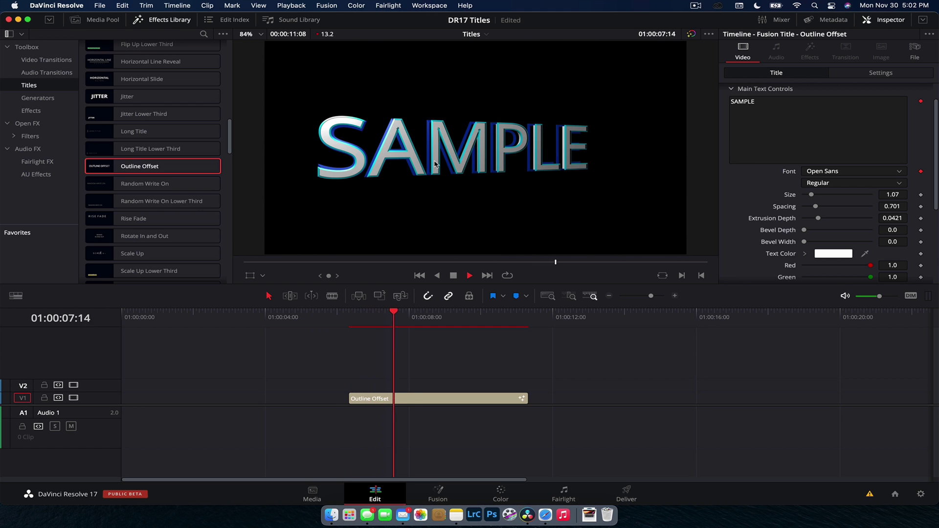
key(space)
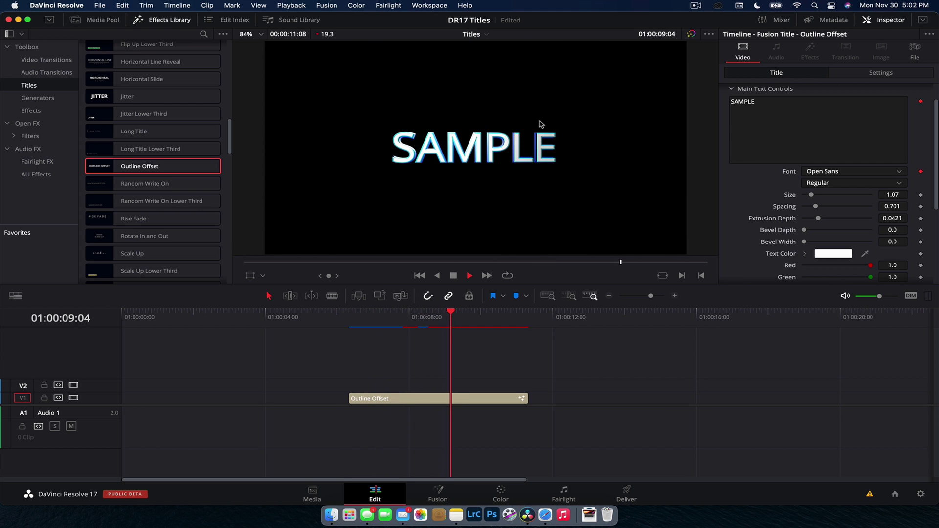
key(space)
drag(580, 385, 452, 426)
key(Delete)
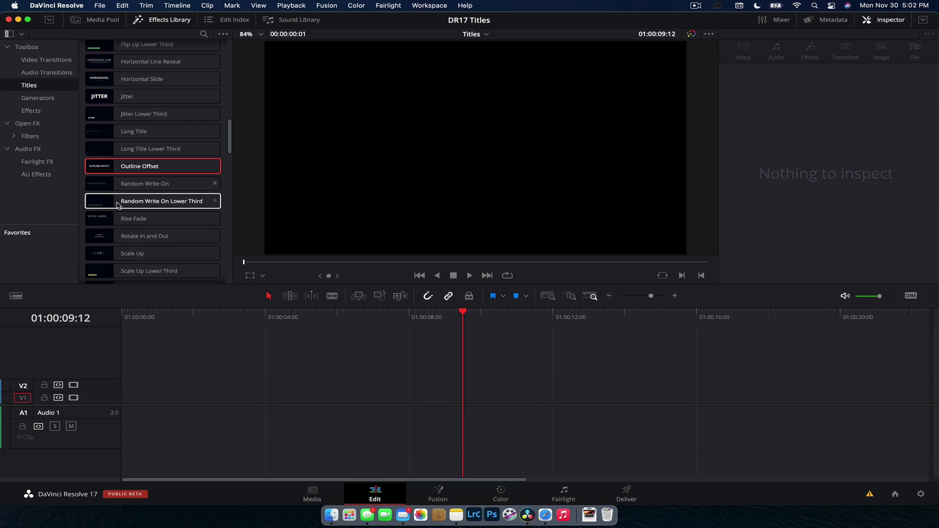
- Place the Random Write On title on V1, play it from its start, then delete it
drag(120, 183, 135, 397)
click(142, 315)
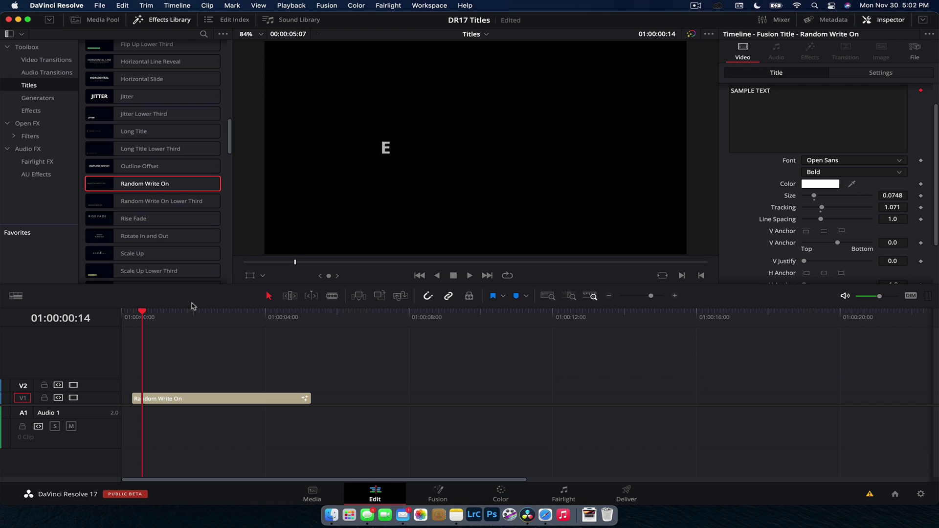
click(133, 323)
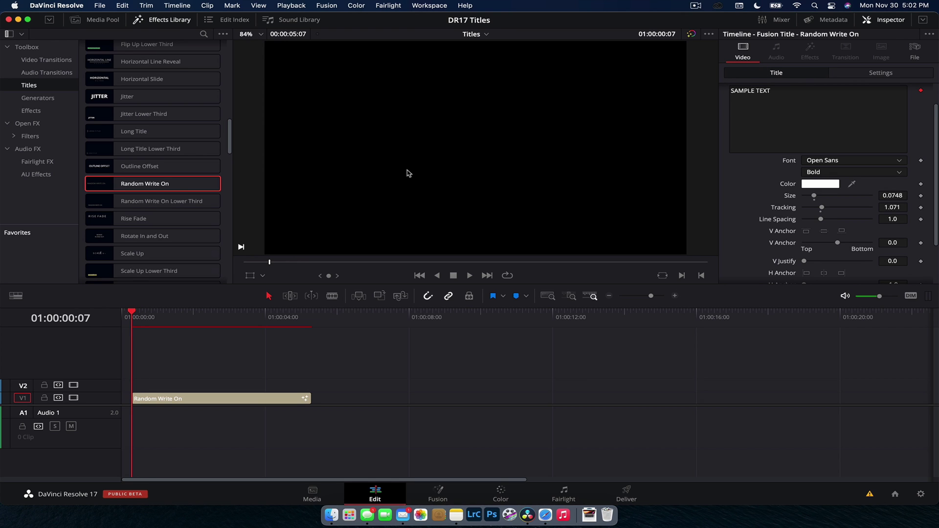
key(space)
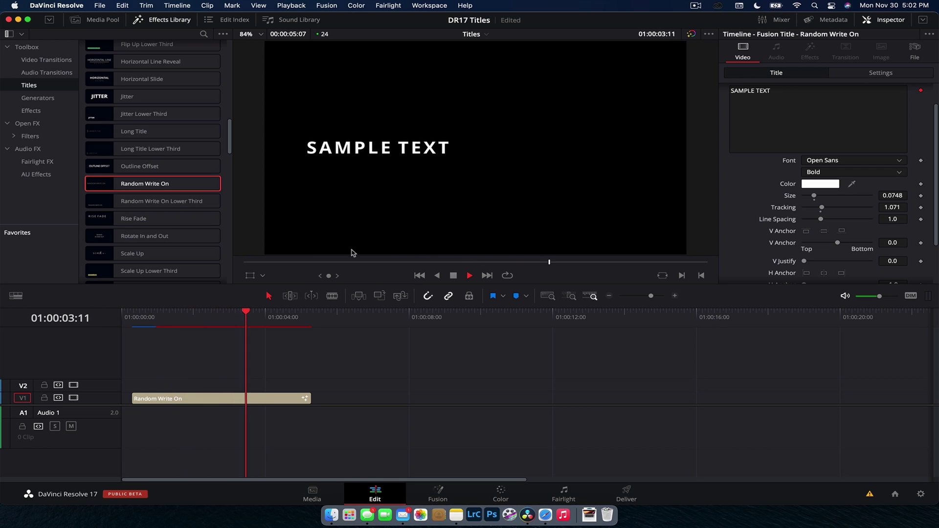
key(space)
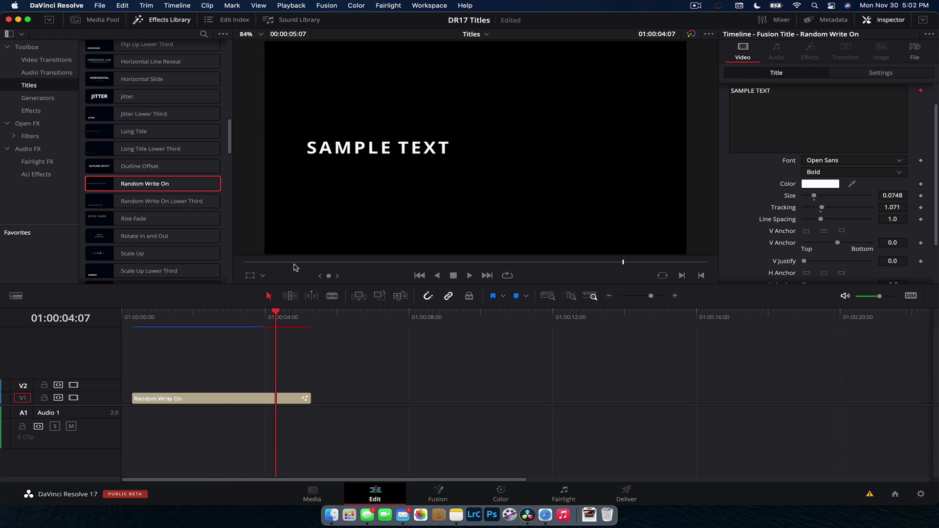
drag(192, 362, 282, 434)
key(Delete)
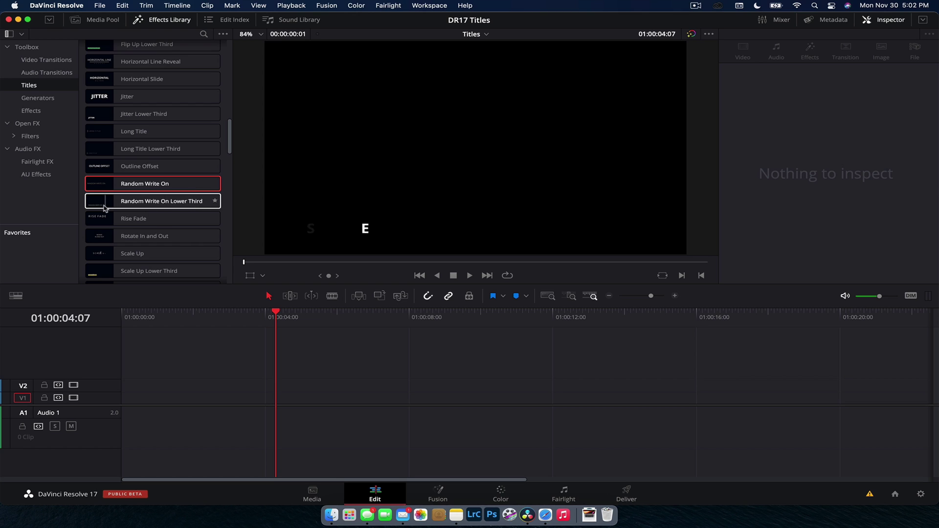
- Add the Rise Fade title to V1, play it, then undo the addition
click(91, 218)
drag(90, 218, 294, 398)
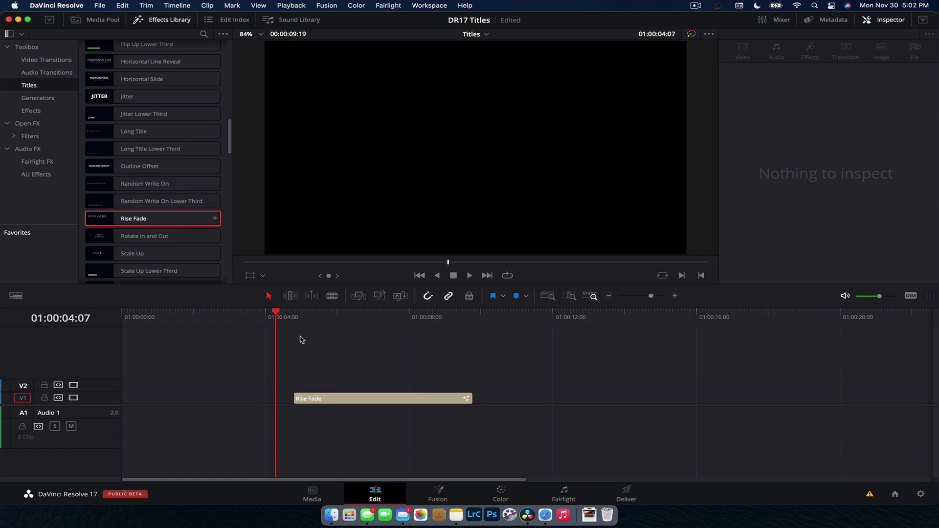
key(space)
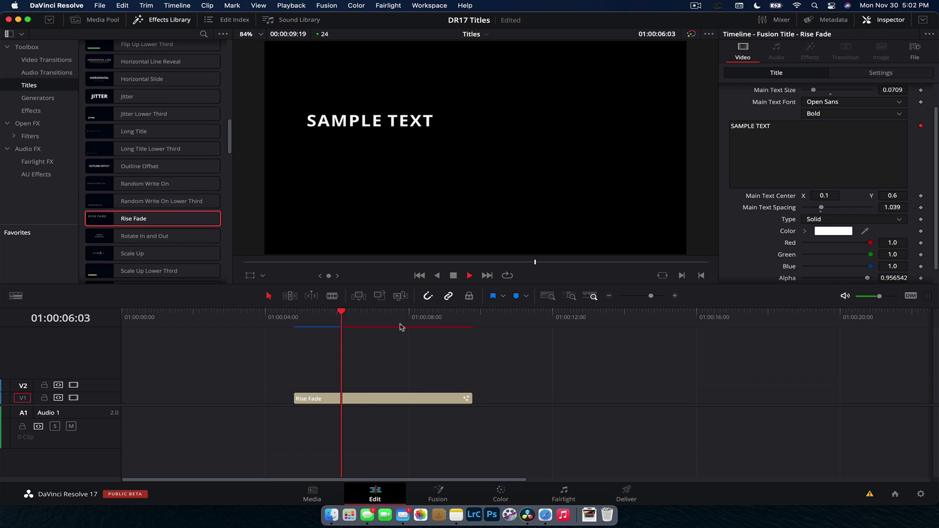
key(space)
key(super+z)
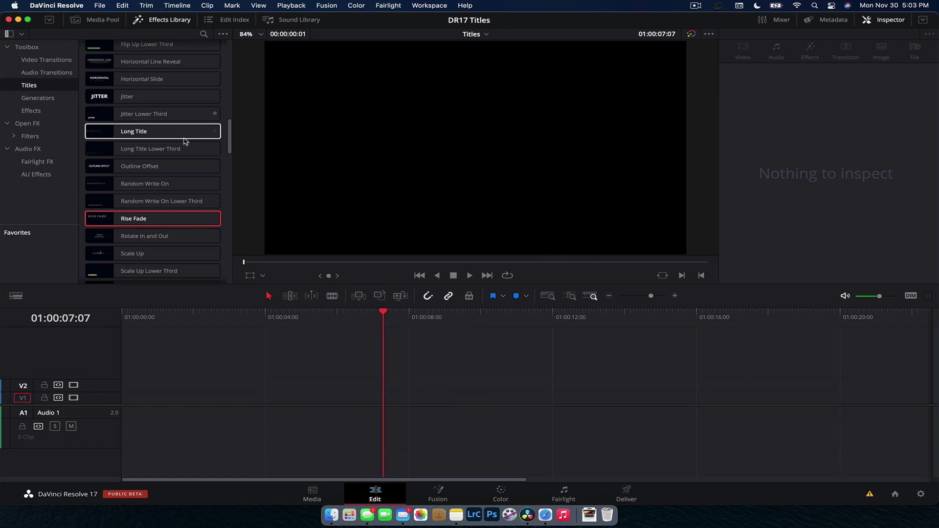
- Scroll down the Titles list previewing further titles, ending on Superhero Movie
scroll(196, 172, down, 5)
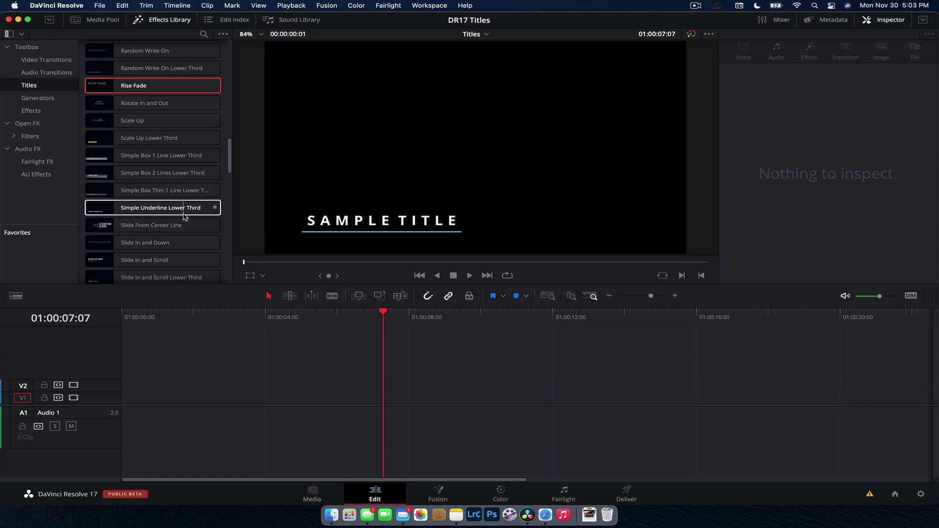
scroll(188, 216, down, 3)
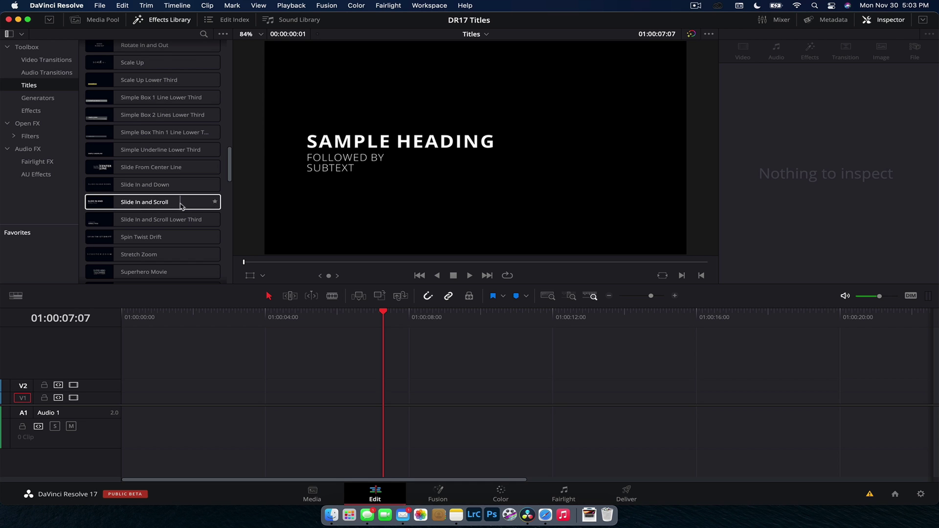
scroll(195, 206, down, 3)
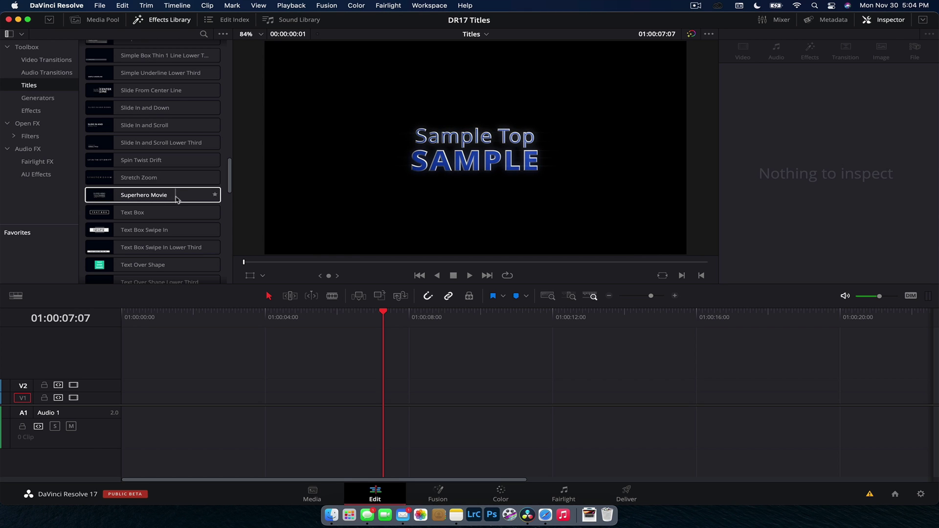
scroll(228, 198, down, 2)
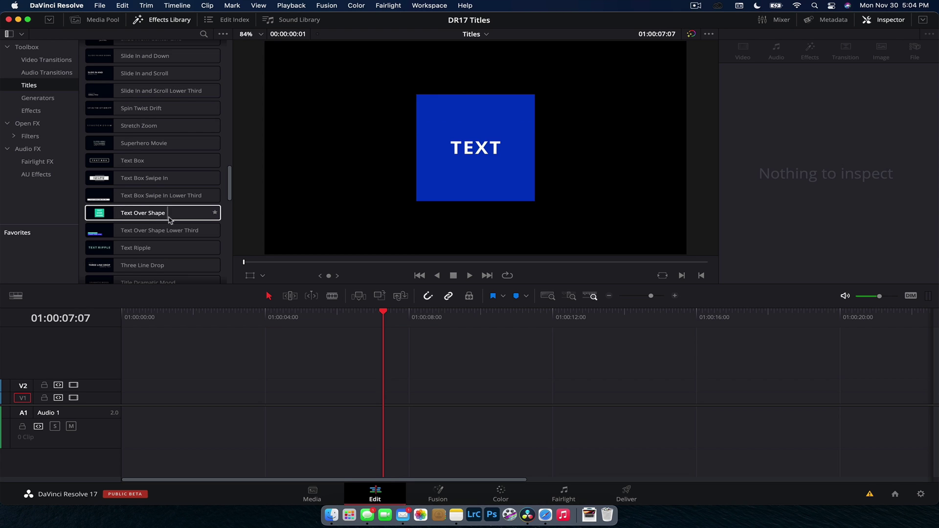
scroll(104, 170, down, 5)
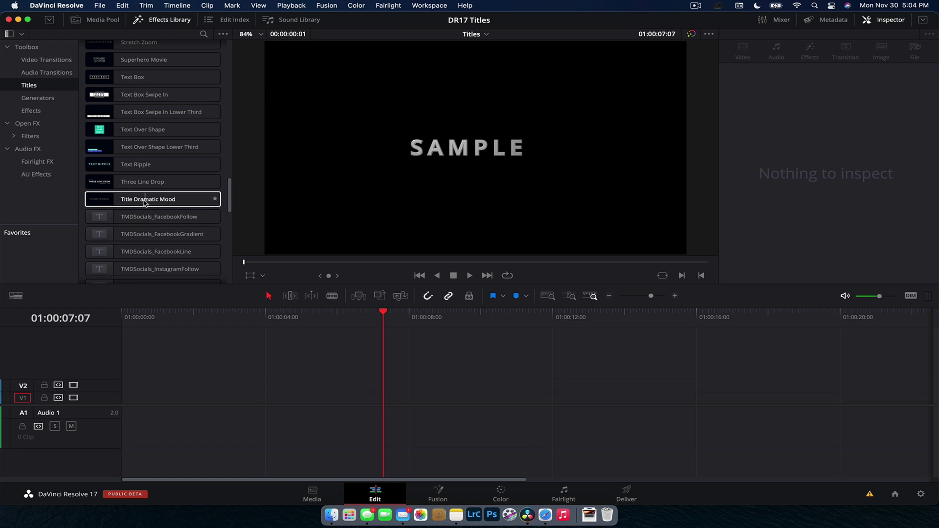
- Add Title Dramatic Mood to V1, raise extrusion depth to 0.2, zero bevel width, previewing each change
drag(118, 204, 380, 407)
key(space)
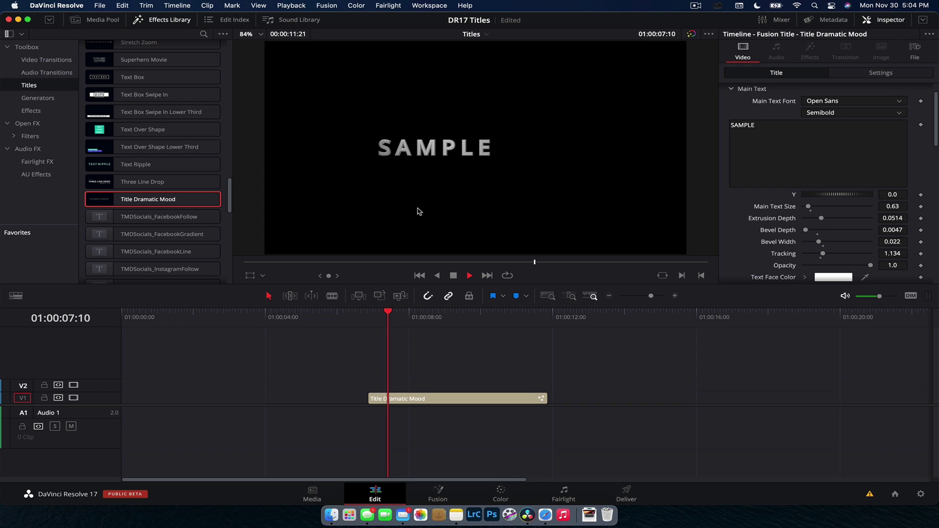
key(space)
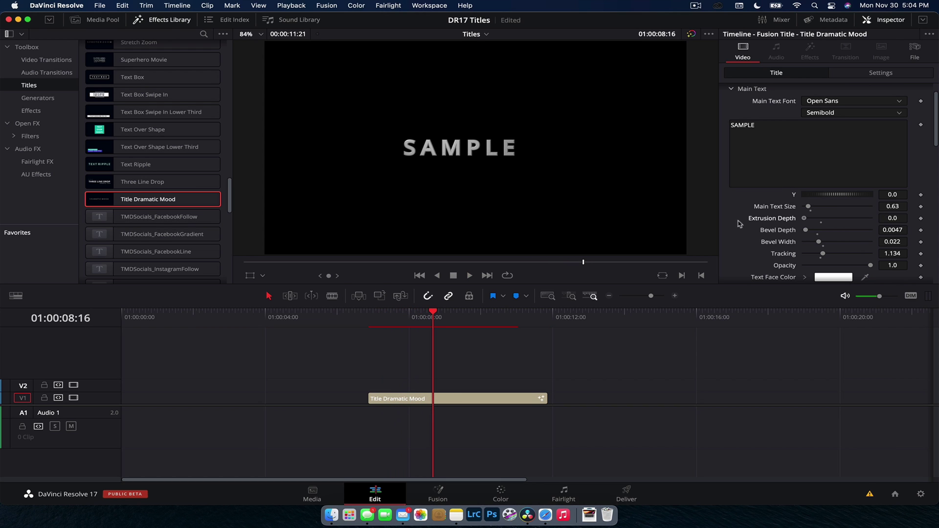
drag(803, 218, 872, 216)
key(space)
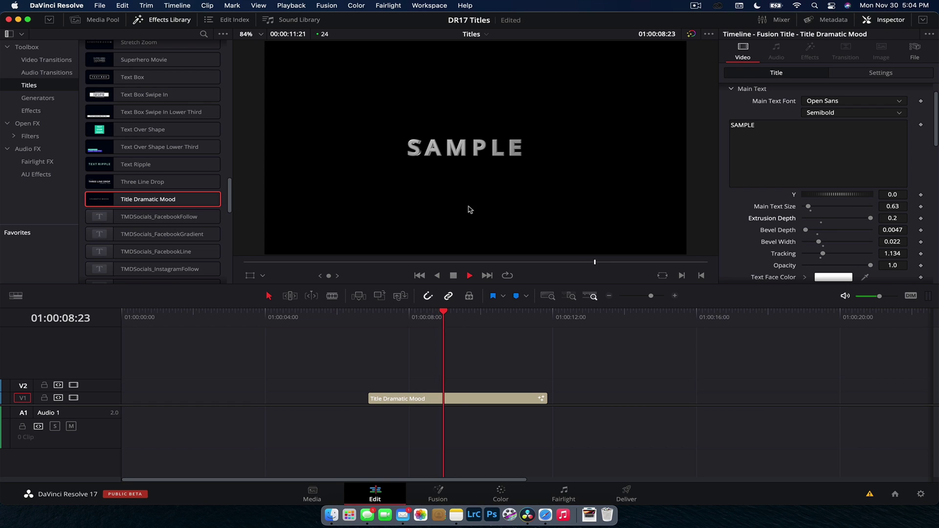
drag(820, 242, 804, 242)
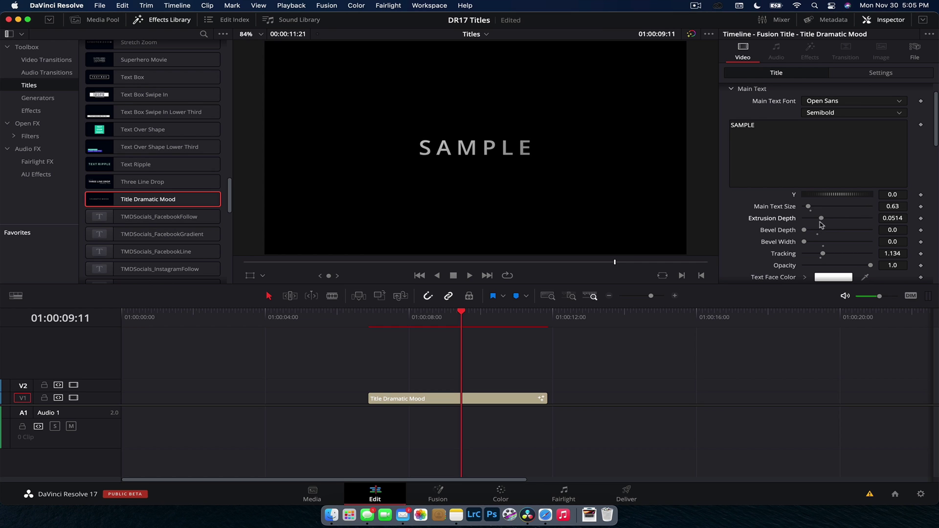
key(space)
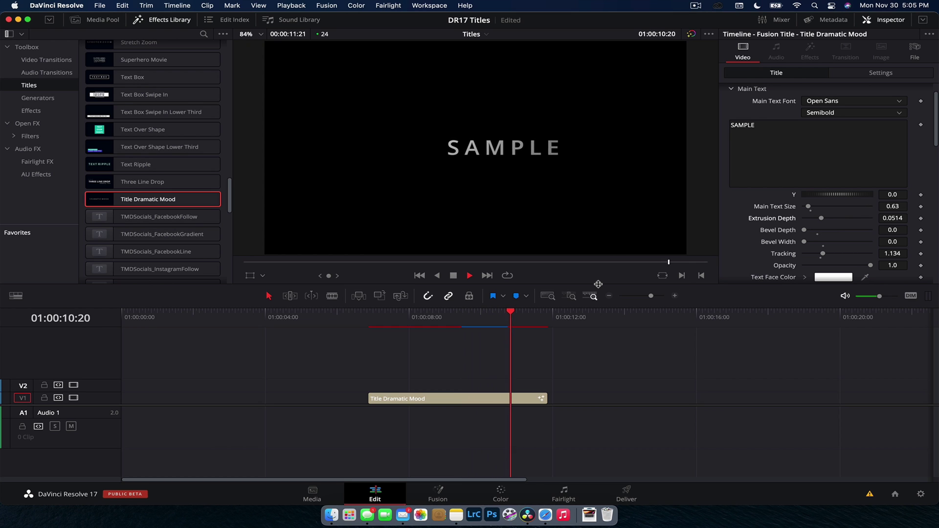
- Delete the Title Dramatic Mood clip and preview the TMDSocials, TMDYoutuber and Subtitle titles
key(BackSpace)
scroll(157, 184, down, 10)
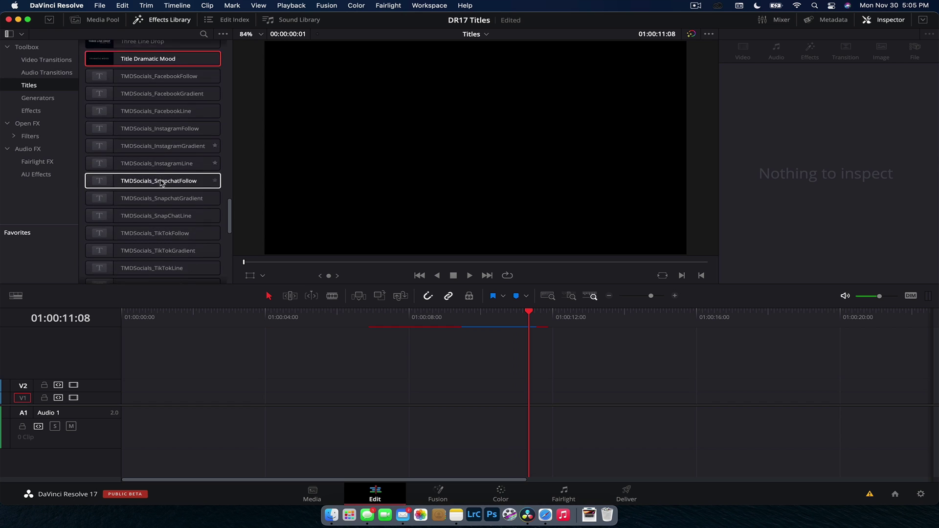
scroll(161, 184, down, 8)
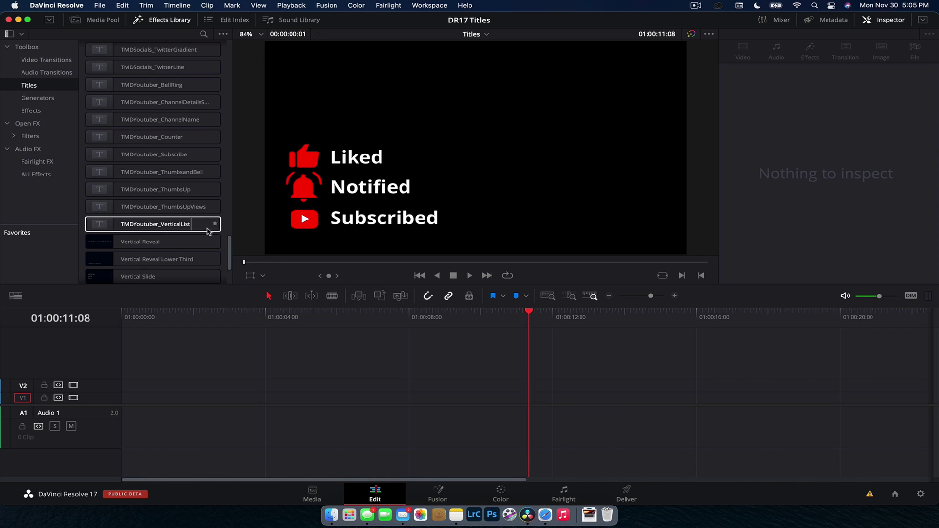
scroll(223, 245, down, 5)
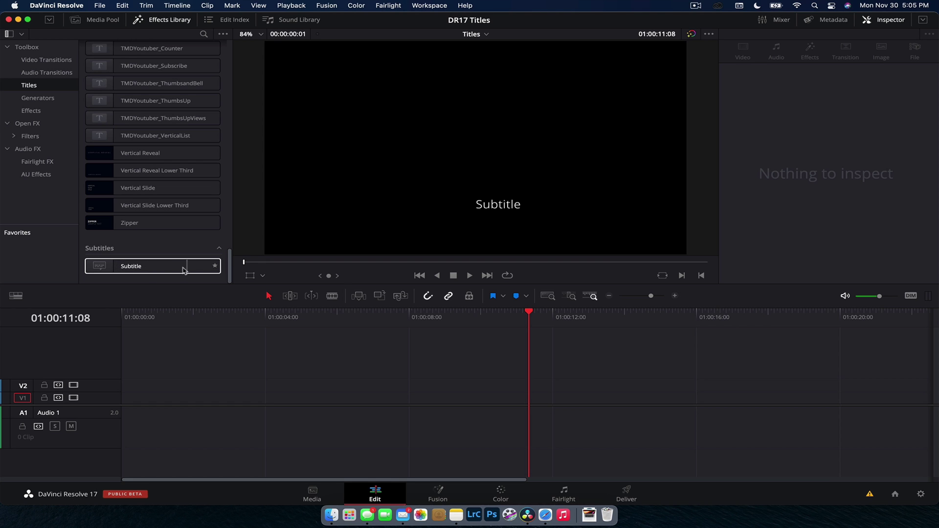
- Return to the top of Fusion Titles and drag Background Reveal Lower Third onto V1
scroll(179, 242, up, 15)
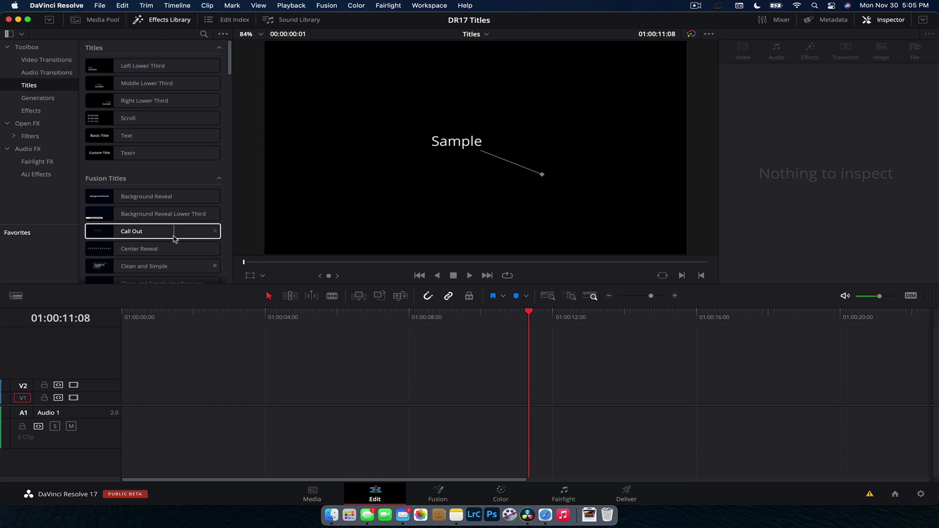
scroll(173, 238, down, 15)
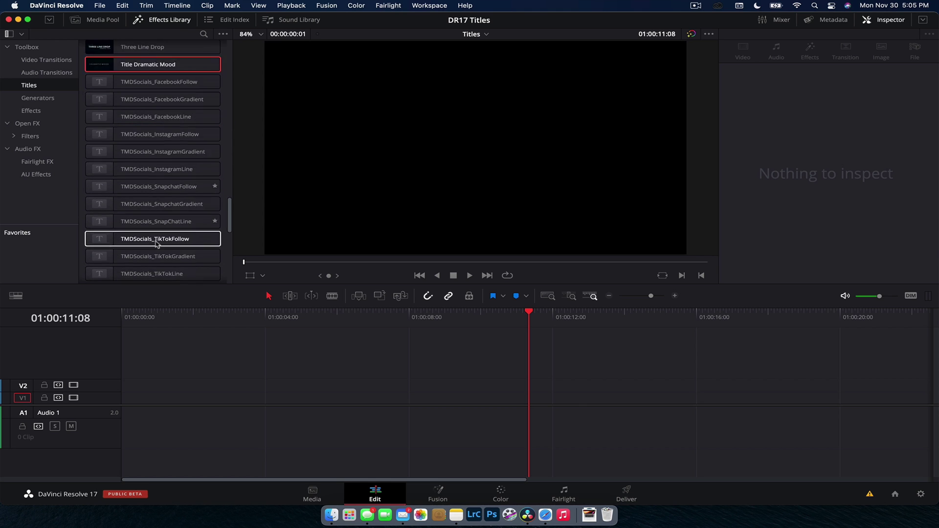
scroll(156, 243, up, 15)
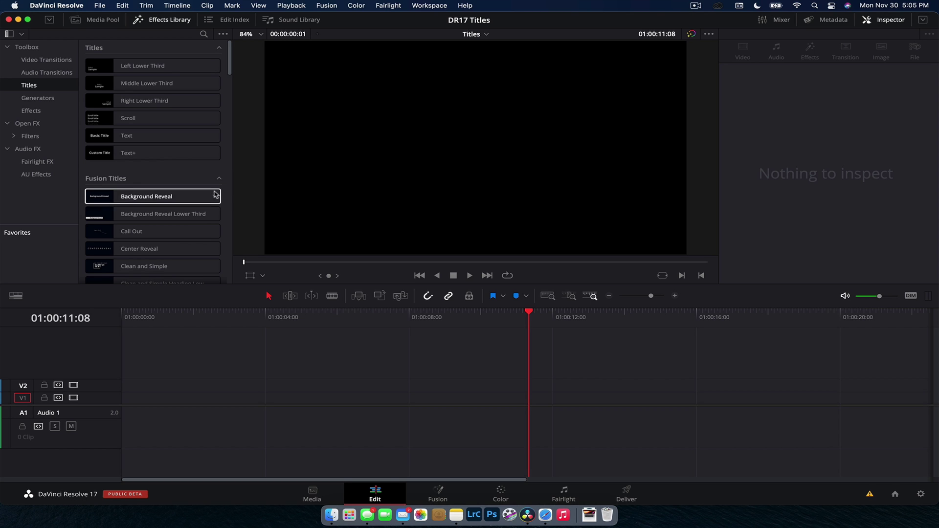
click(196, 231)
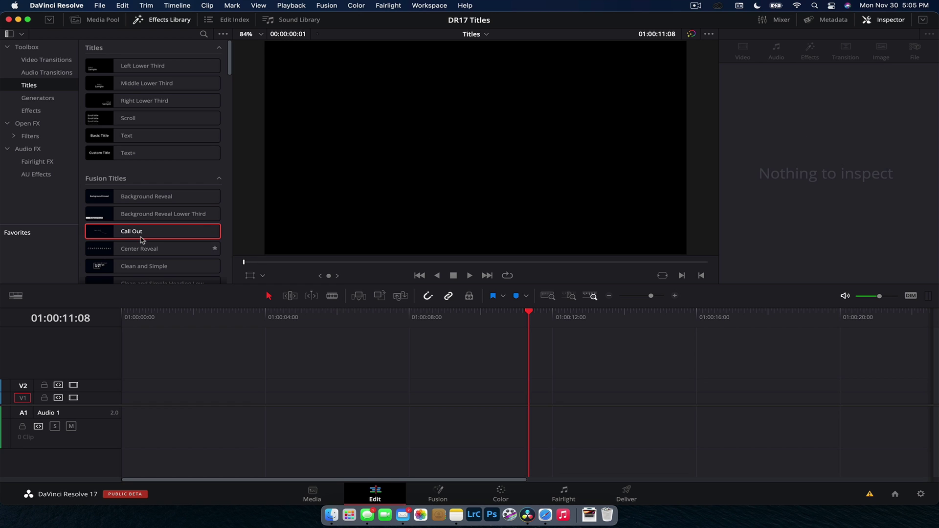
click(201, 214)
drag(201, 214, 484, 399)
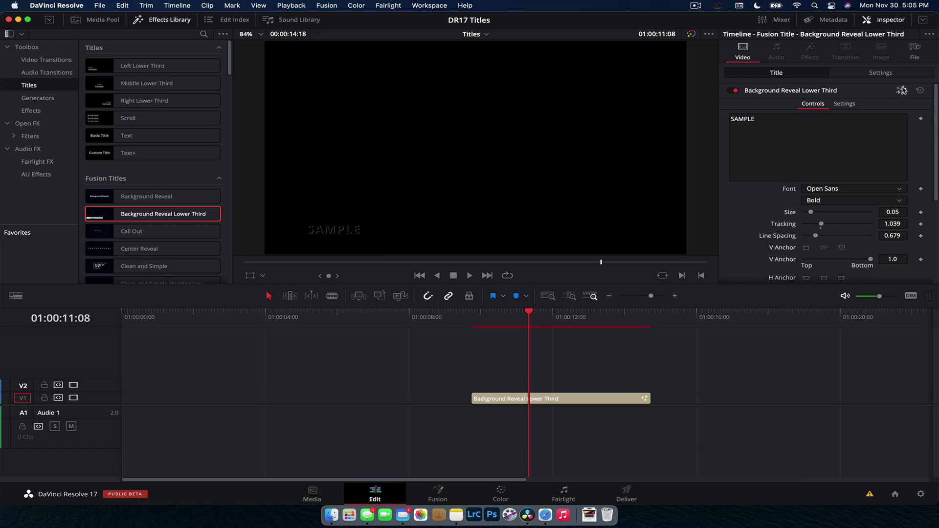
- In Fusion, expand the BackgroundReveal group, inspect ChannelBooleans, KeyframeStretcher, Instance_Text_1 and Text_1, then collapse it
key(shift+5)
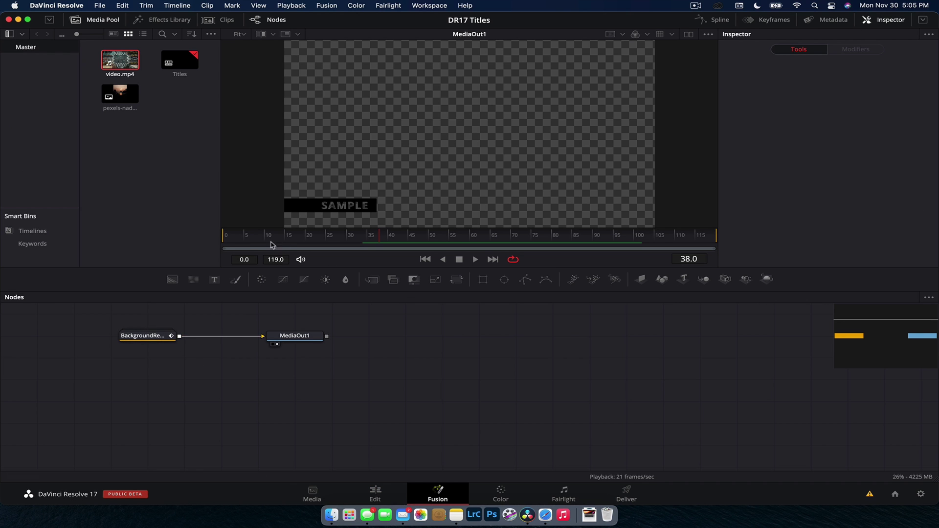
double_click(149, 339)
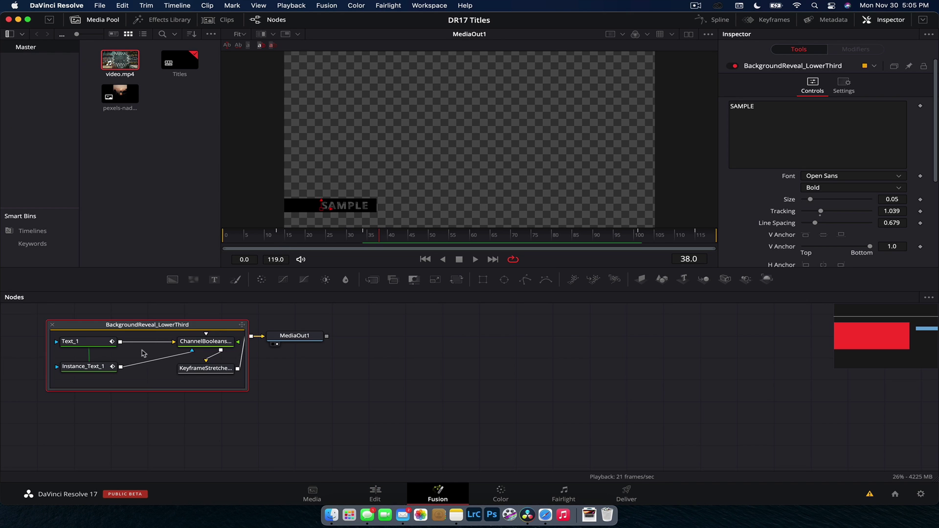
click(216, 342)
click(219, 374)
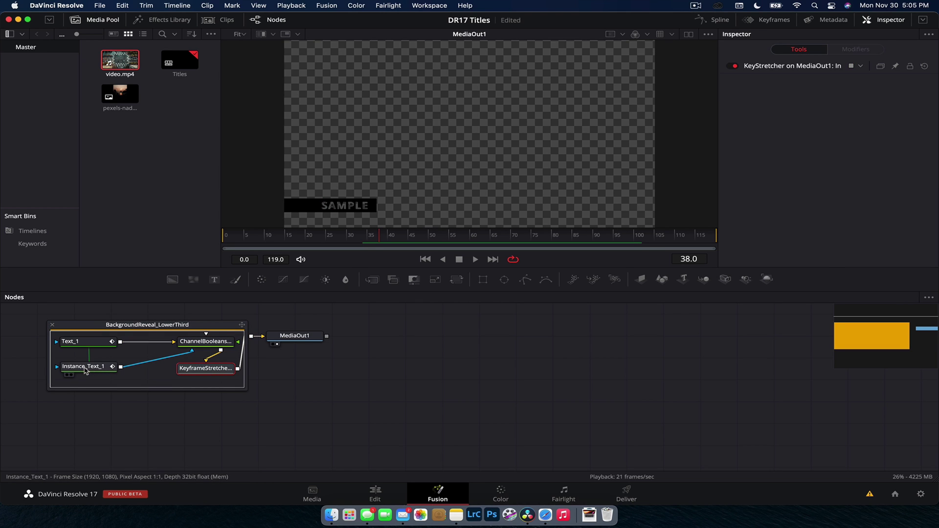
click(87, 370)
click(86, 344)
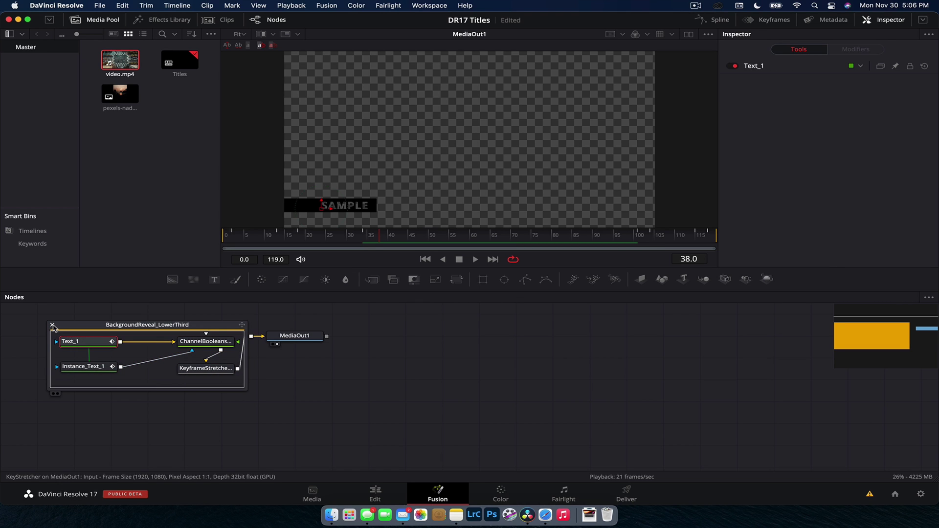
click(52, 324)
- Back on the Edit page, select the Background Reveal Lower Third clip on V1 and delete it
click(375, 494)
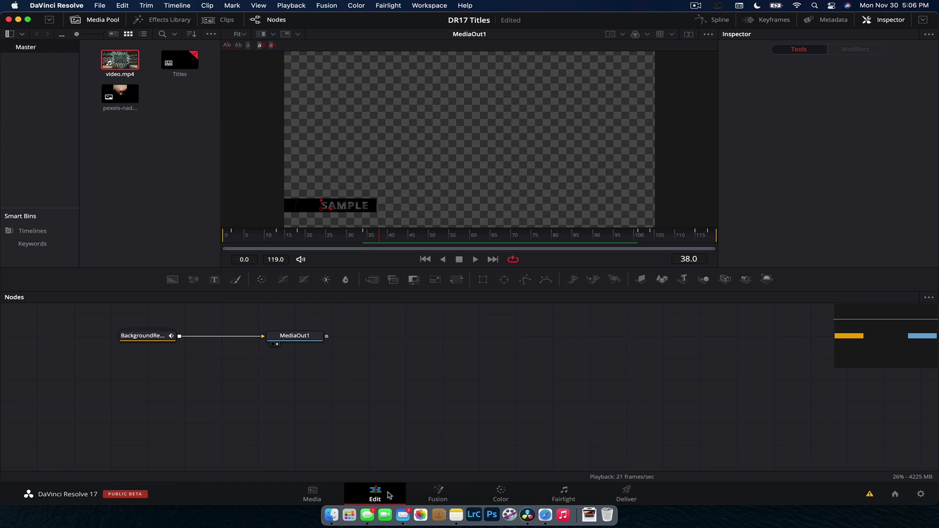
click(535, 399)
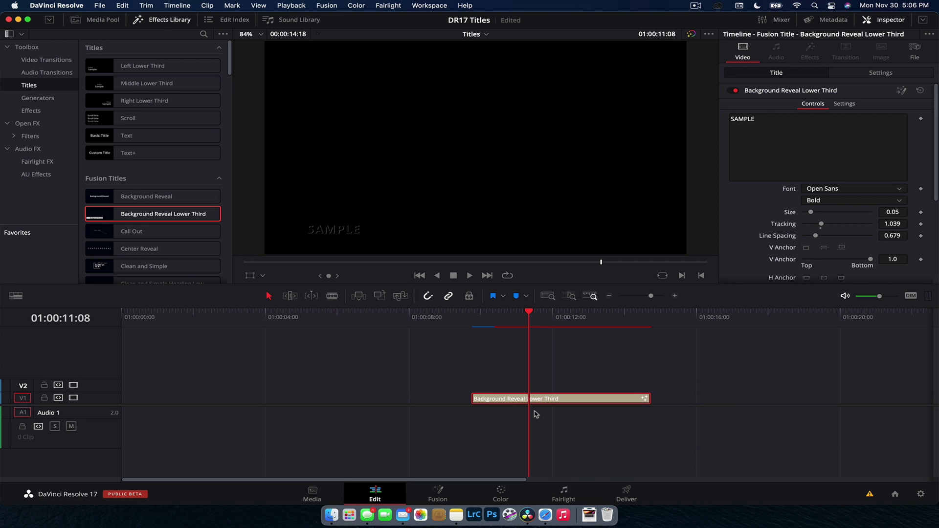
key(Delete)
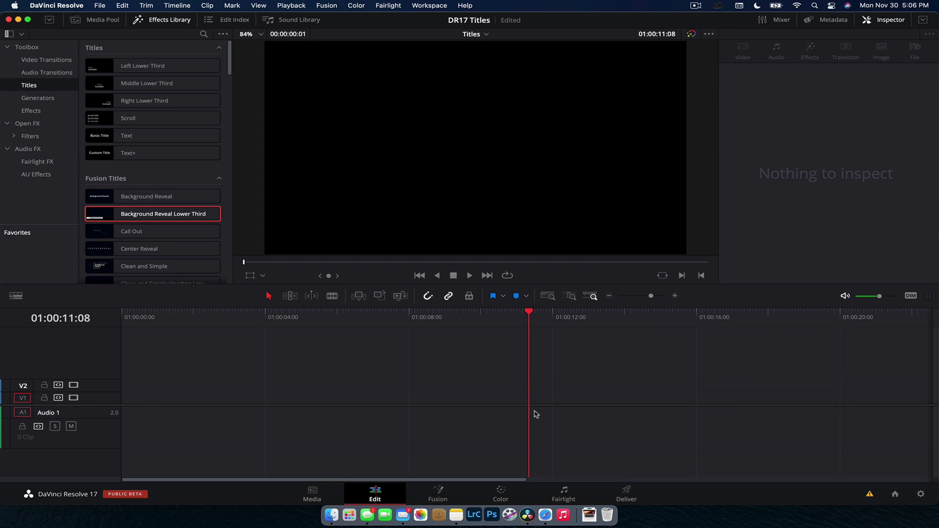